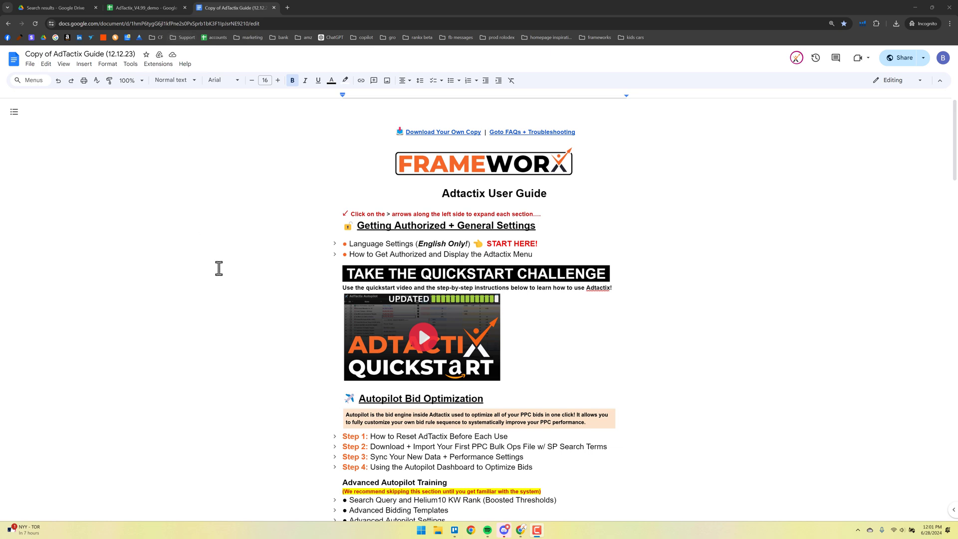
Skim the AdTactix user guide's training sections and switch to the AdTactix_V4.99_demo spreadsheet
{"action": "scroll", "coordinate": [643, 330], "scroll_direction": "down", "scroll_amount": 9}
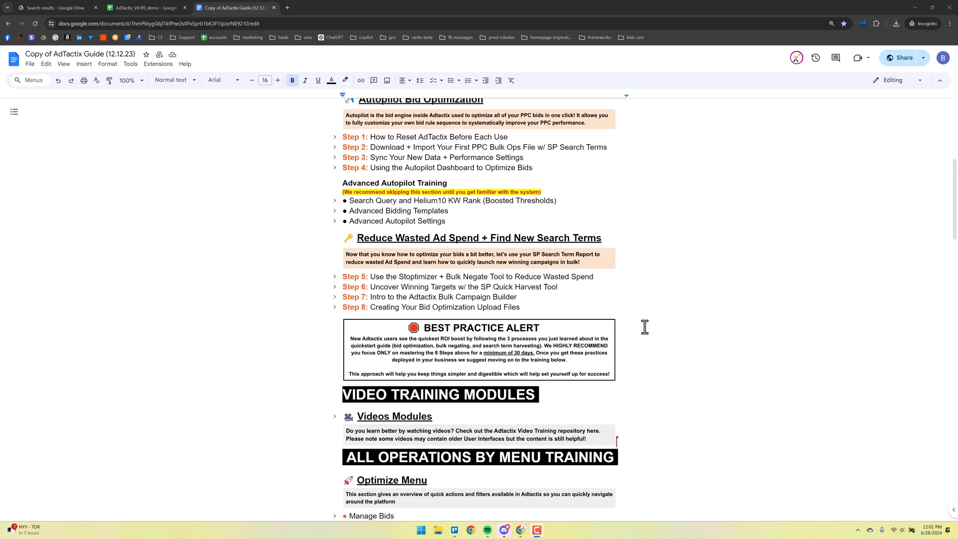
{"action": "scroll", "coordinate": [645, 326], "scroll_direction": "down", "scroll_amount": 4}
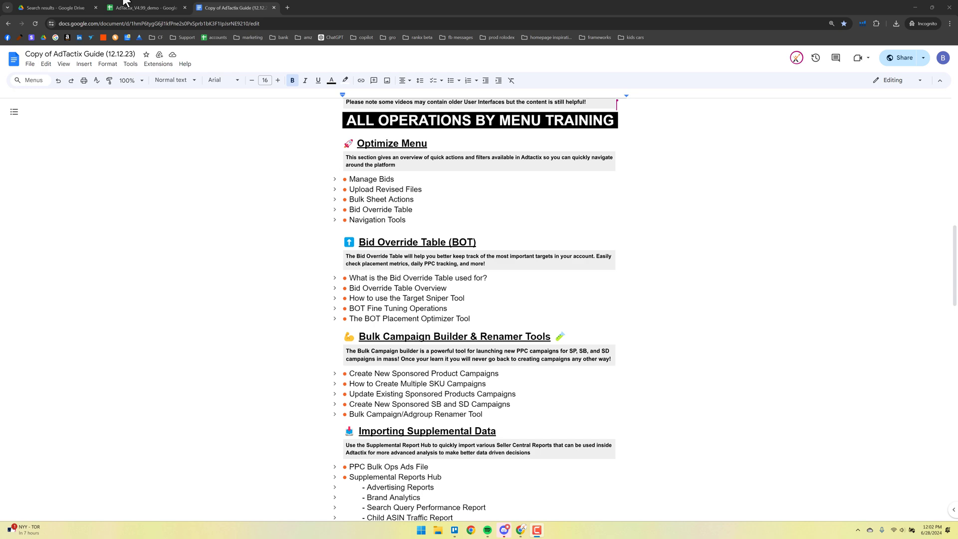
{"action": "left_click", "coordinate": [150, 6]}
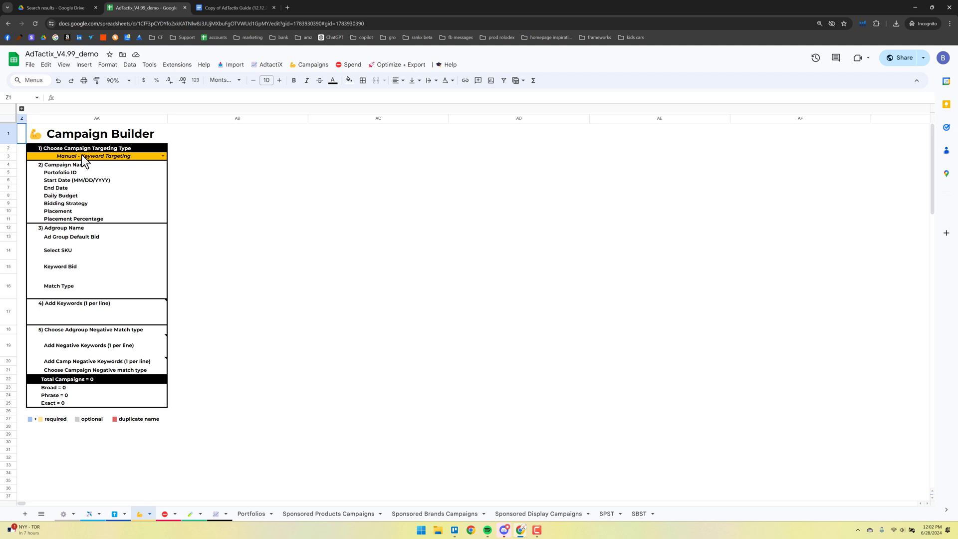
Review the available campaign targeting types and the Campaigns commands for creating and updating campaigns
{"action": "left_click", "coordinate": [163, 157]}
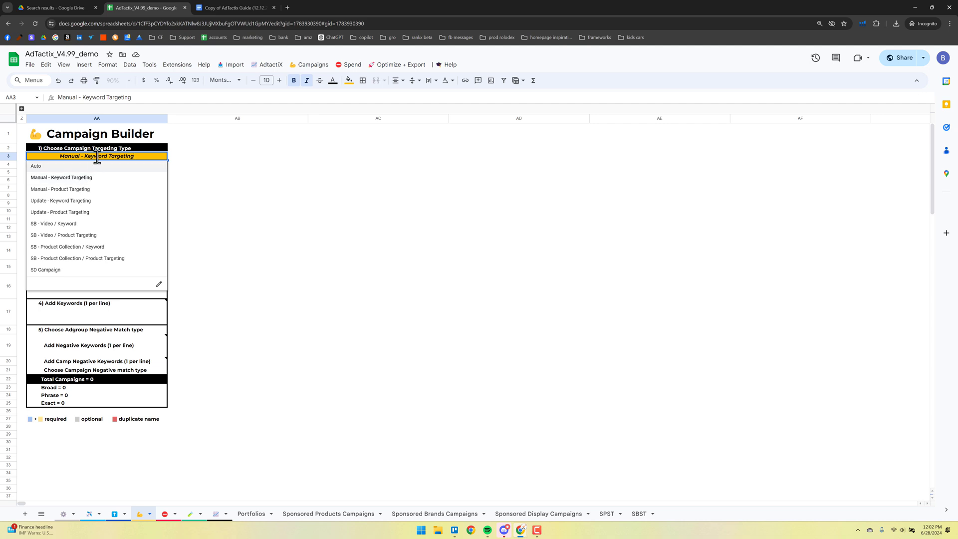
{"action": "left_click", "coordinate": [255, 150]}
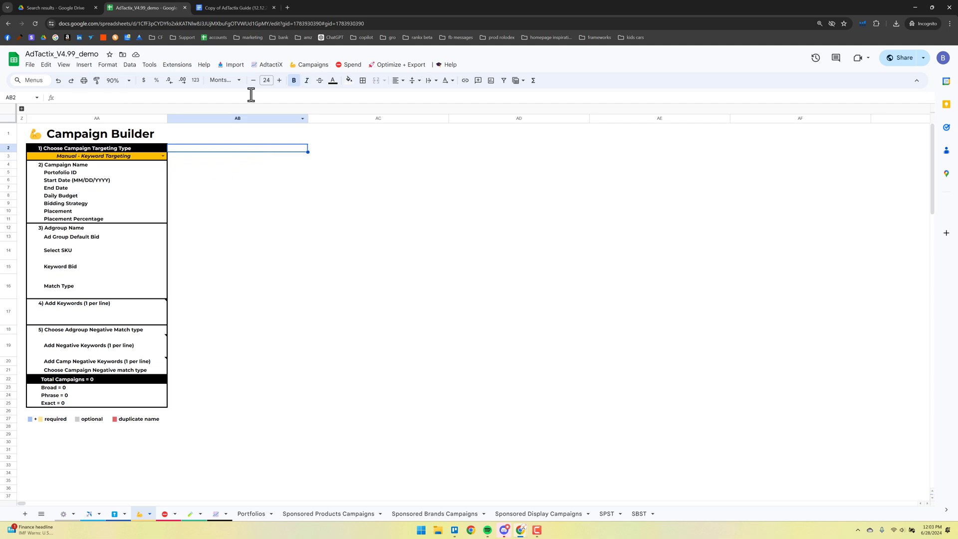
{"action": "left_click", "coordinate": [311, 65]}
{"action": "mouse_move", "coordinate": [353, 96]}
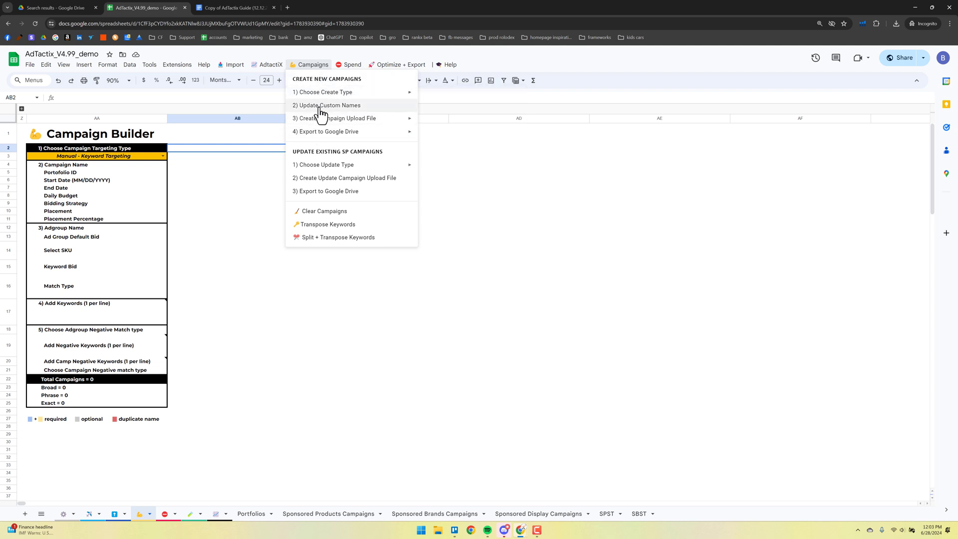
{"action": "left_click", "coordinate": [229, 205]}
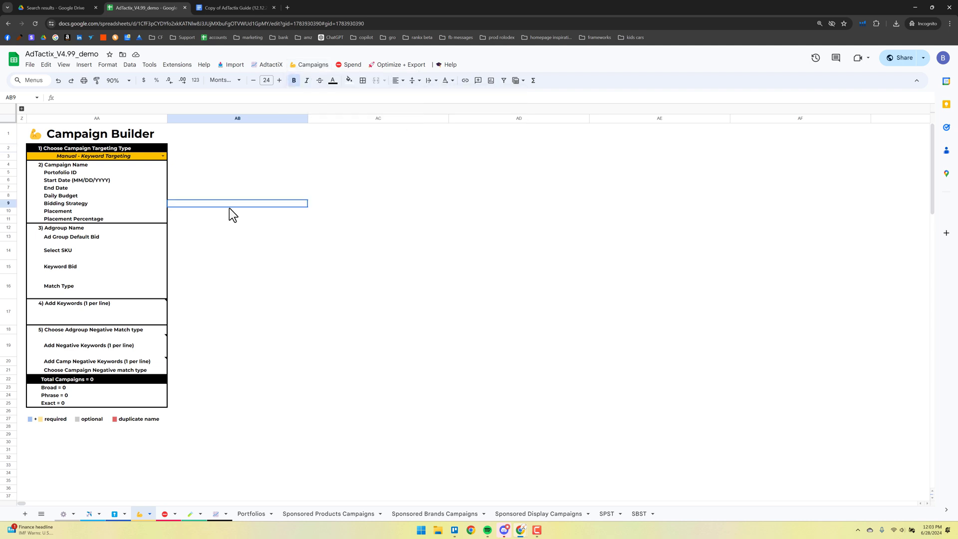
In the Campaign Builder default settings, choose Dynamic bids - down only as bid strategy and set the daily budget to 15
{"action": "left_click", "coordinate": [63, 514]}
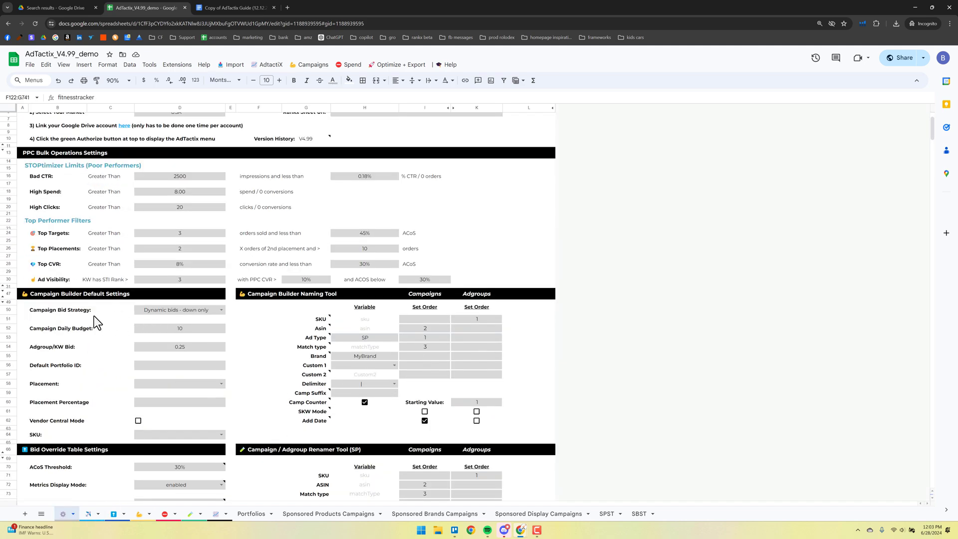
{"action": "left_click", "coordinate": [220, 309]}
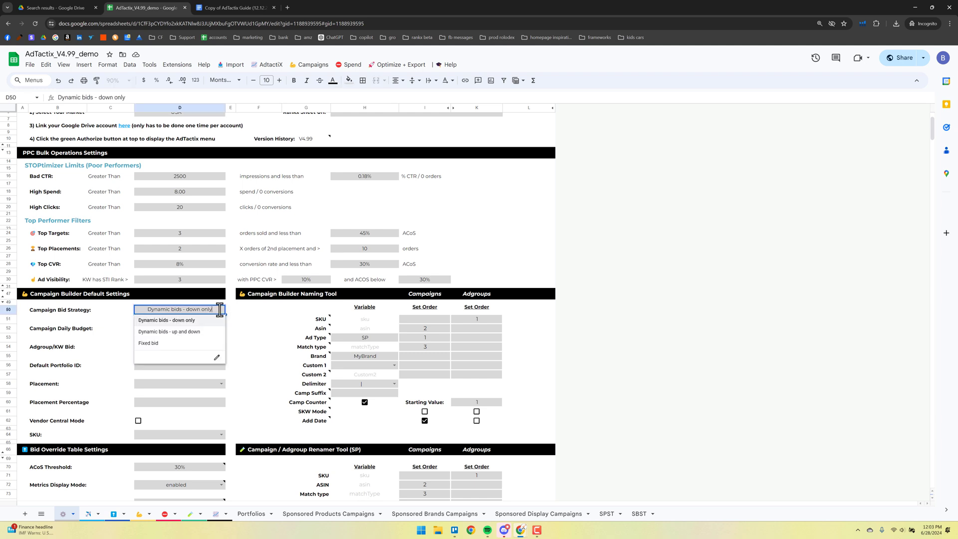
{"action": "left_click", "coordinate": [188, 321]}
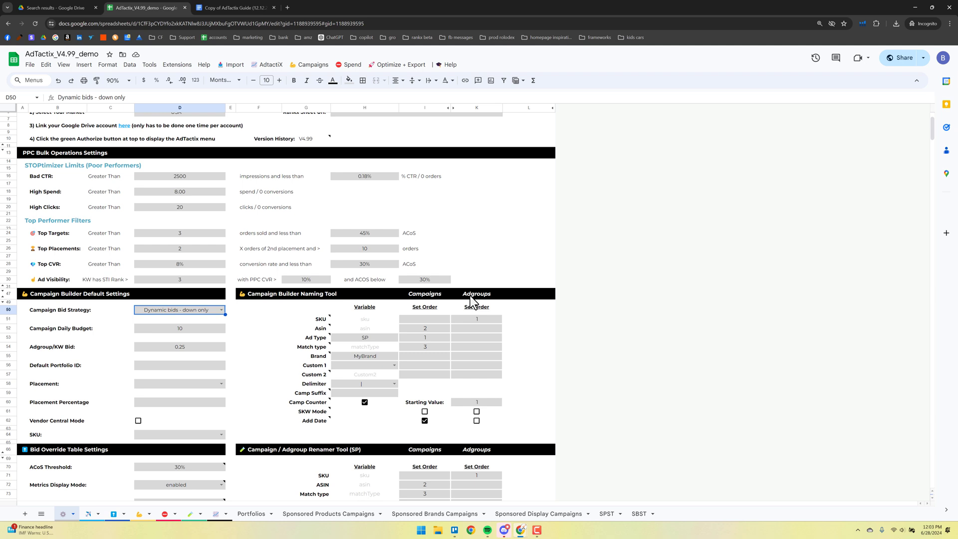
{"action": "left_click", "coordinate": [176, 331]}
{"action": "type", "text": "15"}
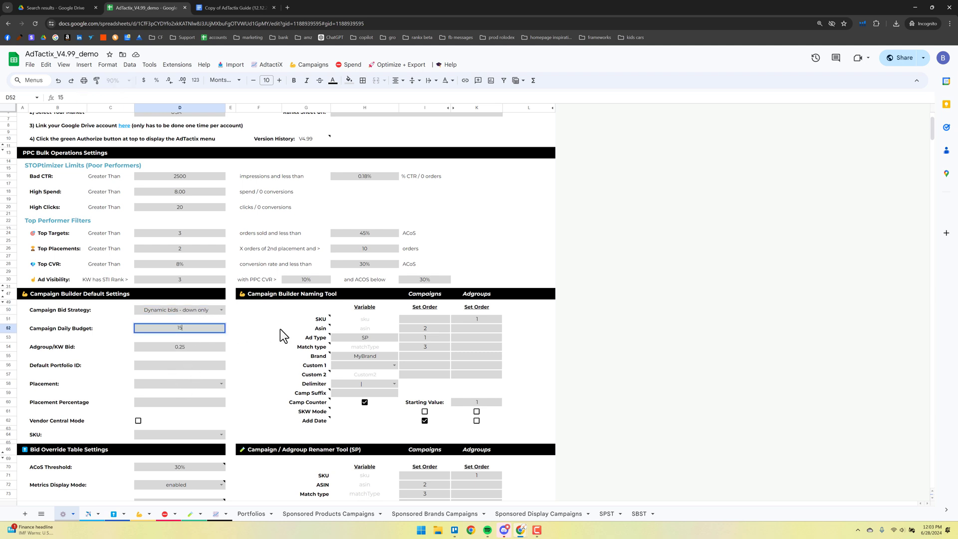
{"action": "key", "text": "Return"}
{"action": "left_click", "coordinate": [173, 347]}
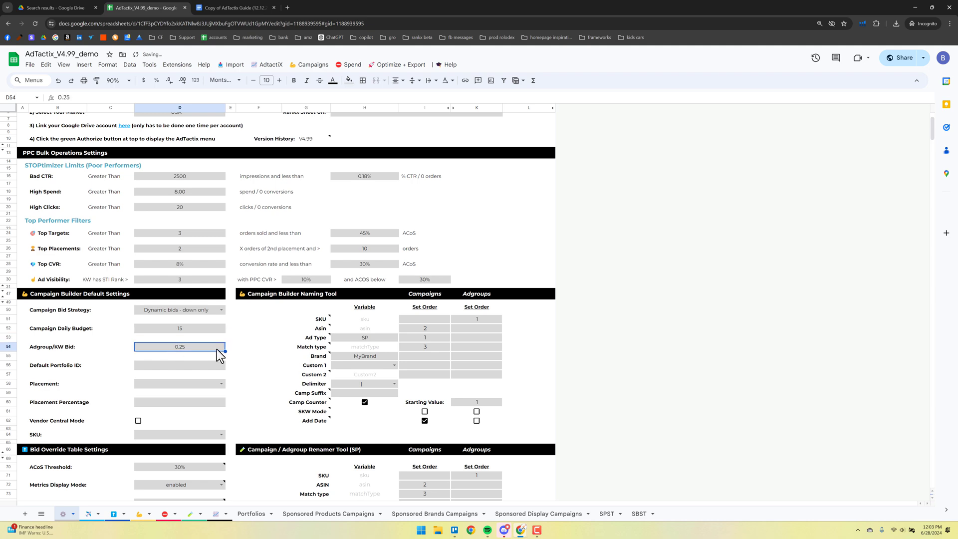
Open the Portfolios sheet and widen the Portfolio Id column so the full IDs are readable
{"action": "left_click", "coordinate": [184, 369]}
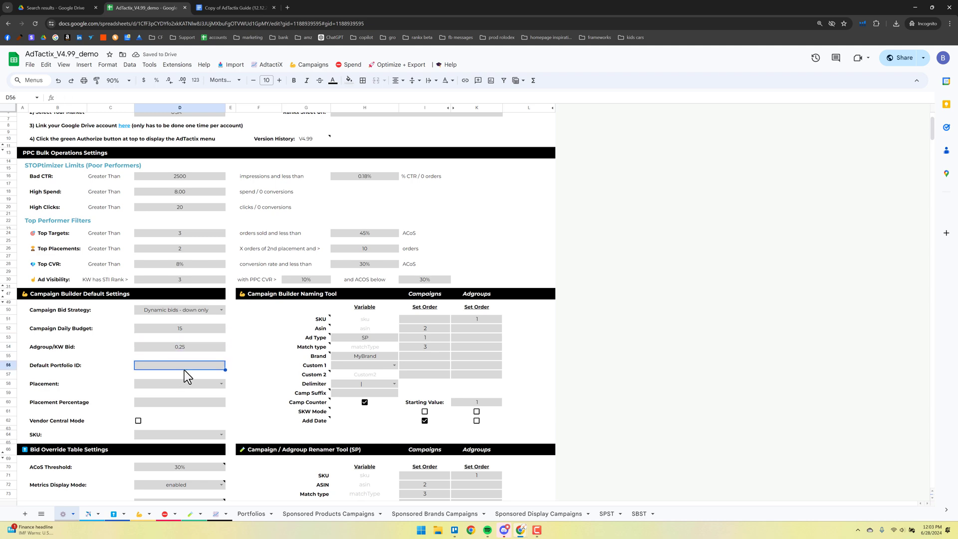
{"action": "left_click", "coordinate": [252, 514]}
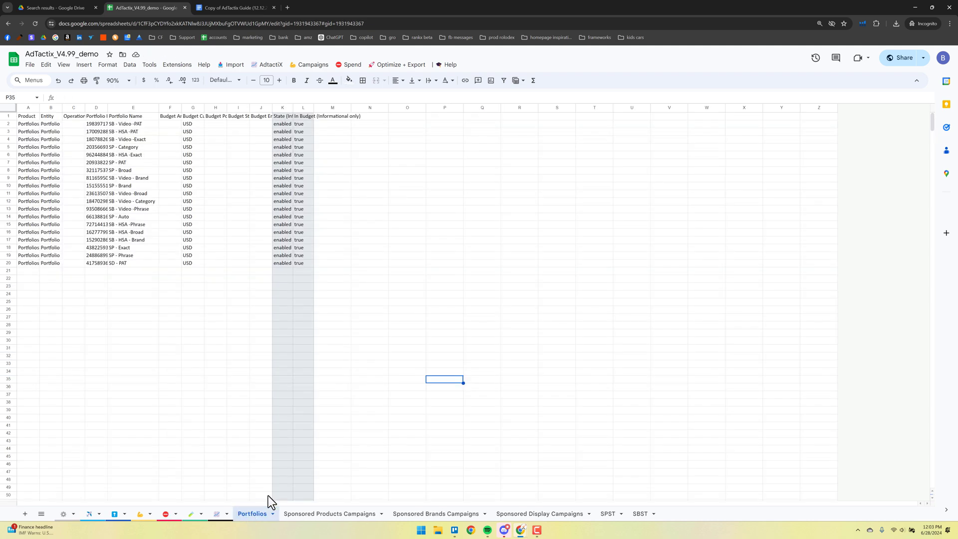
{"action": "left_click", "coordinate": [103, 187]}
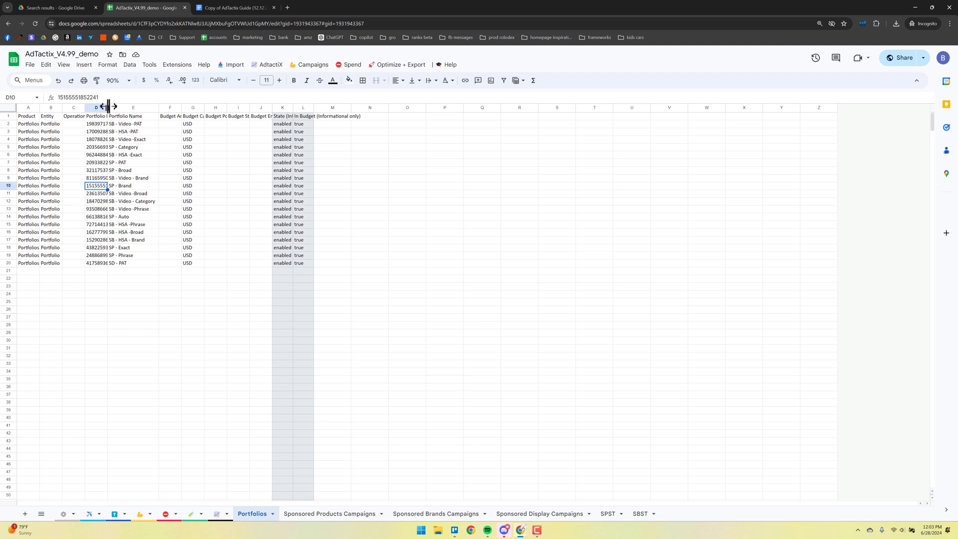
{"action": "left_click_drag", "start_coordinate": [107, 108], "coordinate": [180, 115]}
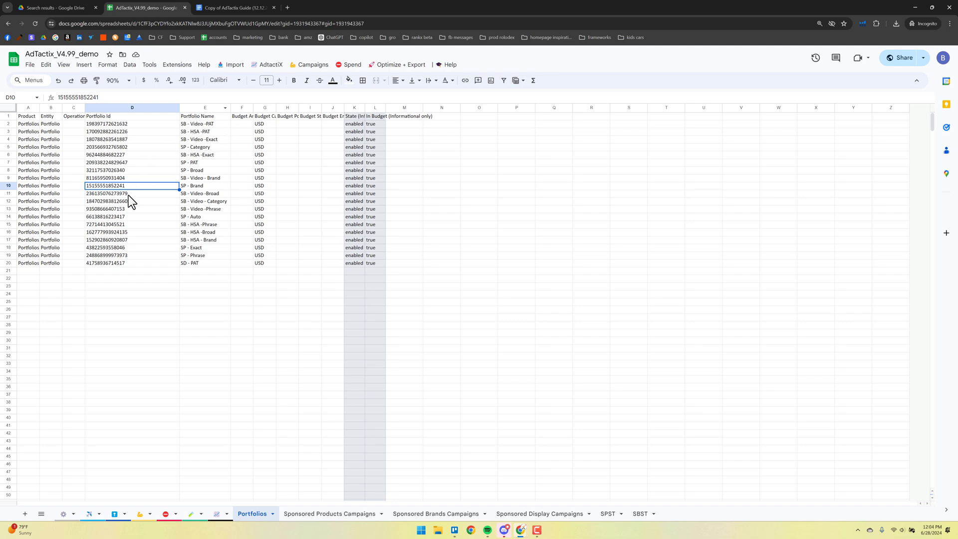
Copy the SB - Video -Broad portfolio's ID into the Default Portfolio ID setting of the Campaign Builder
{"action": "left_click", "coordinate": [172, 193]}
{"action": "key", "text": "ctrl+c"}
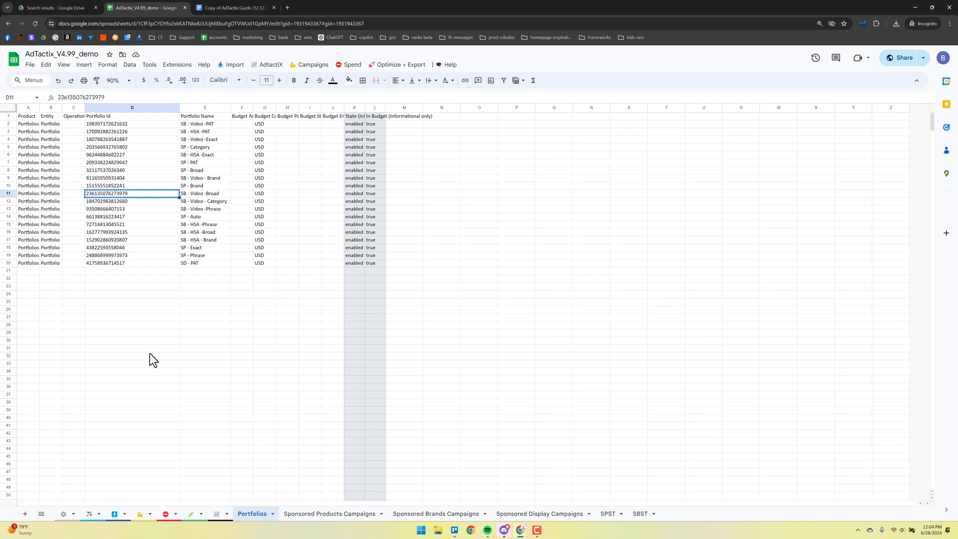
{"action": "left_click", "coordinate": [64, 517]}
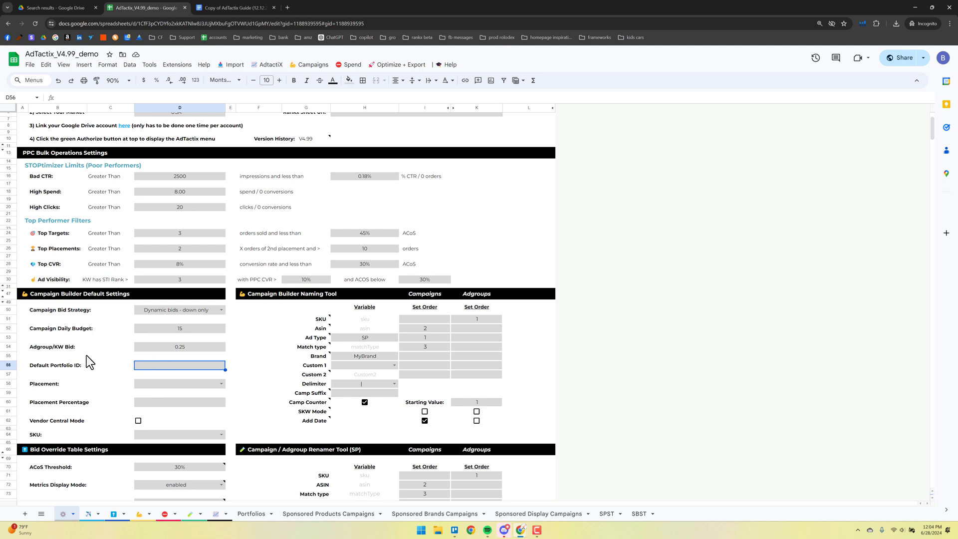
{"action": "double_click", "coordinate": [202, 365]}
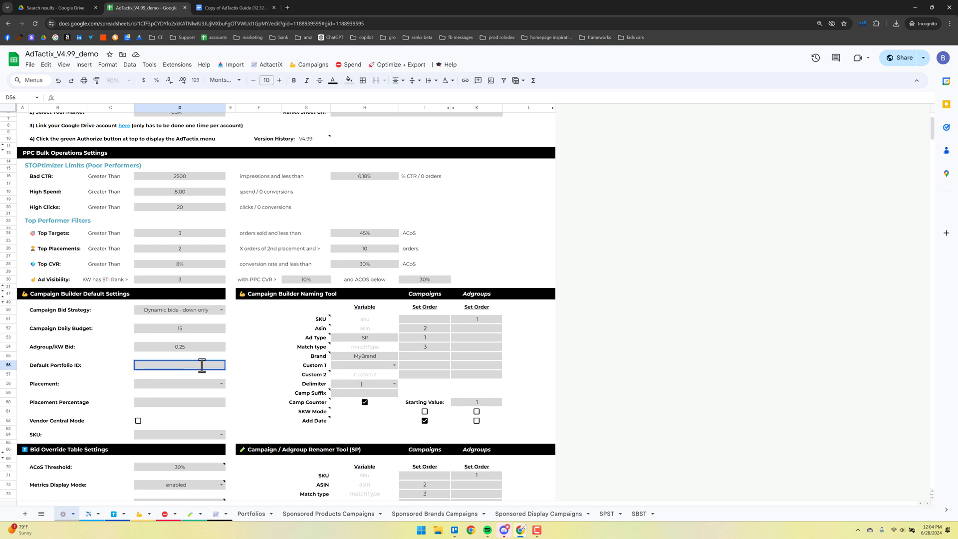
{"action": "key", "text": "ctrl+v"}
{"action": "left_click", "coordinate": [240, 367]}
{"action": "key", "text": "Left"}
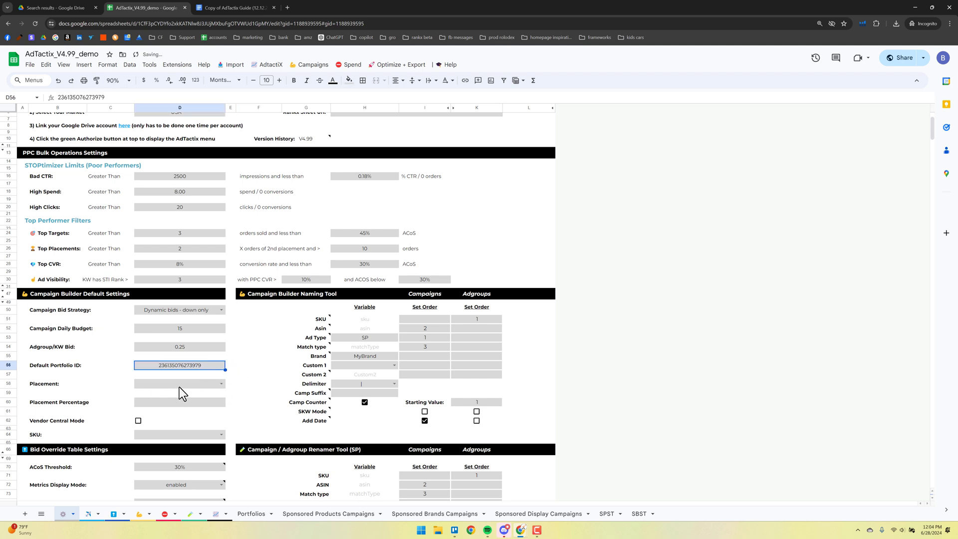
Set the default placement to placementTop and the placement percentage to 25
{"action": "left_click", "coordinate": [225, 384]}
{"action": "left_click", "coordinate": [196, 398]}
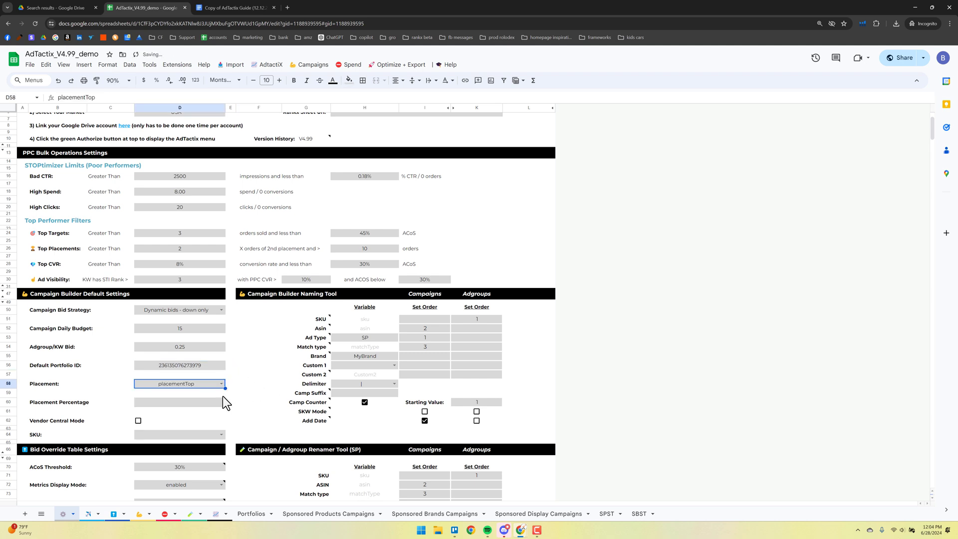
{"action": "left_click", "coordinate": [191, 402]}
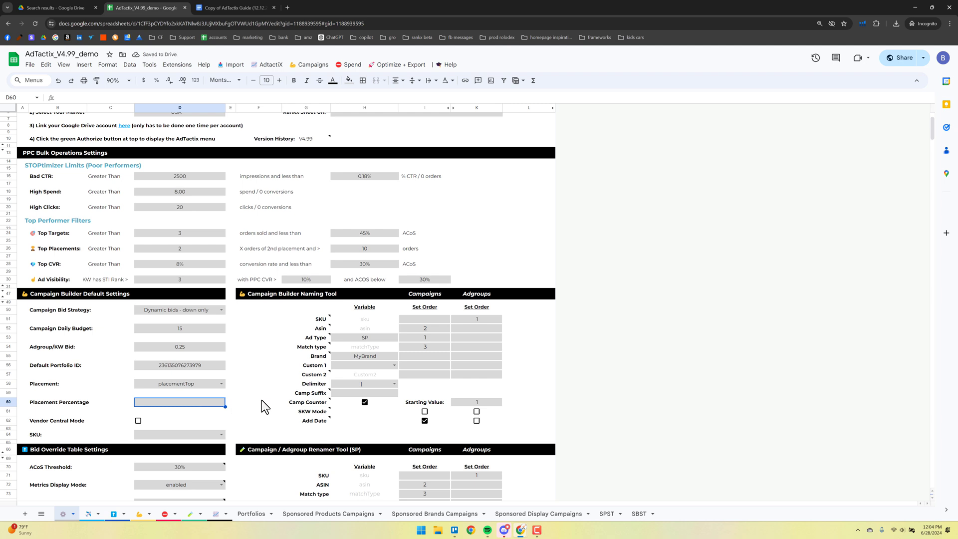
{"action": "type", "text": "25"}
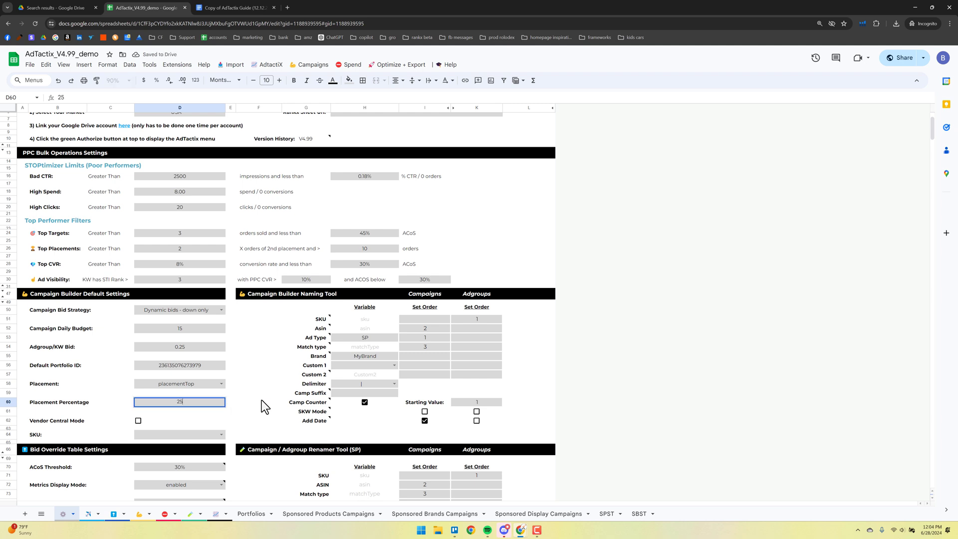
{"action": "left_click", "coordinate": [247, 401]}
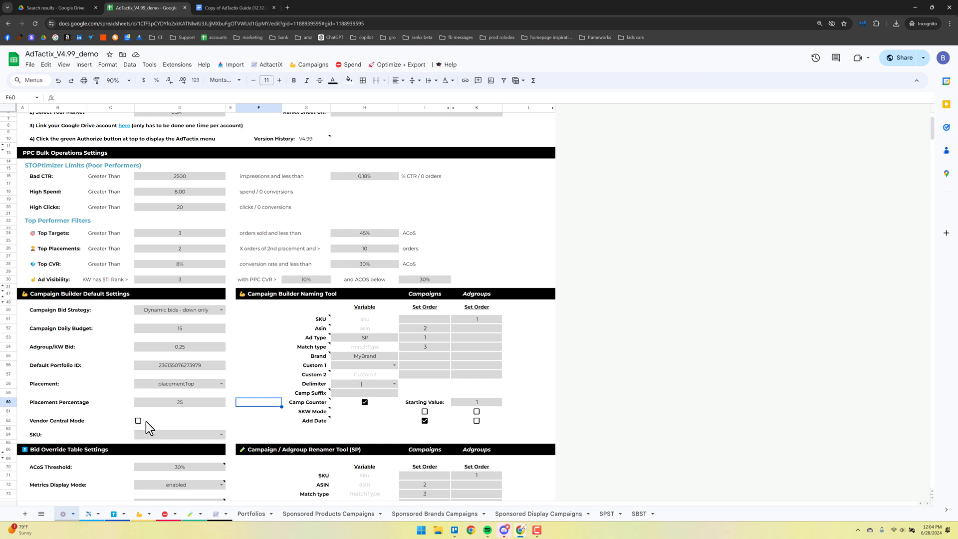
Check the default SKU choices without selecting one, and view the settings sections below
{"action": "left_click", "coordinate": [220, 435]}
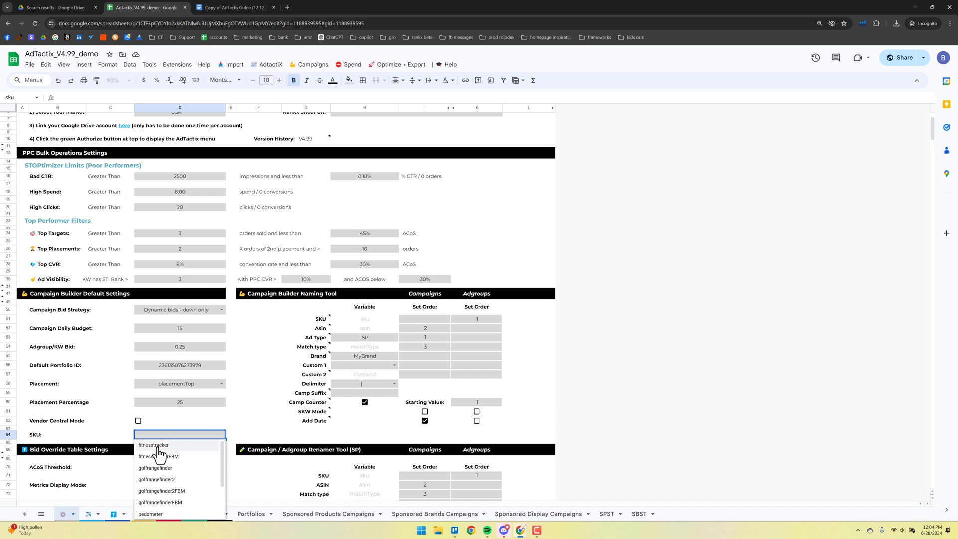
{"action": "left_click", "coordinate": [217, 422]}
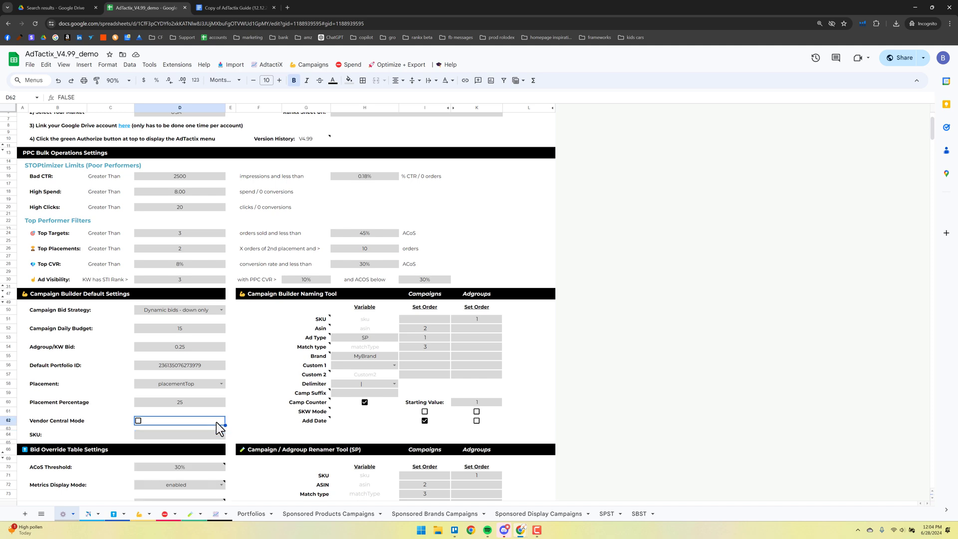
{"action": "scroll", "coordinate": [251, 407], "scroll_direction": "down", "scroll_amount": 1}
{"action": "scroll", "coordinate": [251, 406], "scroll_direction": "down", "scroll_amount": 2}
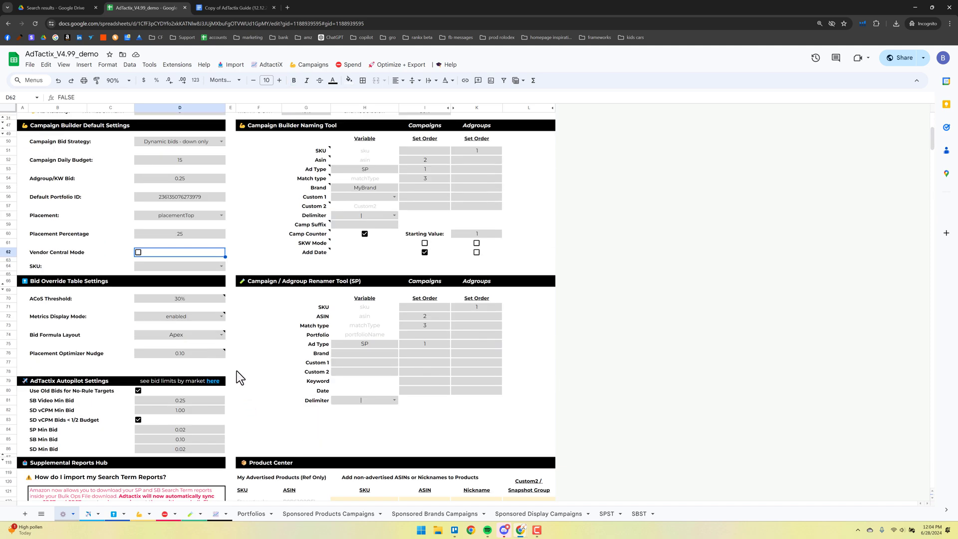
Examine the Campaign Builder Naming Tool's set order for campaigns and adgroups, including the Ad Type, Asin, Match type and SKU variables
{"action": "scroll", "coordinate": [234, 354], "scroll_direction": "up", "scroll_amount": 1}
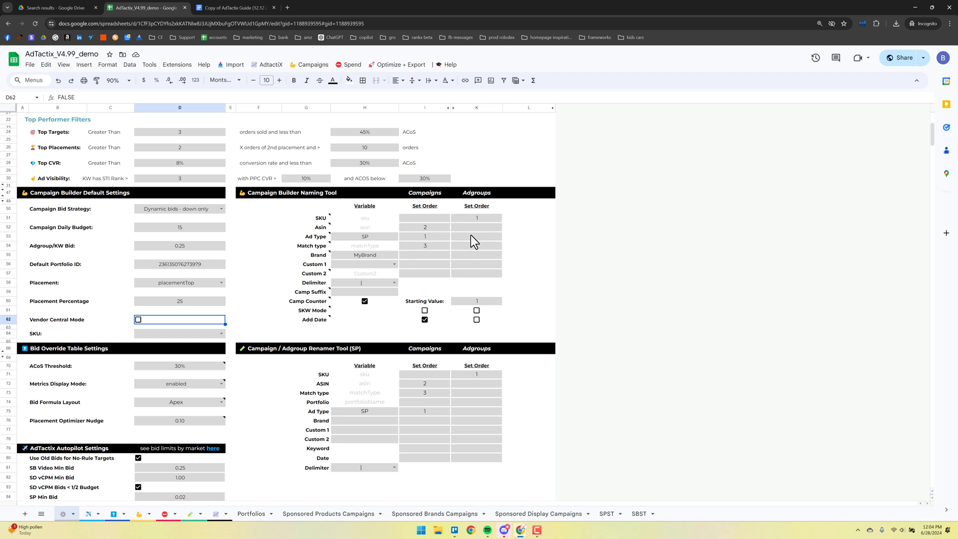
{"action": "left_click_drag", "start_coordinate": [433, 221], "coordinate": [436, 272]}
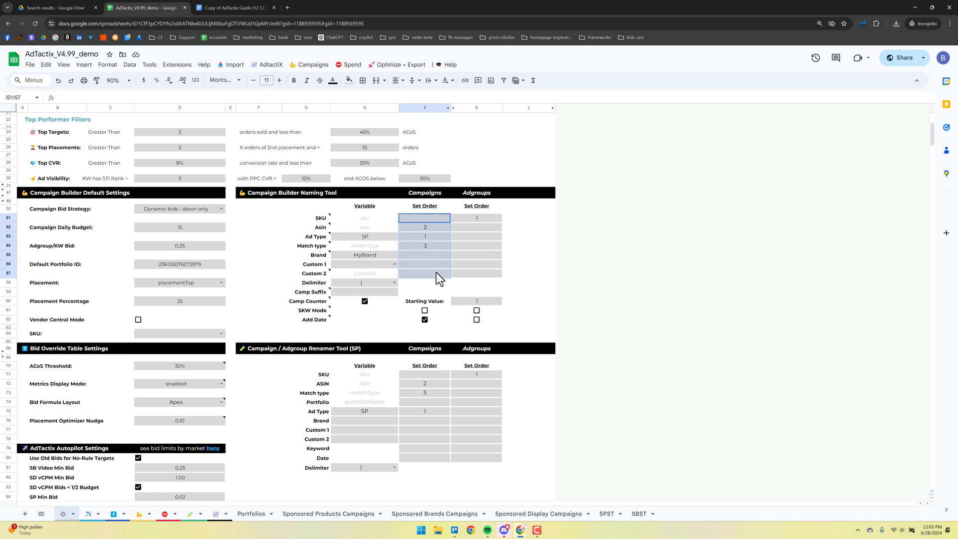
{"action": "left_click", "coordinate": [435, 238]}
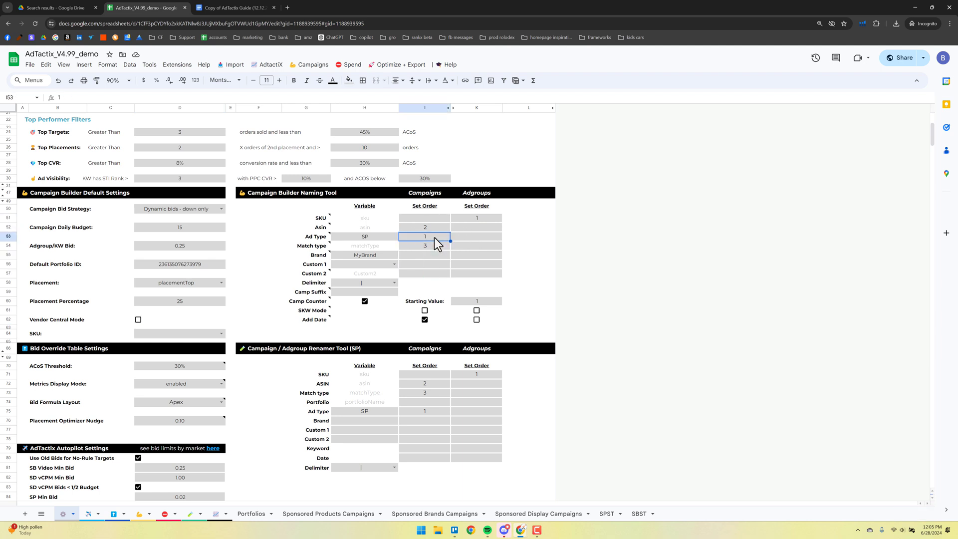
{"action": "left_click", "coordinate": [366, 238]}
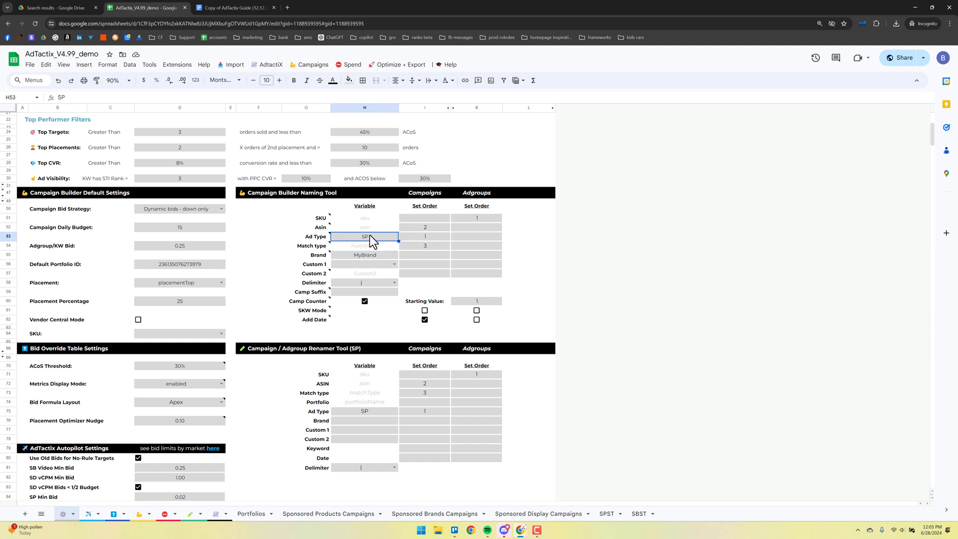
{"action": "left_click", "coordinate": [429, 237]}
{"action": "left_click", "coordinate": [428, 226]}
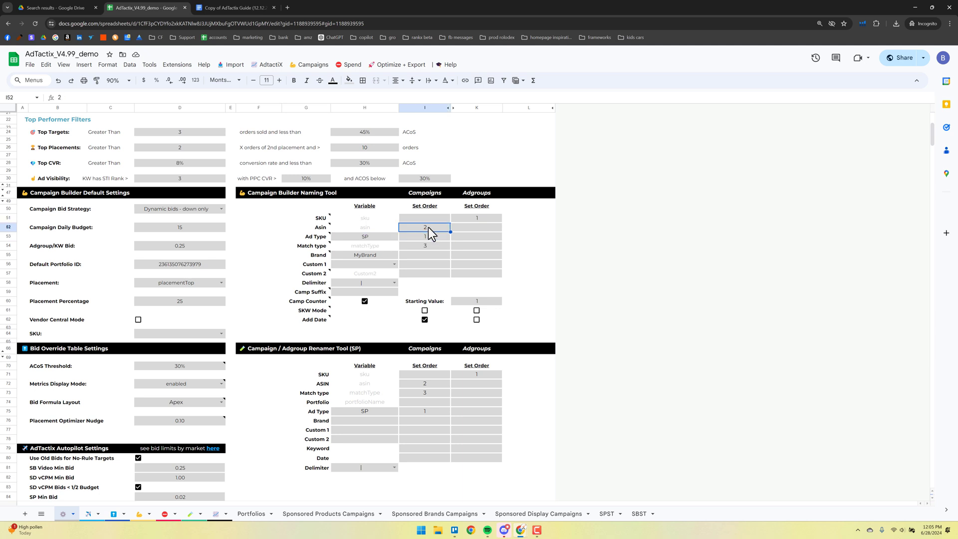
{"action": "left_click", "coordinate": [364, 228]}
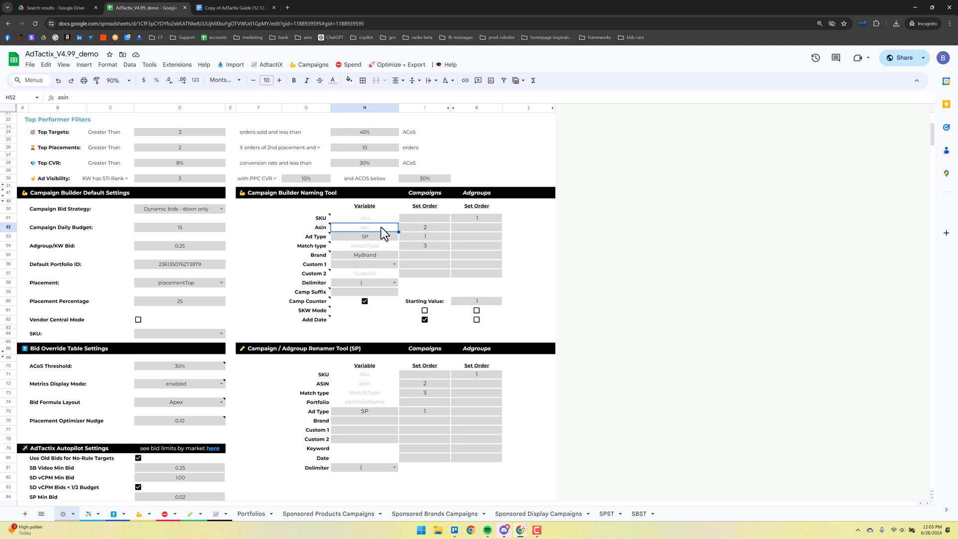
{"action": "left_click", "coordinate": [427, 247]}
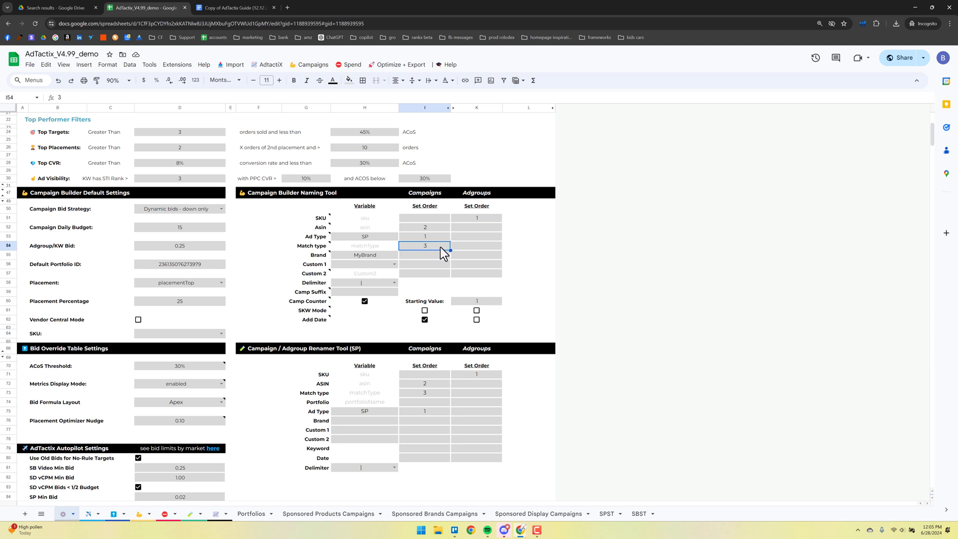
{"action": "left_click", "coordinate": [478, 221]}
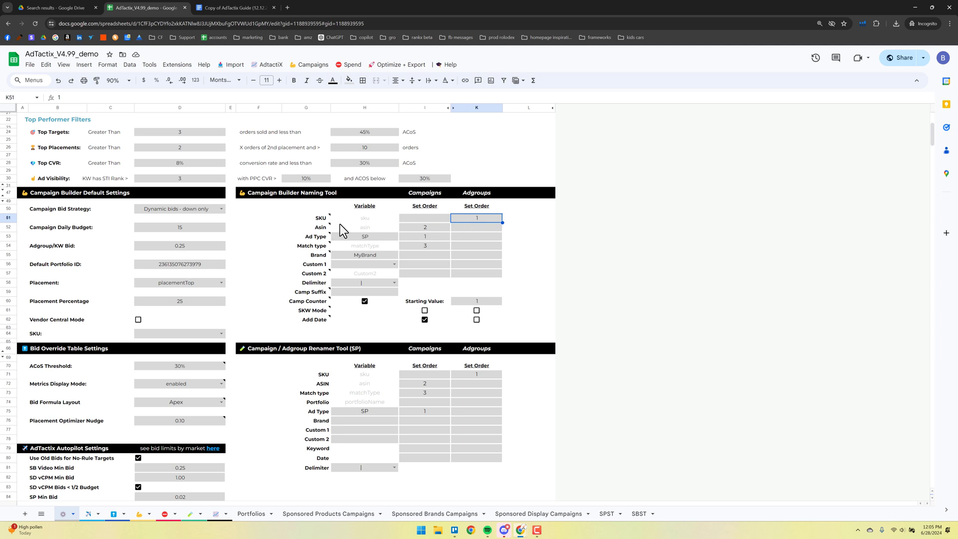
Review the Naming Tool's delimiter choices, the campaign counter's starting value and the notes on SKW Mode and Camp Counter
{"action": "left_click", "coordinate": [481, 228]}
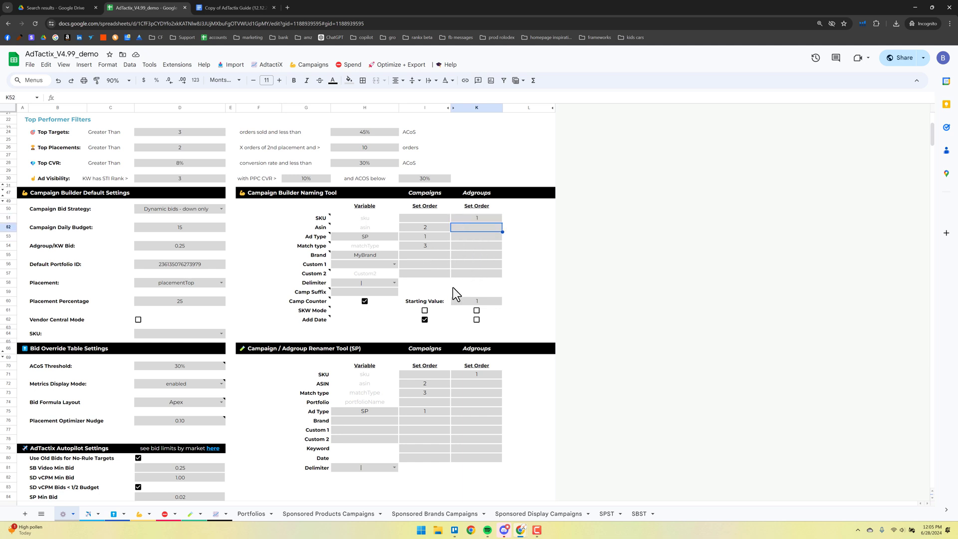
{"action": "left_click", "coordinate": [394, 284]}
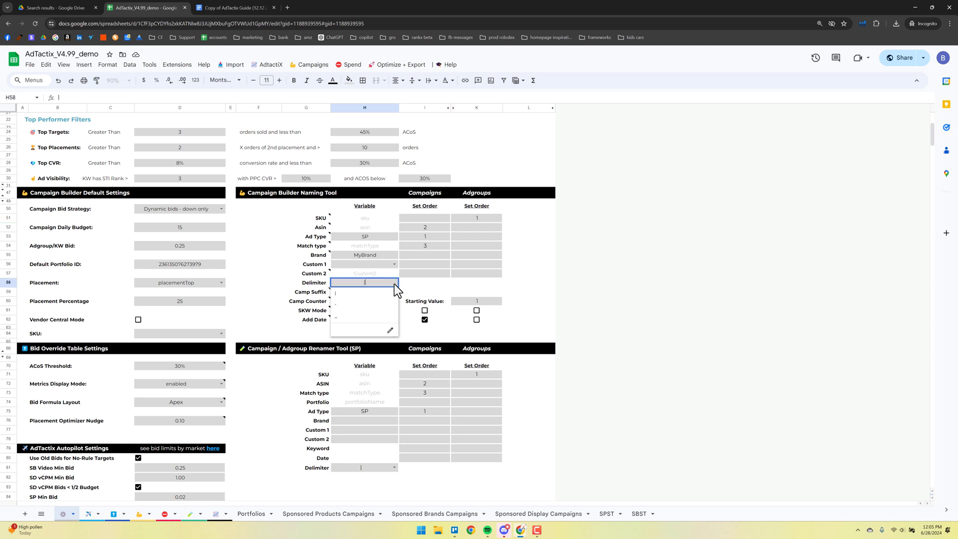
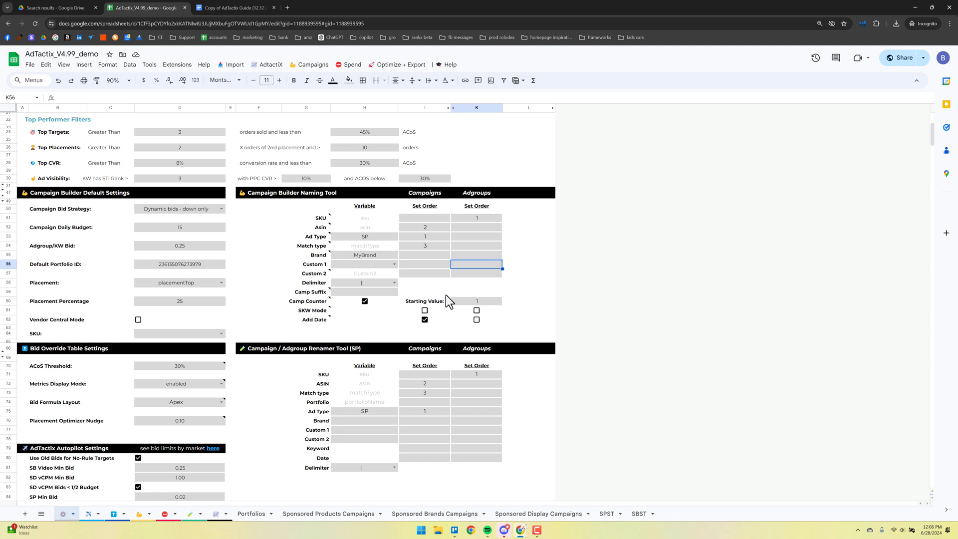
{"action": "left_click", "coordinate": [480, 303]}
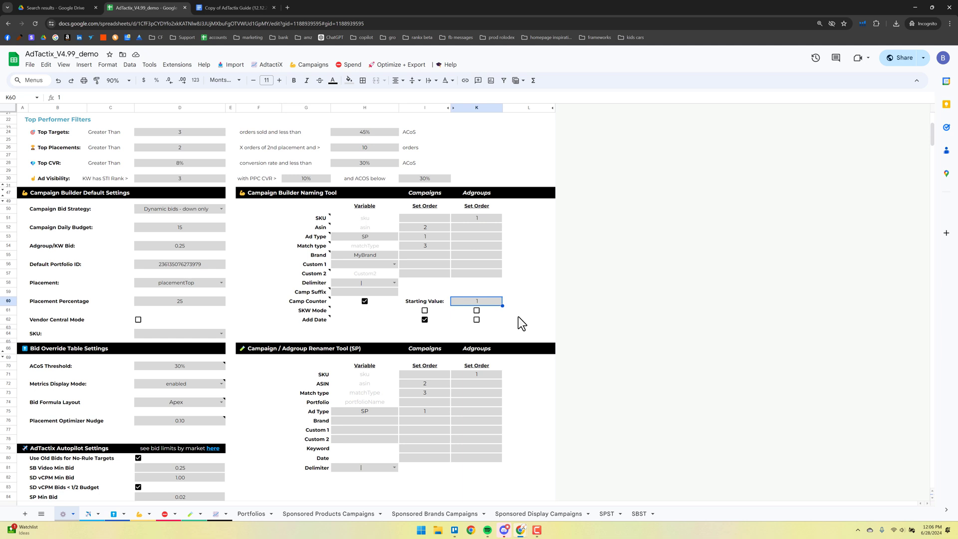
{"action": "mouse_move", "coordinate": [320, 311]}
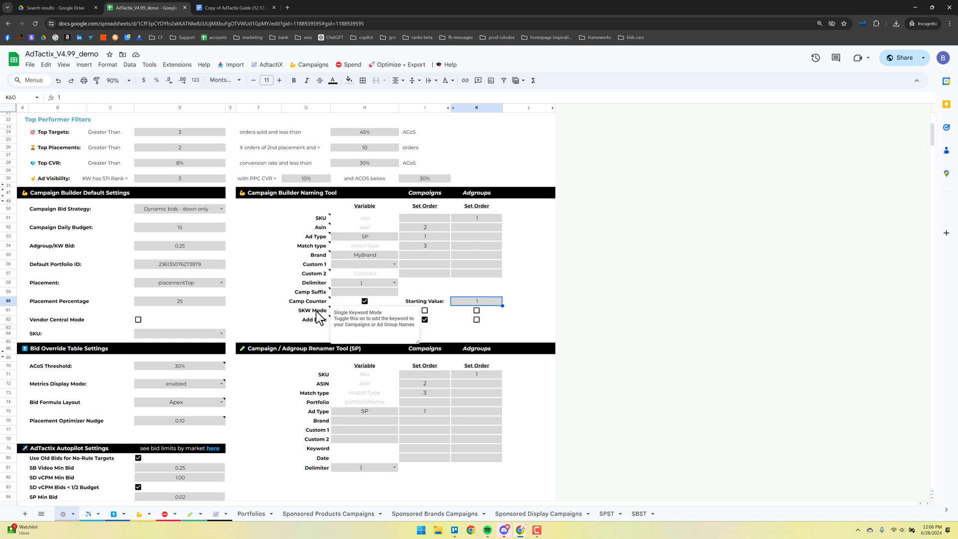
{"action": "left_click", "coordinate": [308, 312]}
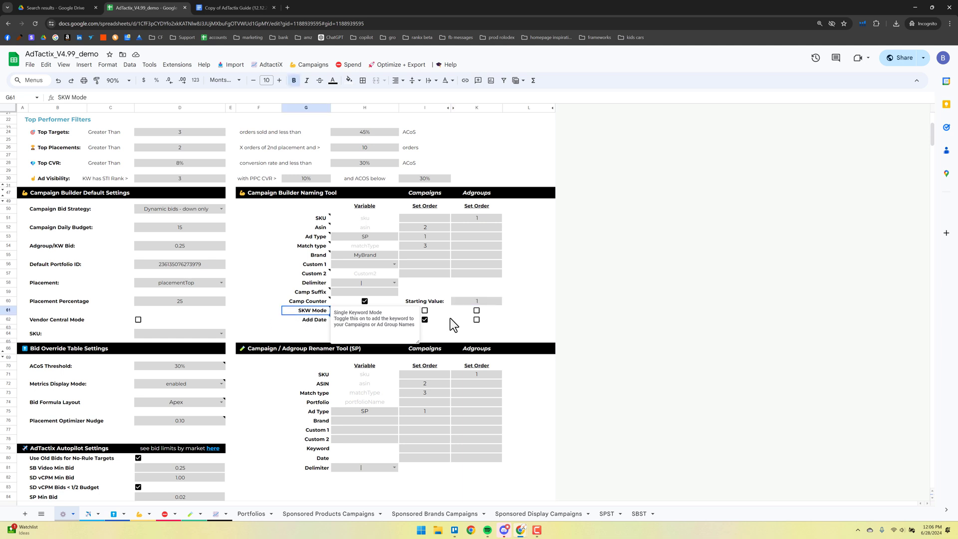
{"action": "left_click", "coordinate": [520, 324]}
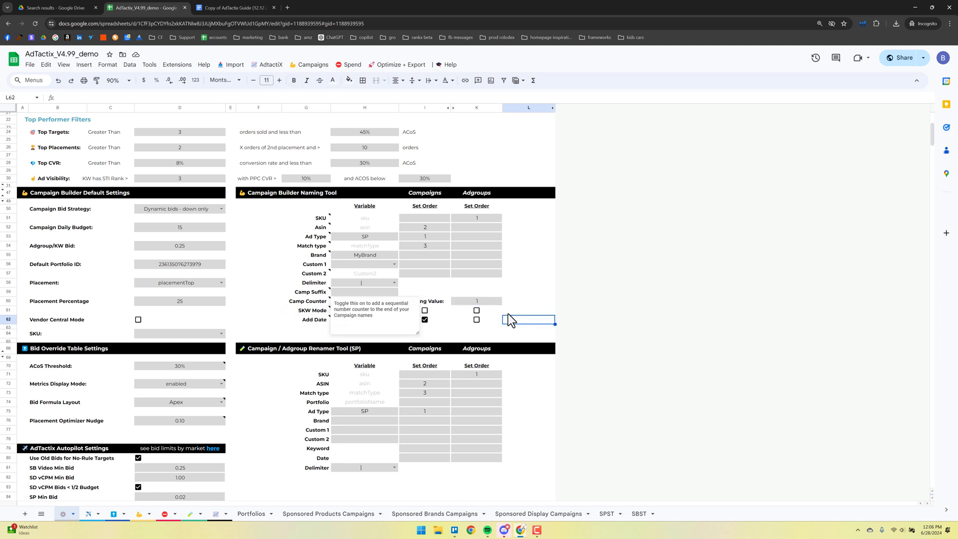
{"action": "left_click", "coordinate": [530, 302]}
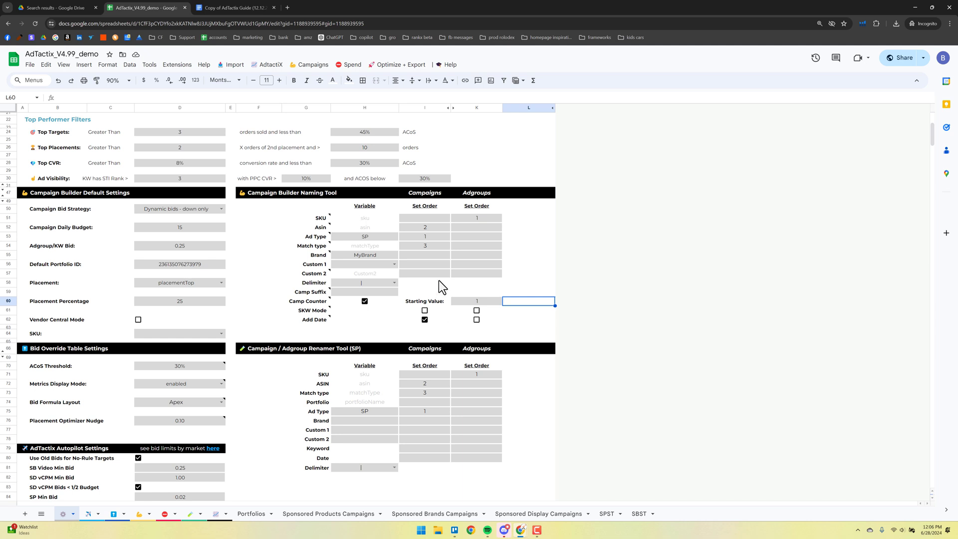
Turn on SKW Mode for campaign names in the Naming Tool and check the Add Date options for campaigns and adgroups
{"action": "left_click", "coordinate": [424, 310]}
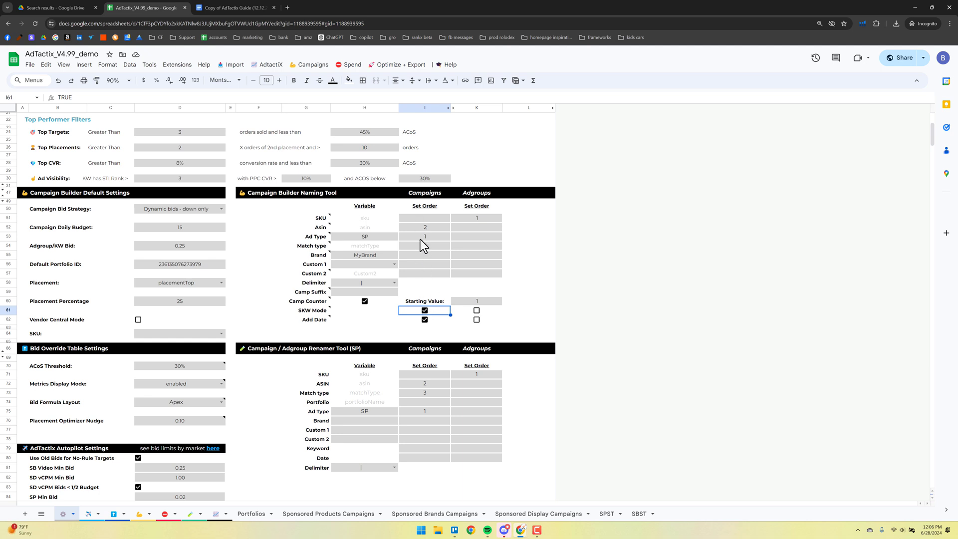
{"action": "left_click", "coordinate": [475, 313]}
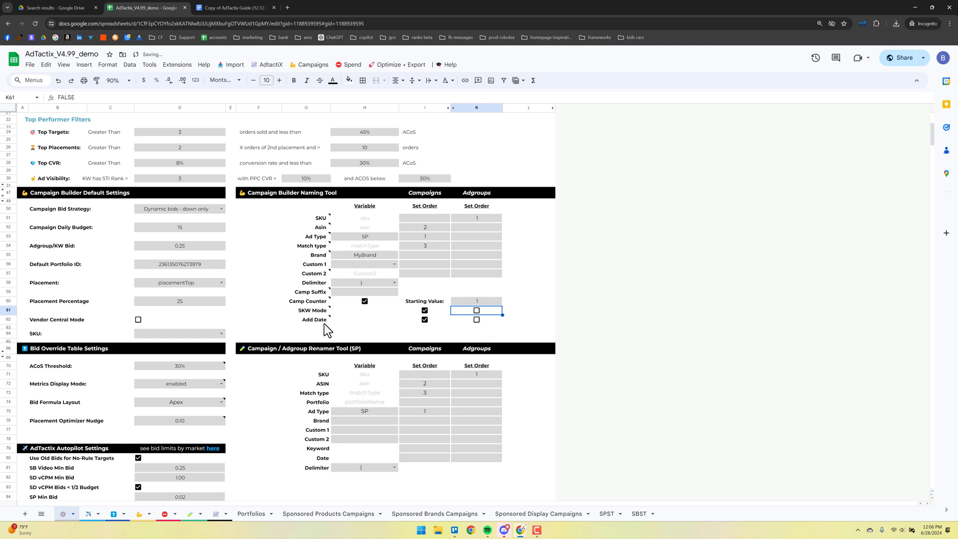
{"action": "left_click", "coordinate": [431, 322]}
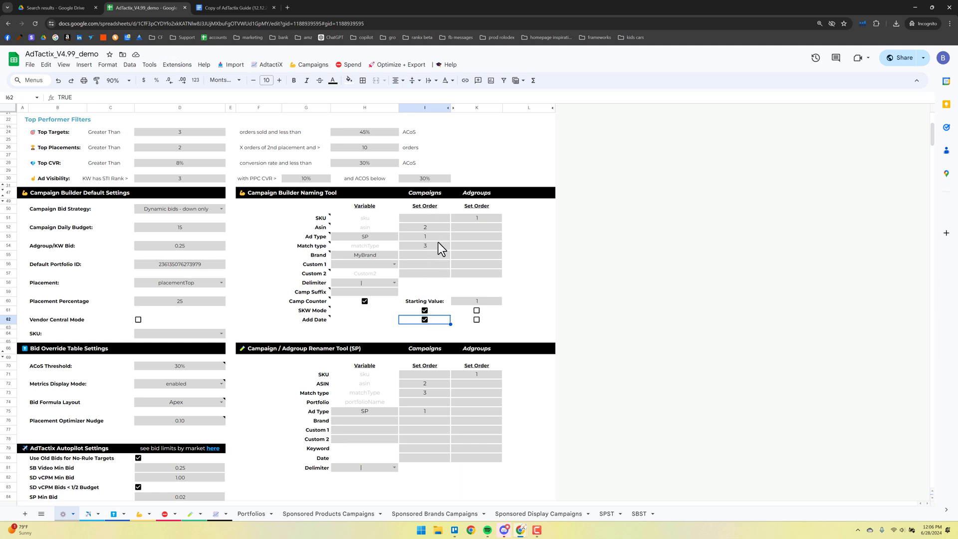
{"action": "left_click", "coordinate": [490, 321]}
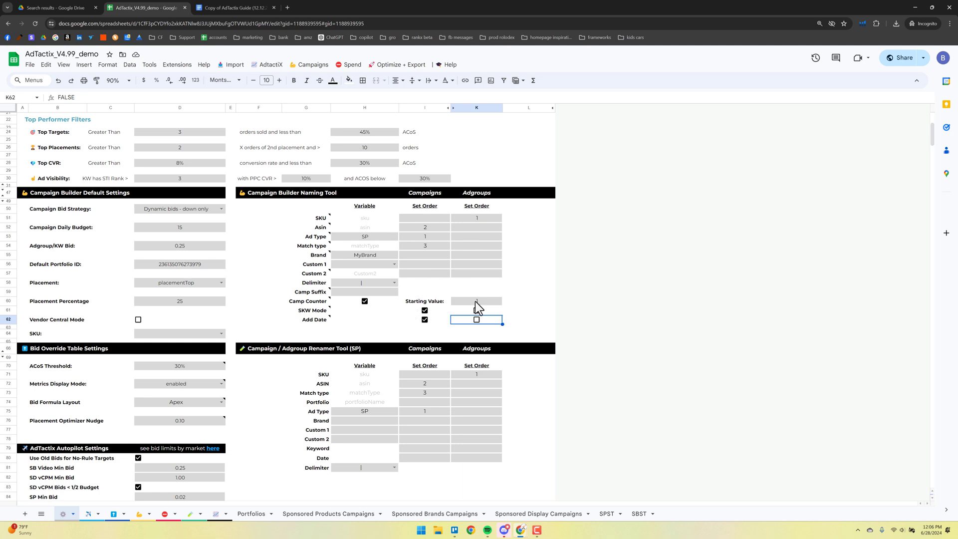
{"action": "left_click", "coordinate": [519, 313]}
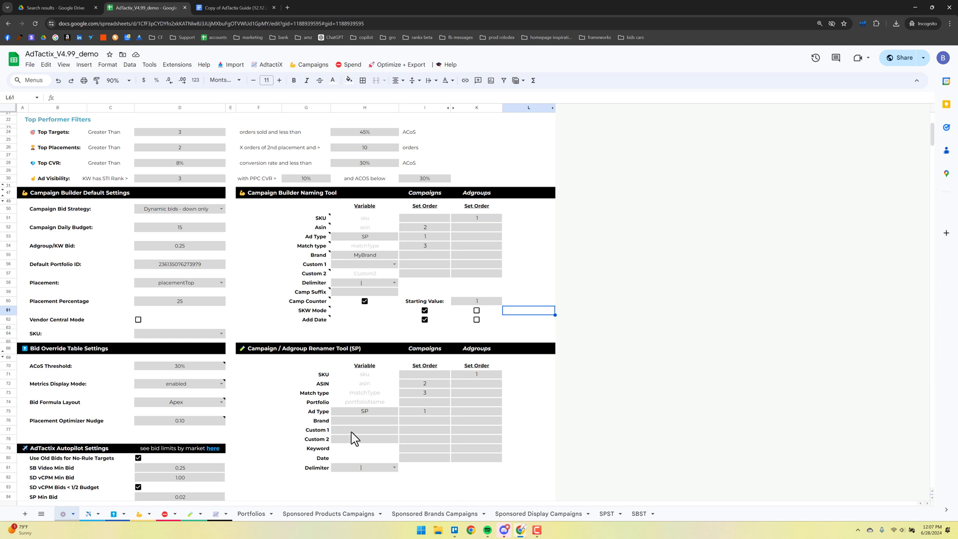
Open the Campaign Builder sheet, keep Manual - Keyword Targeting as the campaign targeting type and review the other targeting types
{"action": "left_click", "coordinate": [138, 515]}
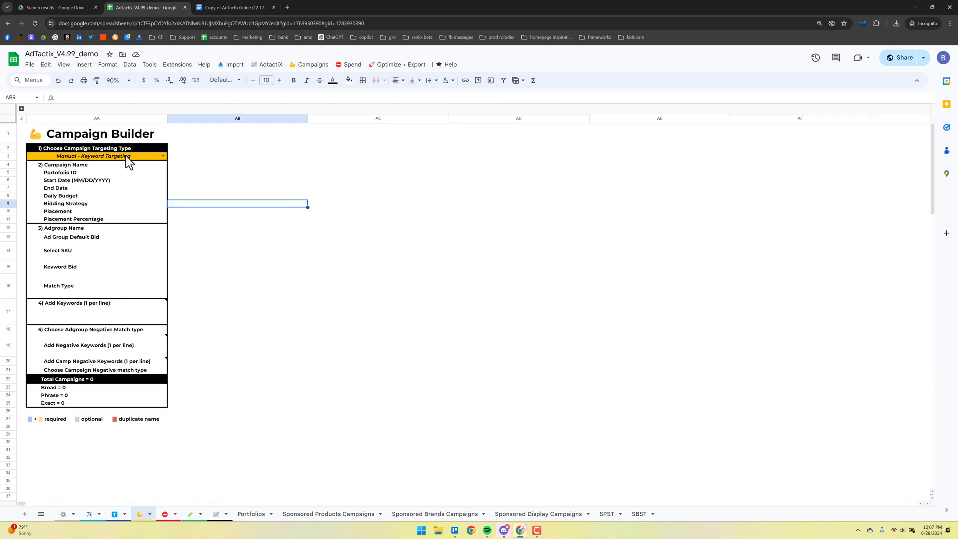
{"action": "left_click", "coordinate": [55, 149]}
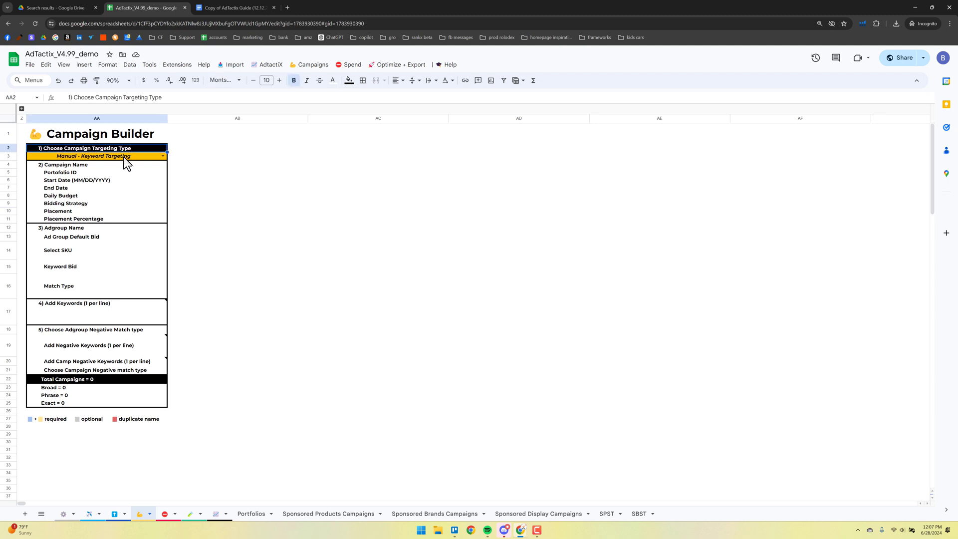
{"action": "left_click", "coordinate": [163, 156]}
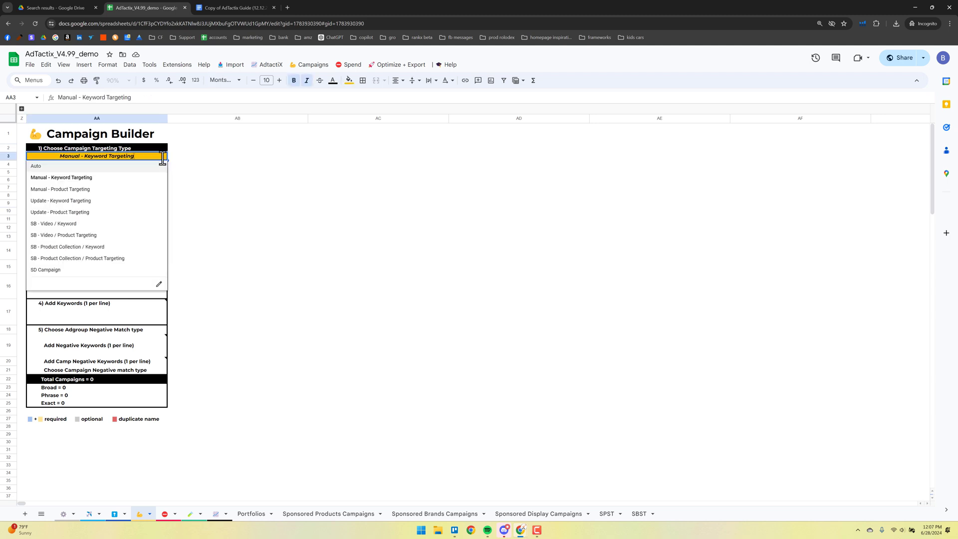
{"action": "left_click", "coordinate": [79, 181]}
{"action": "left_click", "coordinate": [235, 156]}
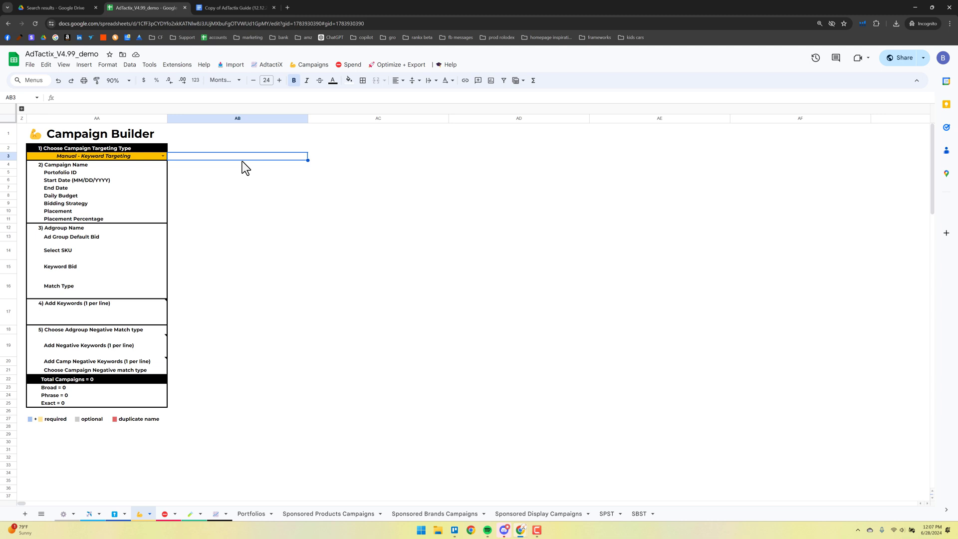
{"action": "left_click", "coordinate": [163, 157]}
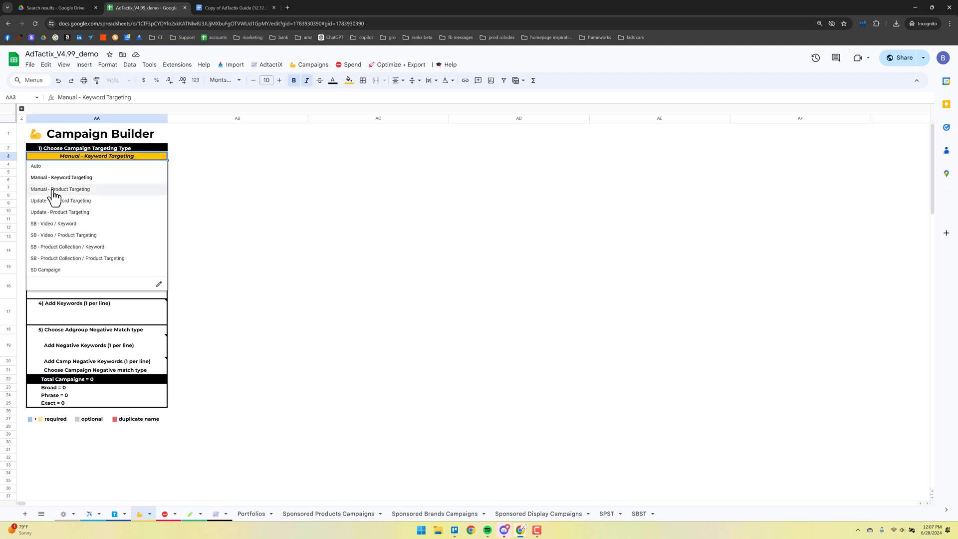
{"action": "left_click", "coordinate": [260, 166]}
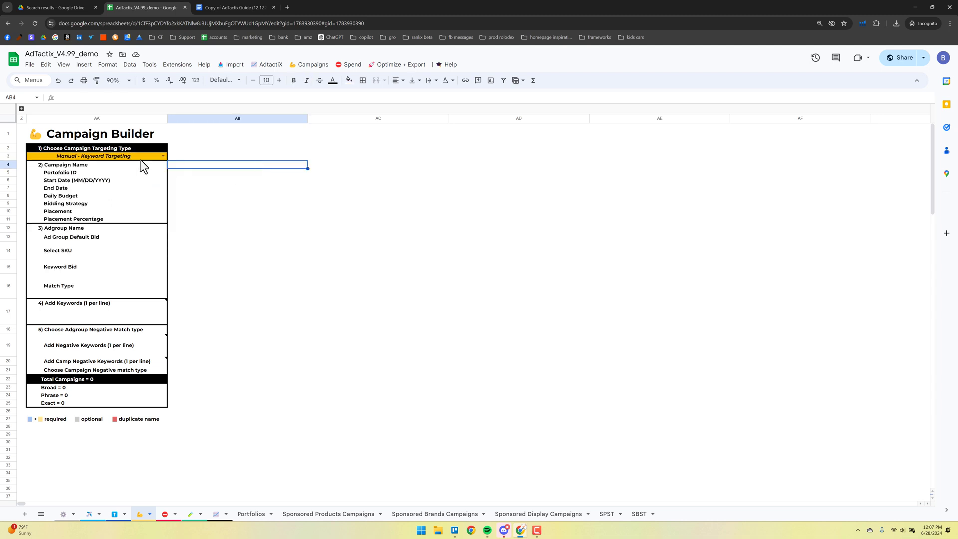
Add 1 Sponsored Products Exact campaign to the Campaign Builder
{"action": "left_click", "coordinate": [313, 65]}
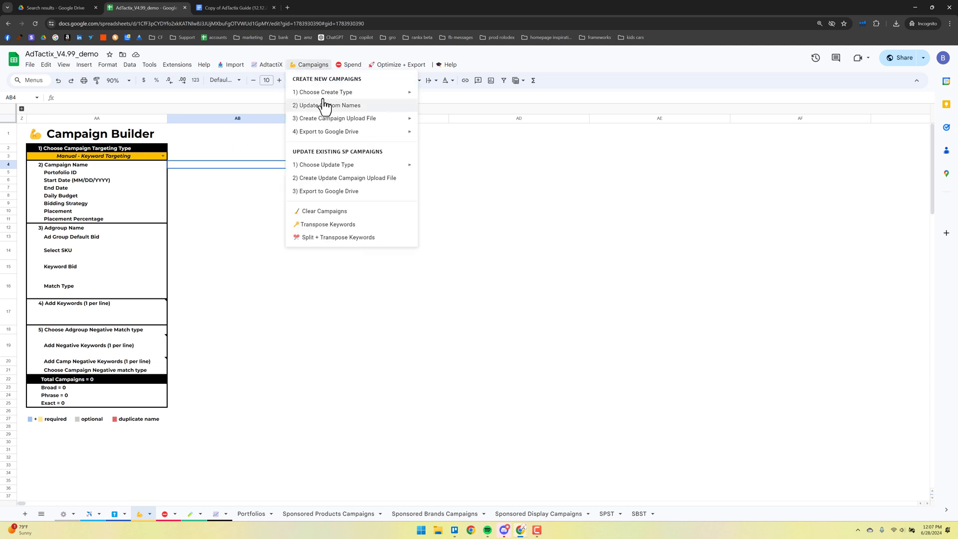
{"action": "mouse_move", "coordinate": [327, 98]}
{"action": "mouse_move", "coordinate": [505, 100]}
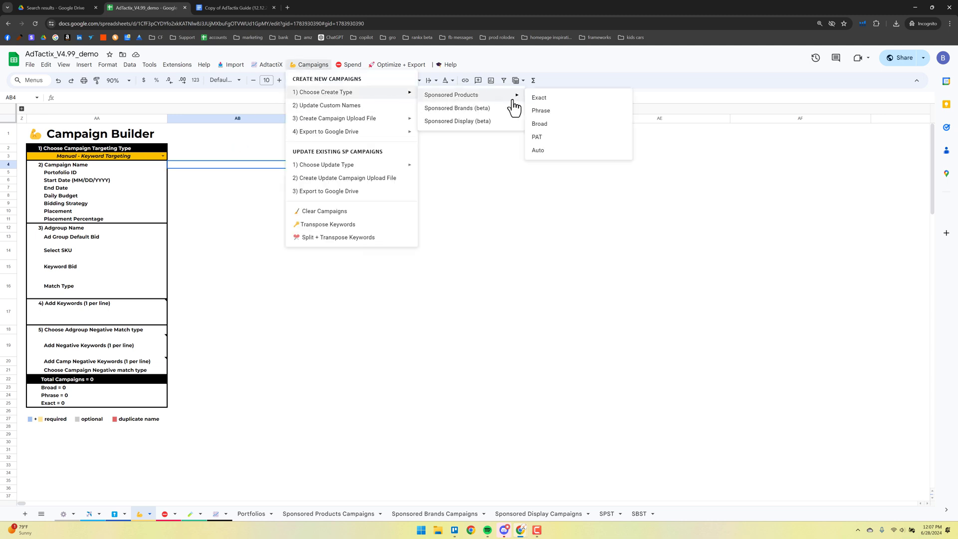
{"action": "left_click", "coordinate": [553, 107]}
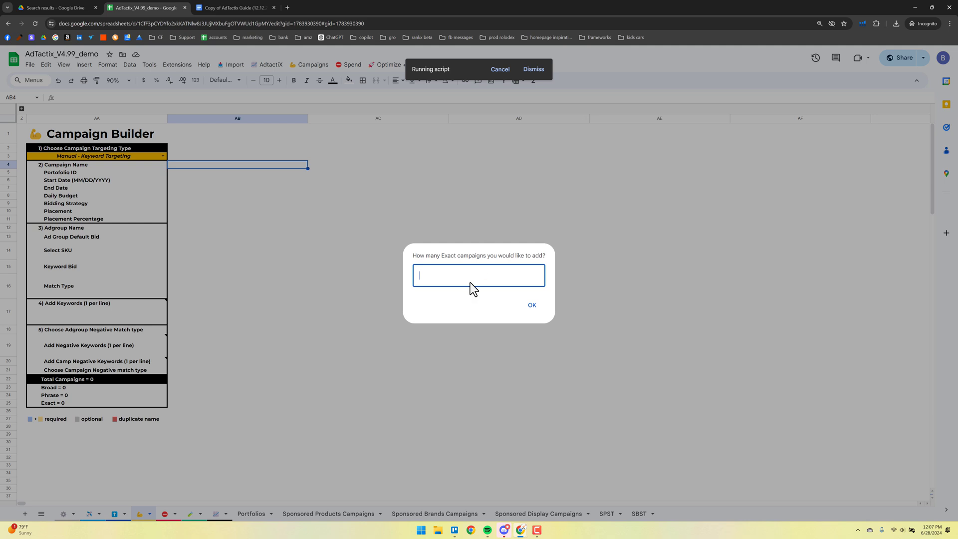
{"action": "left_click", "coordinate": [468, 280]}
{"action": "type", "text": "1"}
{"action": "left_click", "coordinate": [535, 313]}
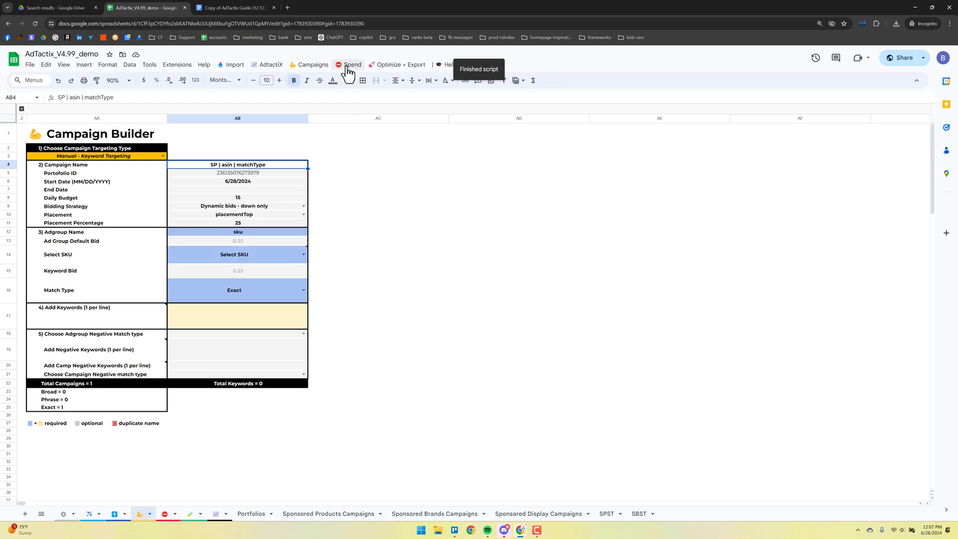
Add 1 Sponsored Products Broad campaign beside the Exact campaign
{"action": "left_click", "coordinate": [312, 65]}
{"action": "mouse_move", "coordinate": [340, 93]}
{"action": "mouse_move", "coordinate": [472, 99]}
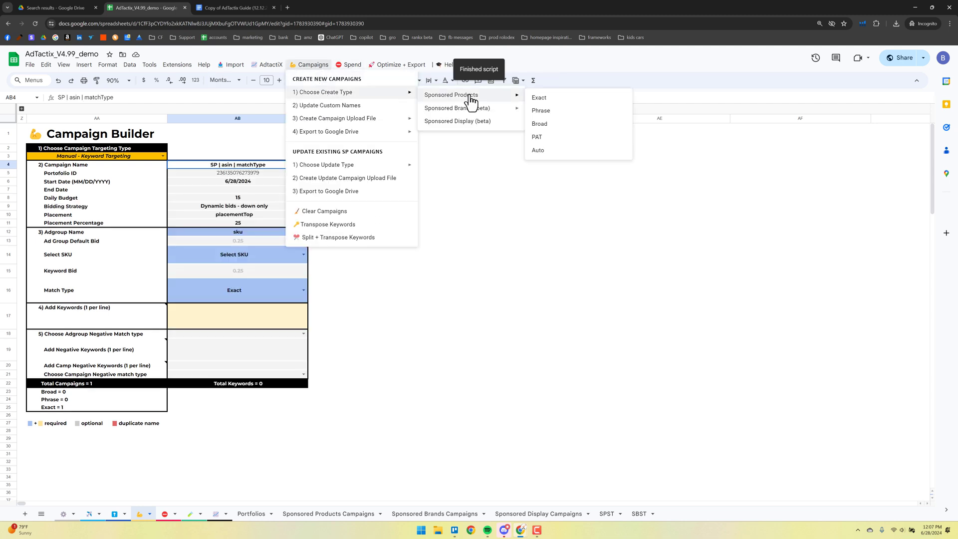
{"action": "left_click", "coordinate": [560, 125]}
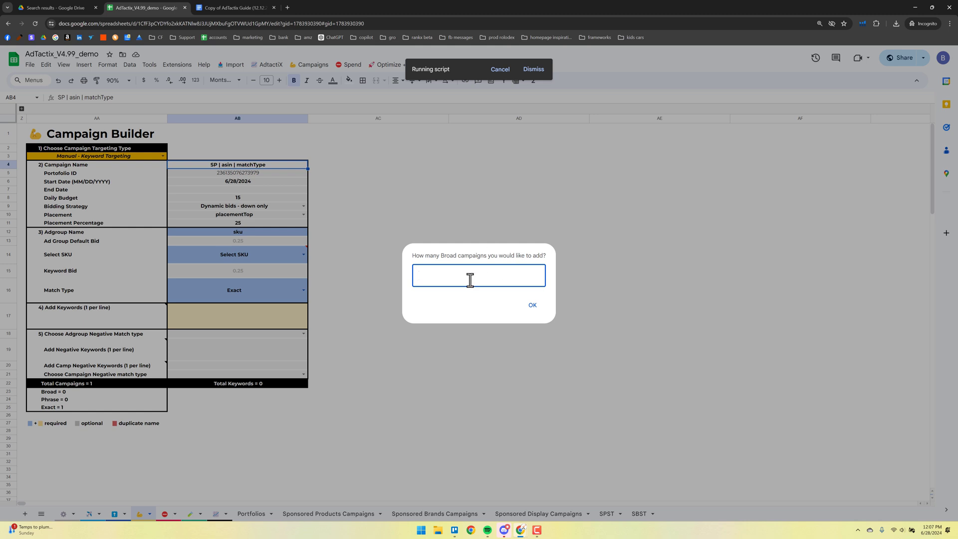
{"action": "type", "text": "1"}
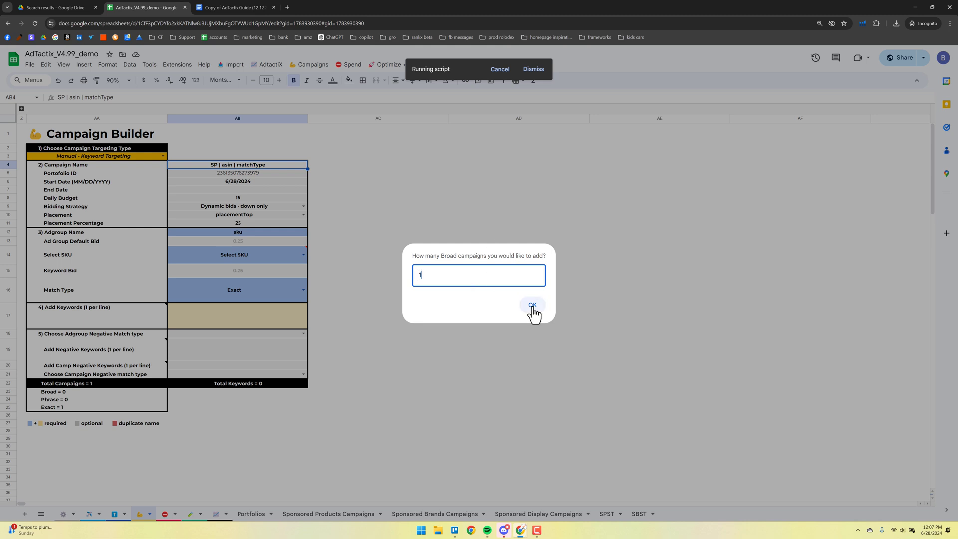
{"action": "left_click", "coordinate": [533, 306]}
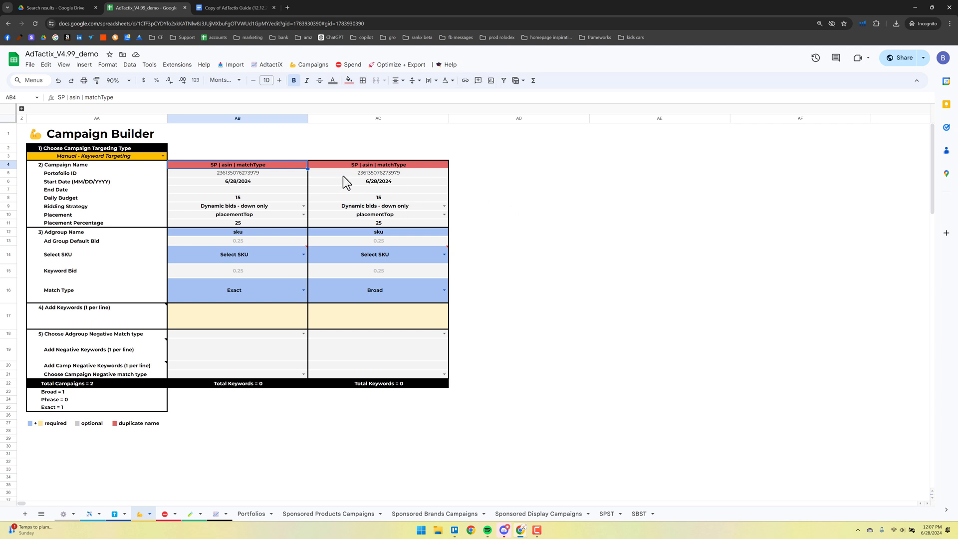
Review the available campaign create types and targeting types without choosing one
{"action": "left_click", "coordinate": [310, 65]}
{"action": "mouse_move", "coordinate": [316, 97]}
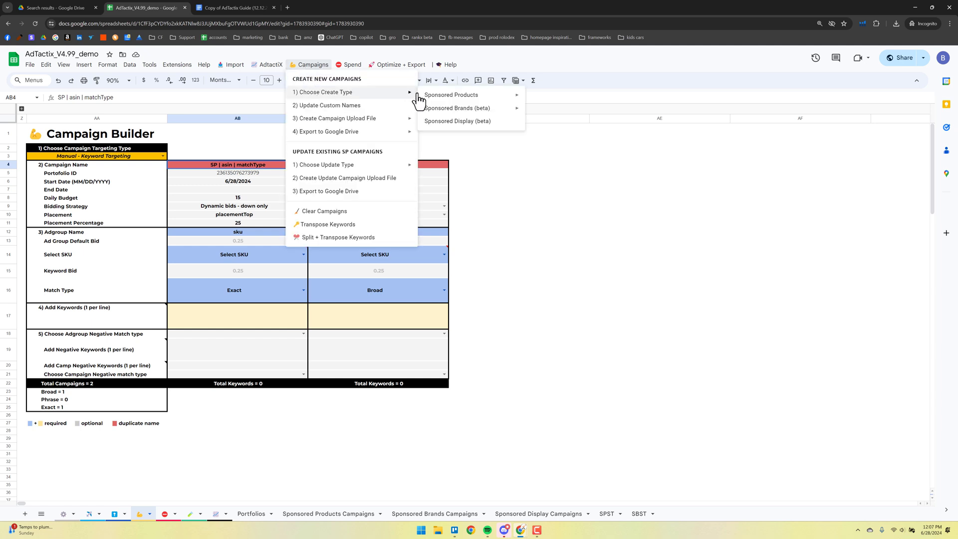
{"action": "mouse_move", "coordinate": [458, 96]}
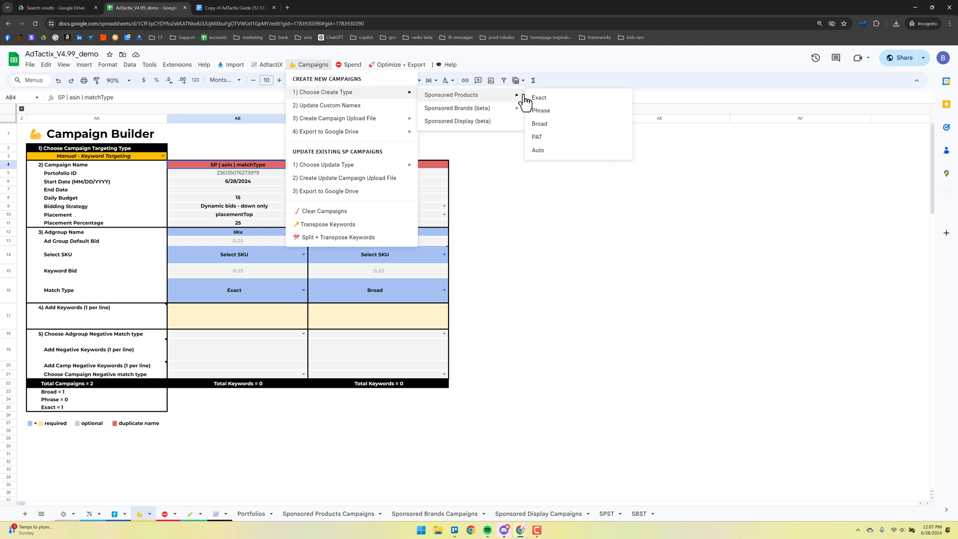
{"action": "left_click", "coordinate": [162, 156]}
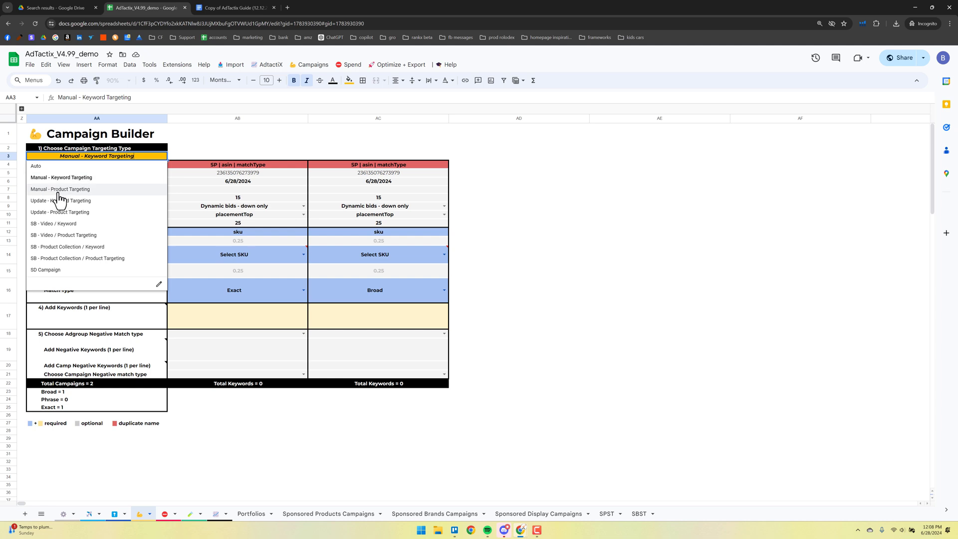
{"action": "left_click", "coordinate": [522, 289]}
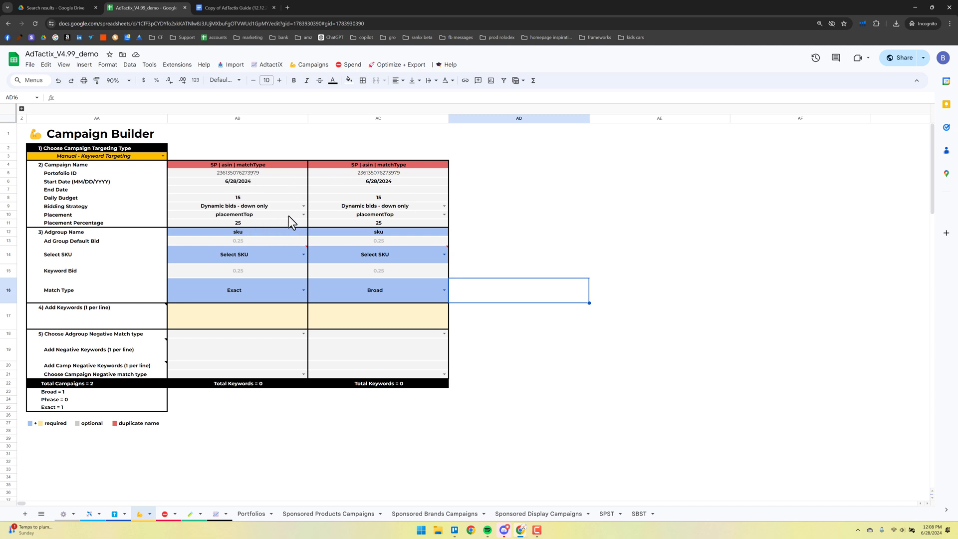
Check the Exact campaign's placement choices without changing them, and set its placement percentage to 30
{"action": "left_click", "coordinate": [304, 214]}
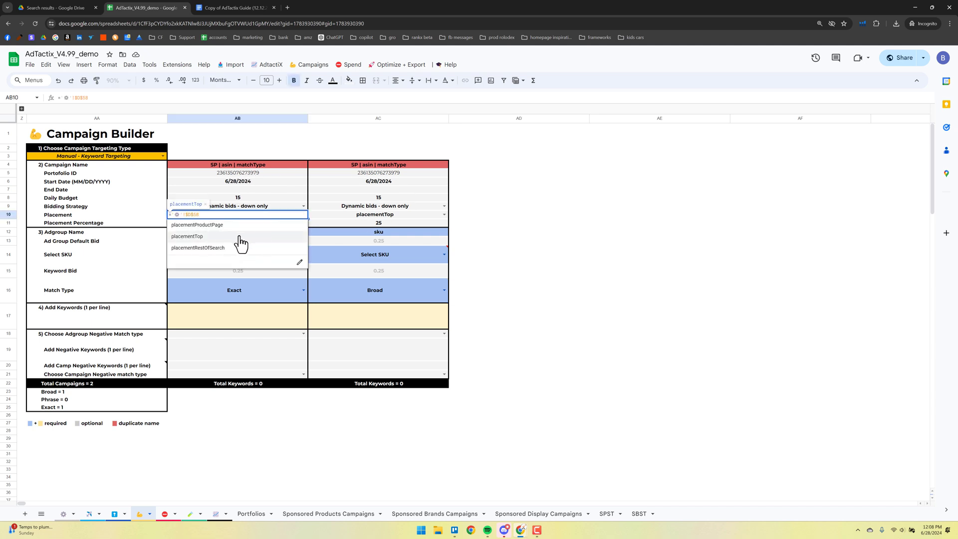
{"action": "key", "text": "Escape"}
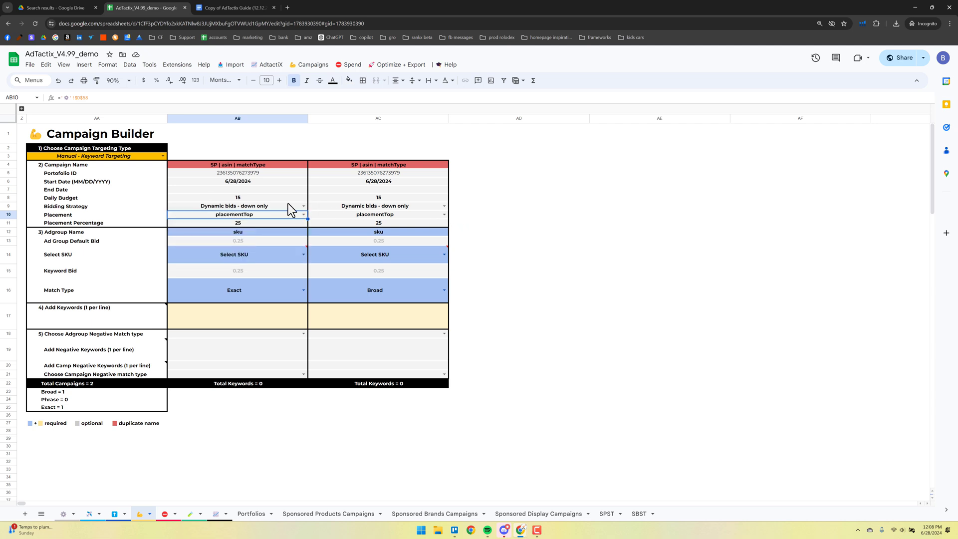
{"action": "left_click", "coordinate": [248, 225]}
{"action": "type", "text": "30"}
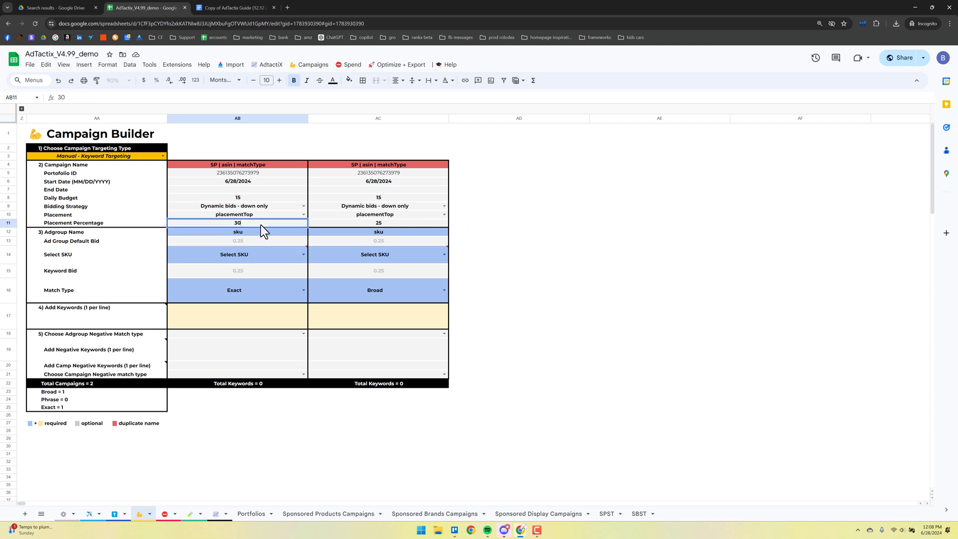
{"action": "left_click", "coordinate": [407, 217]}
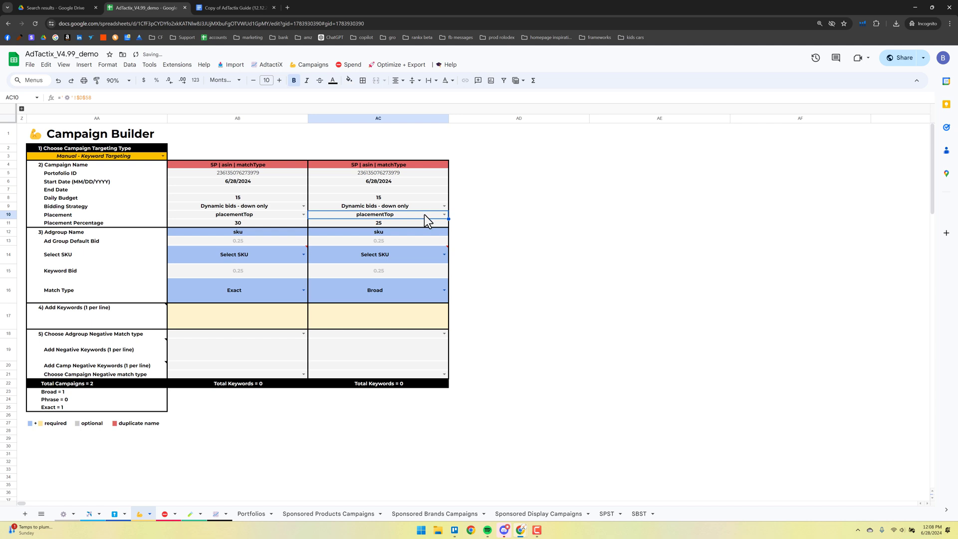
Clear the Broad campaign's placement and placement percentage, and set its daily budget to 20
{"action": "key", "text": "Delete"}
{"action": "left_click", "coordinate": [394, 222]}
{"action": "key", "text": "Delete"}
{"action": "left_click", "coordinate": [390, 197]}
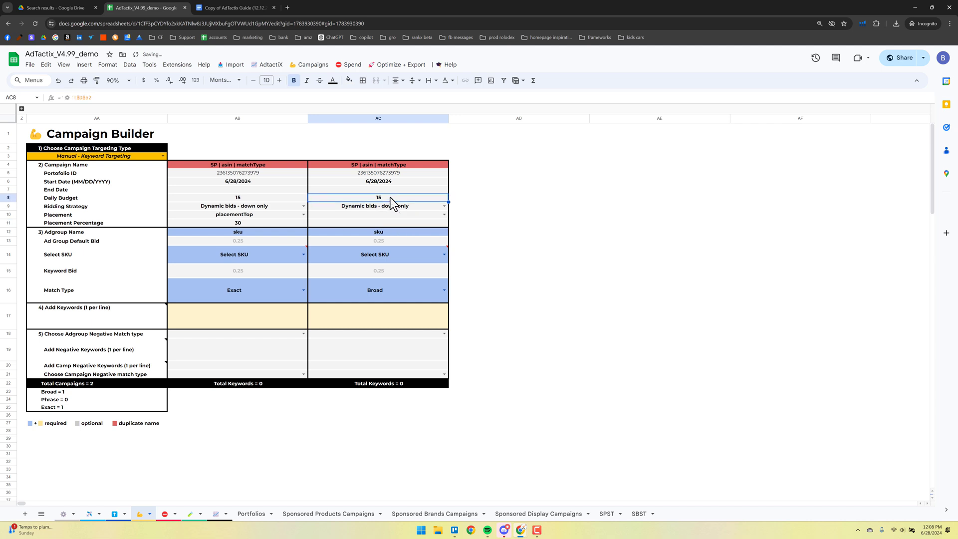
{"action": "type", "text": "20"}
{"action": "key", "text": "Return"}
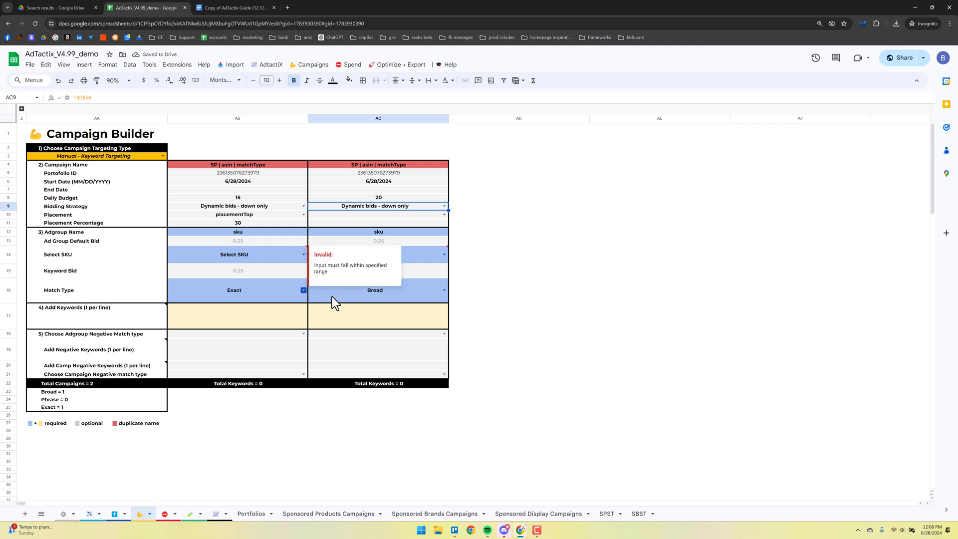
Select the fitnesstracker SKU for both the Exact and the Broad campaign
{"action": "left_click", "coordinate": [303, 256]}
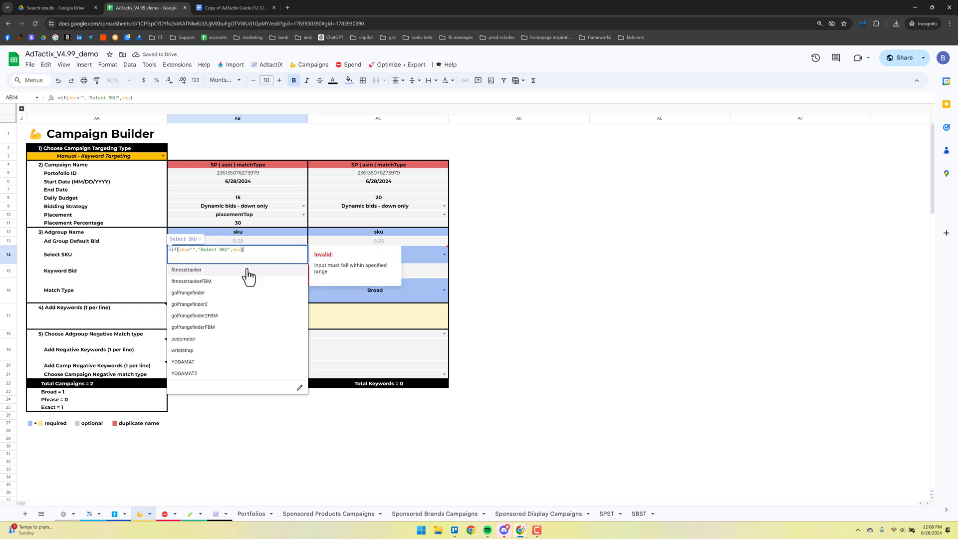
{"action": "left_click", "coordinate": [189, 278]}
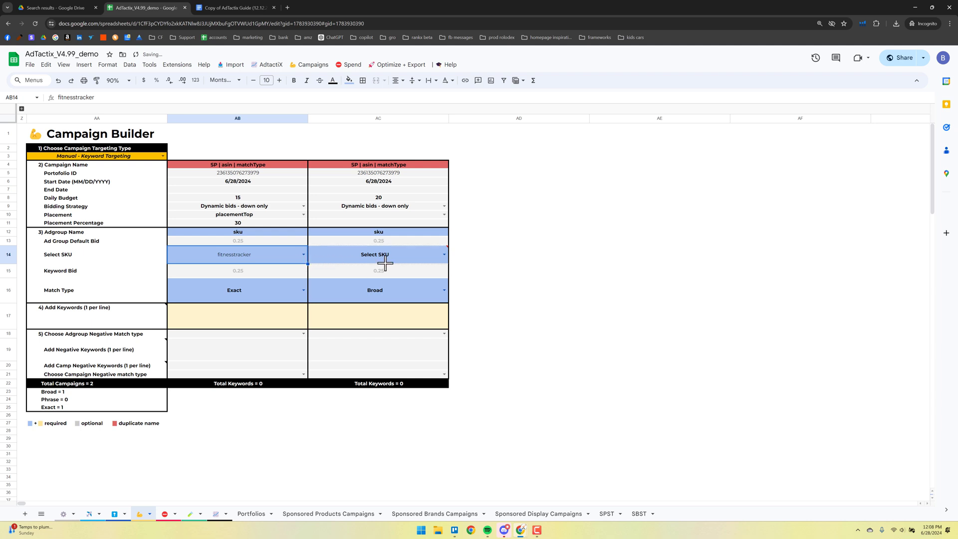
{"action": "left_click_drag", "start_coordinate": [425, 262], "coordinate": [380, 258]}
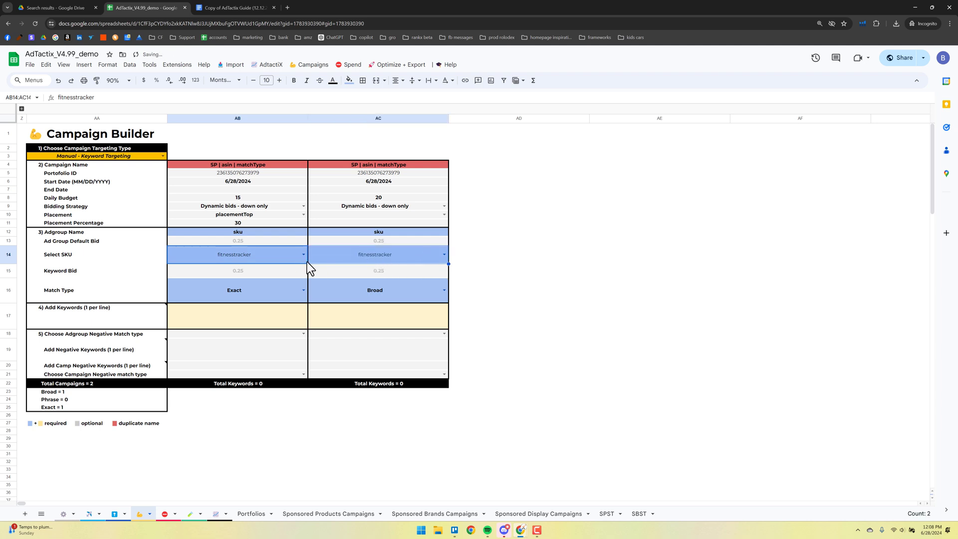
{"action": "left_click", "coordinate": [252, 256]}
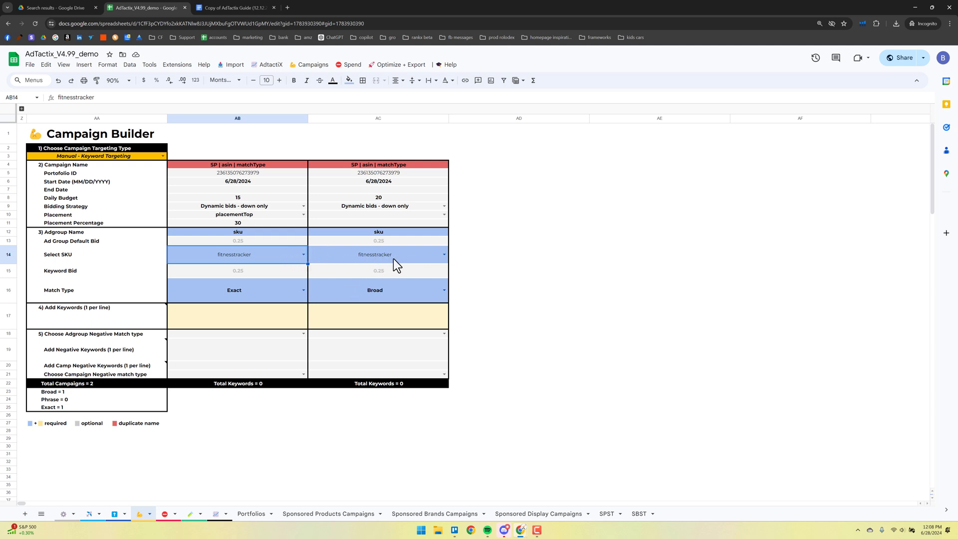
{"action": "left_click", "coordinate": [409, 262]}
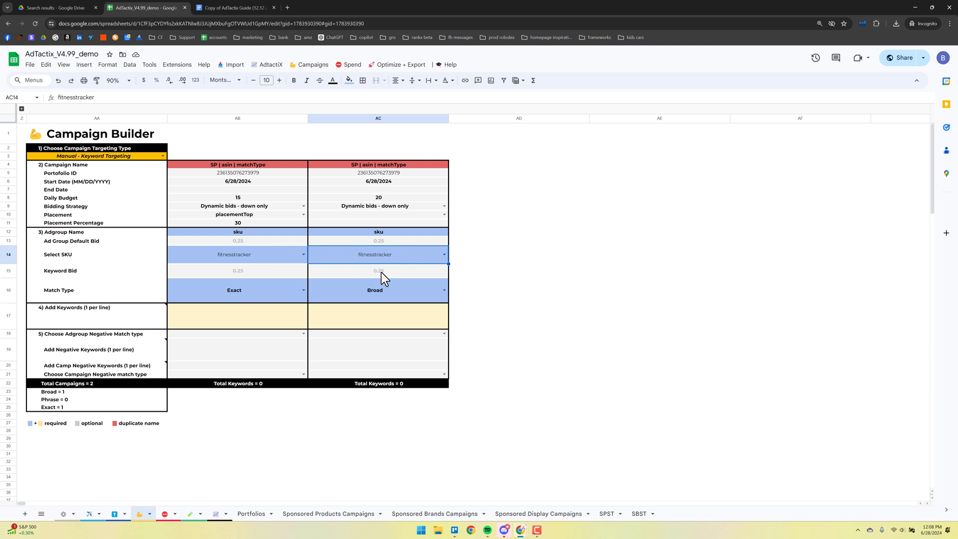
Enter kw1 as the Exact campaign's keyword and check the SKW Mode option in the Campaign Builder naming settings
{"action": "left_click", "coordinate": [257, 321]}
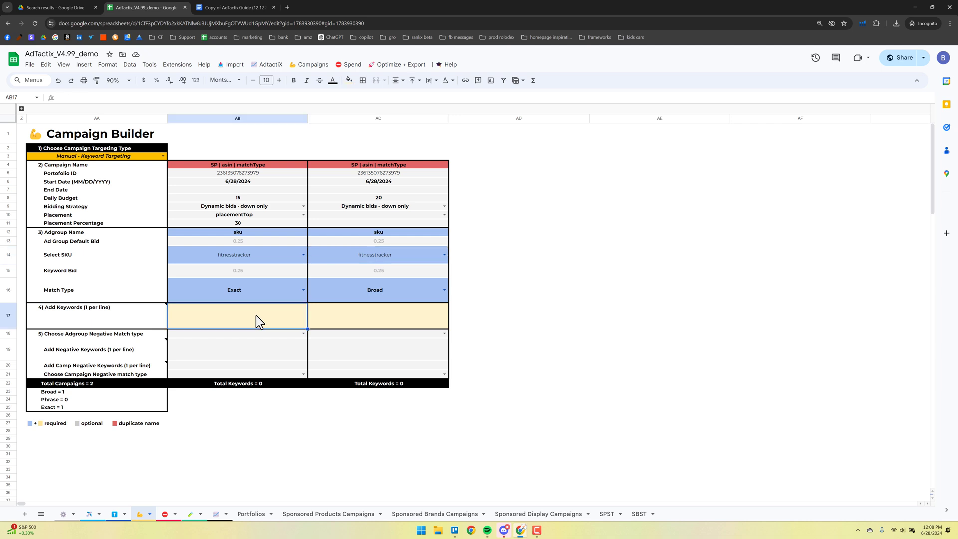
{"action": "type", "text": "kw1"}
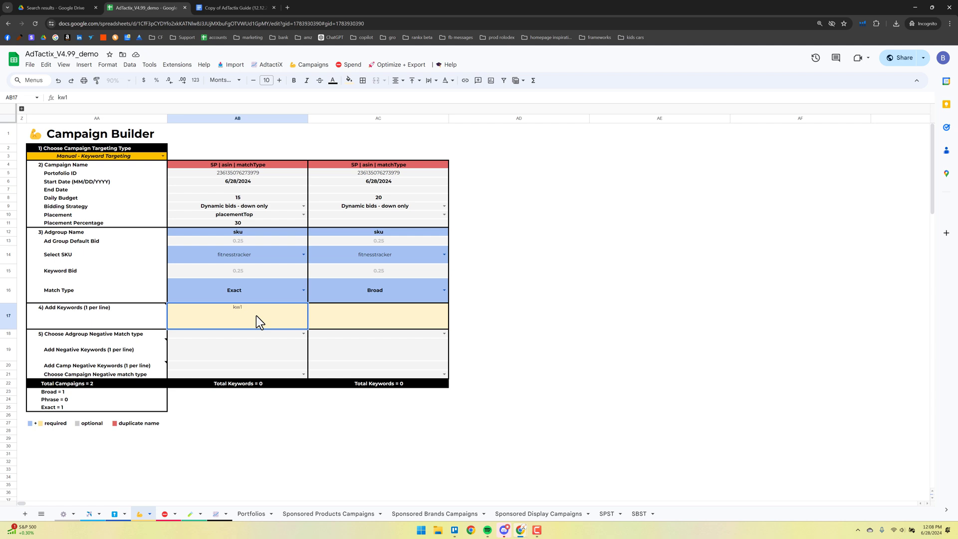
{"action": "left_click", "coordinate": [370, 317]}
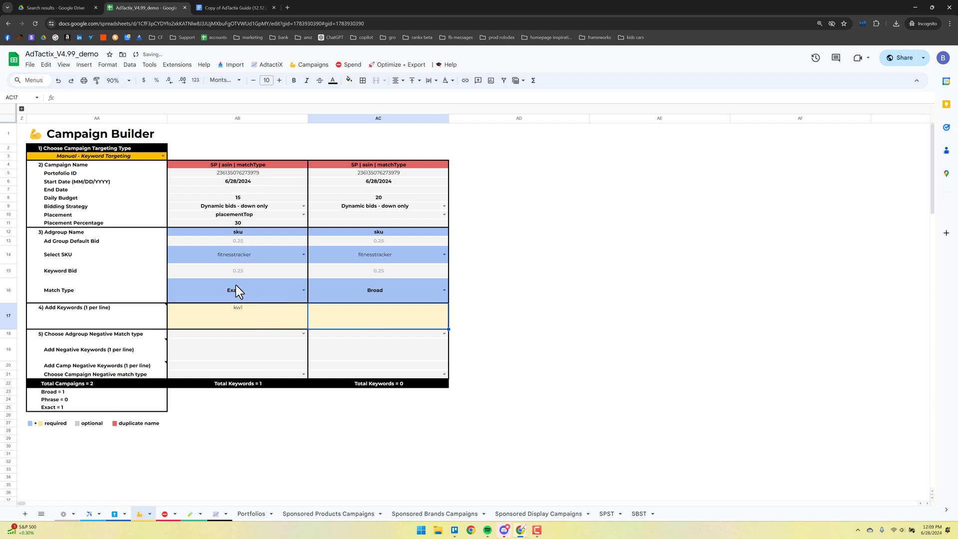
{"action": "left_click", "coordinate": [59, 515]}
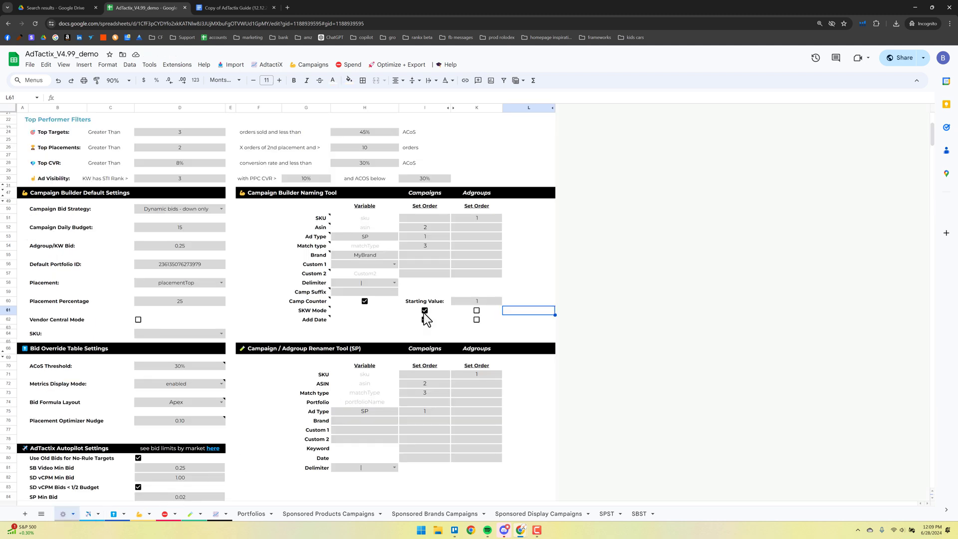
{"action": "left_click", "coordinate": [140, 514]}
Enter the keyword red ball for the Exact campaign, and big red ball and big red basketball on separate lines for the Broad campaign
{"action": "left_click", "coordinate": [255, 317]}
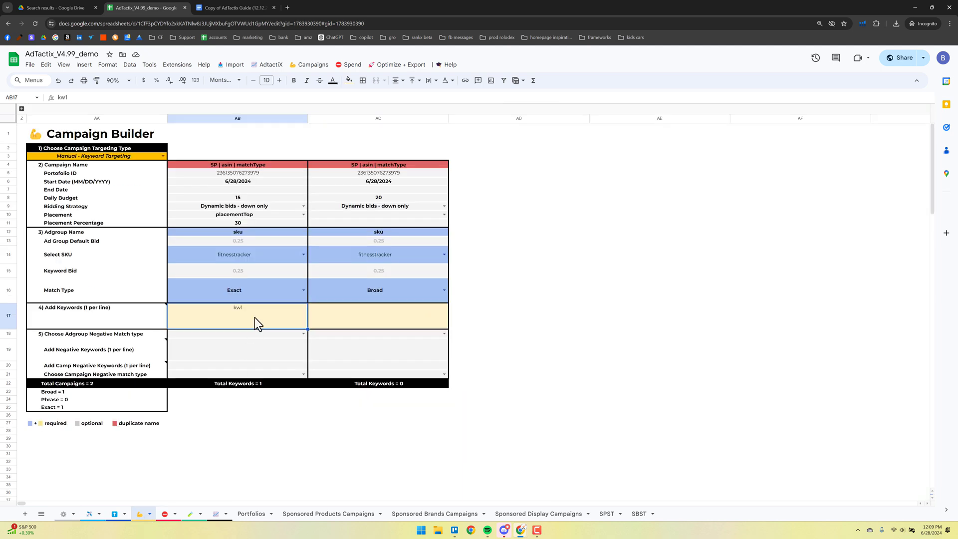
{"action": "type", "text": "red ball"}
{"action": "left_click", "coordinate": [385, 314]}
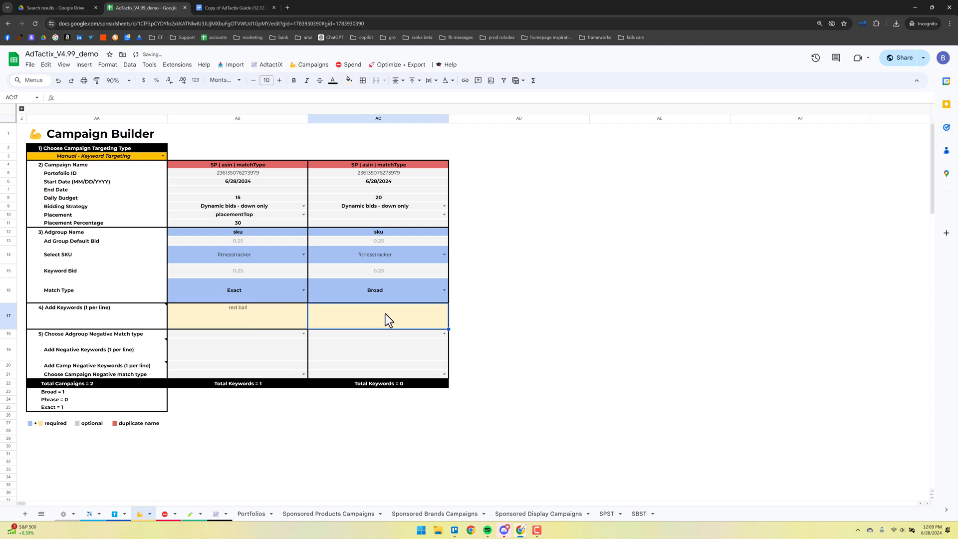
{"action": "type", "text": "big red"}
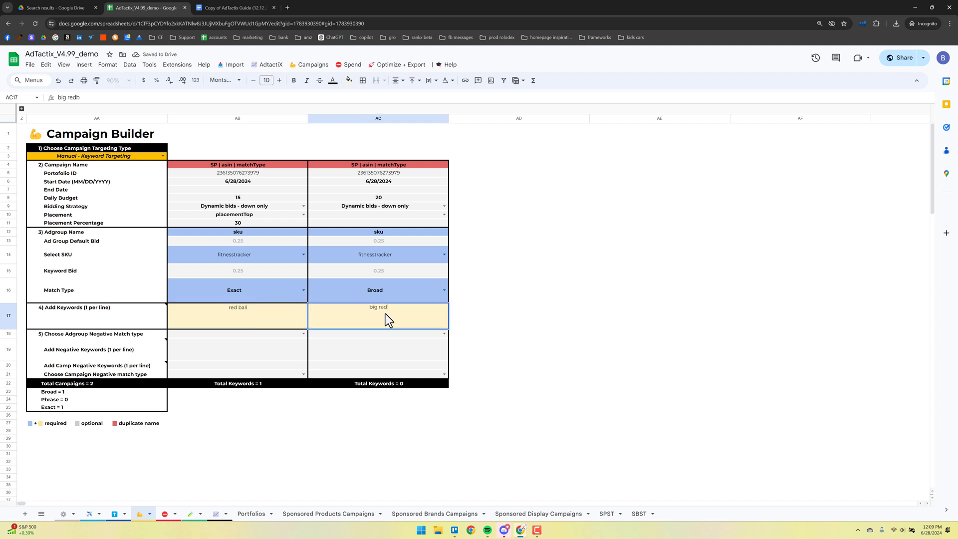
{"action": "type", "text": " ball"}
{"action": "double_click", "coordinate": [378, 314]}
{"action": "key", "text": "alt+Return"}
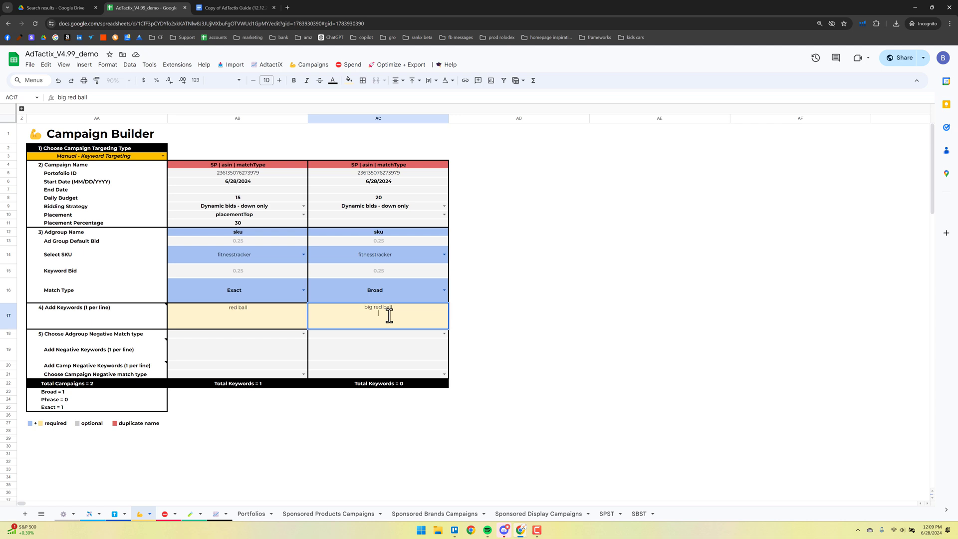
{"action": "type", "text": "big red basketball"}
{"action": "left_click", "coordinate": [538, 327]}
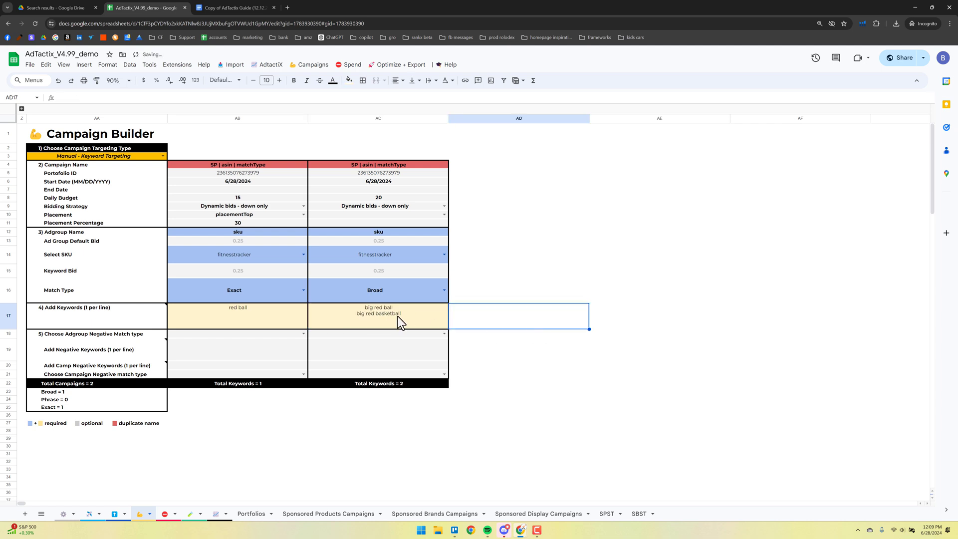
{"action": "left_click", "coordinate": [349, 383]}
{"action": "left_click", "coordinate": [295, 385]}
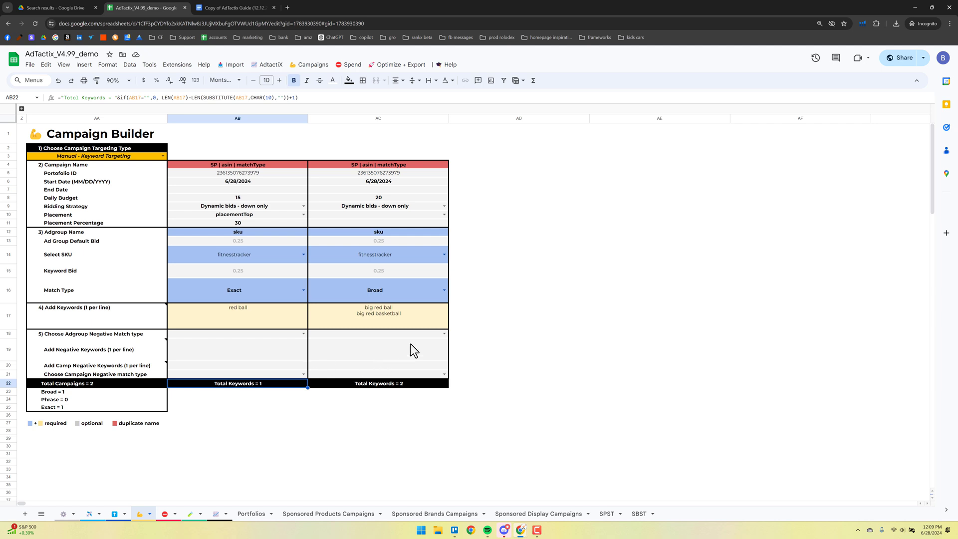
Set the Broad ad group's negative match type to negativeExact and add the negative keywords red ball and red ball with stiching
{"action": "left_click", "coordinate": [445, 334]}
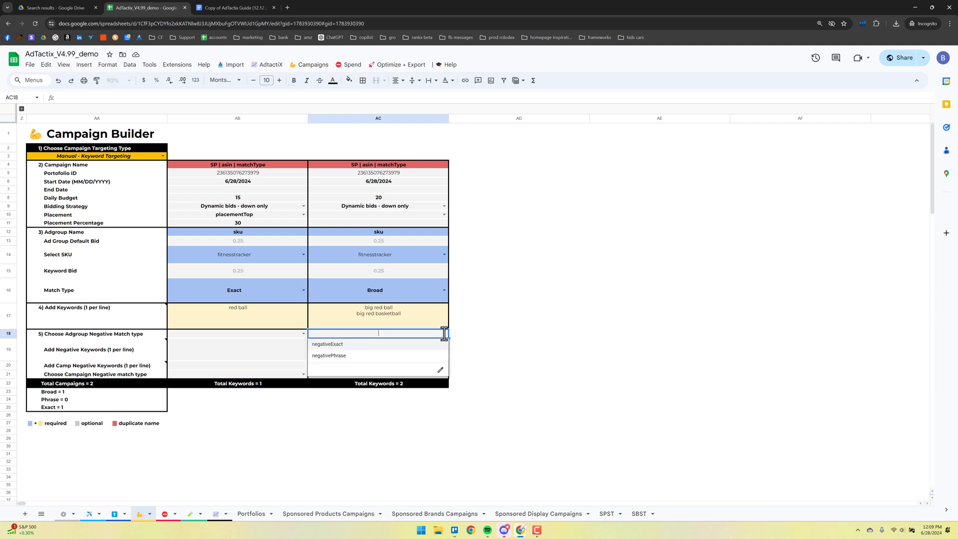
{"action": "left_click", "coordinate": [342, 346]}
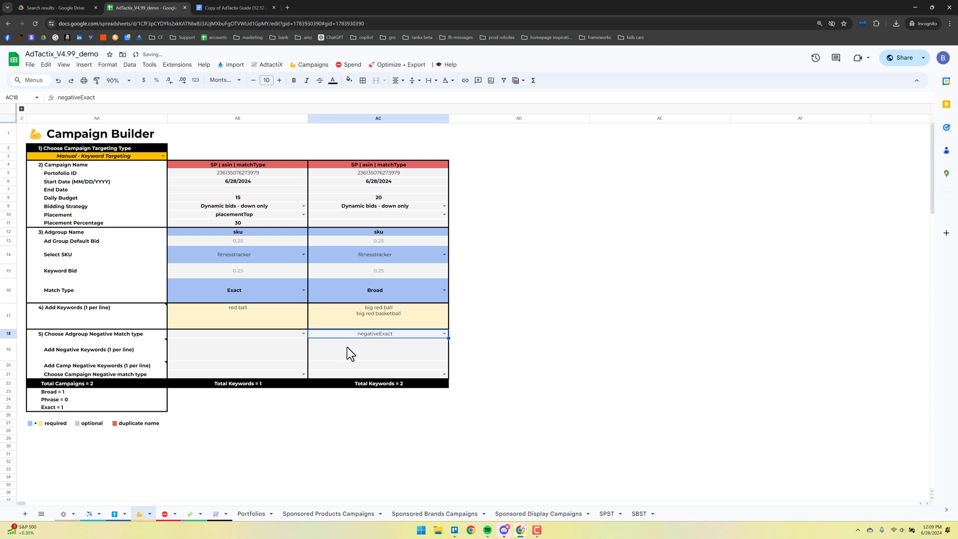
{"action": "double_click", "coordinate": [383, 348]}
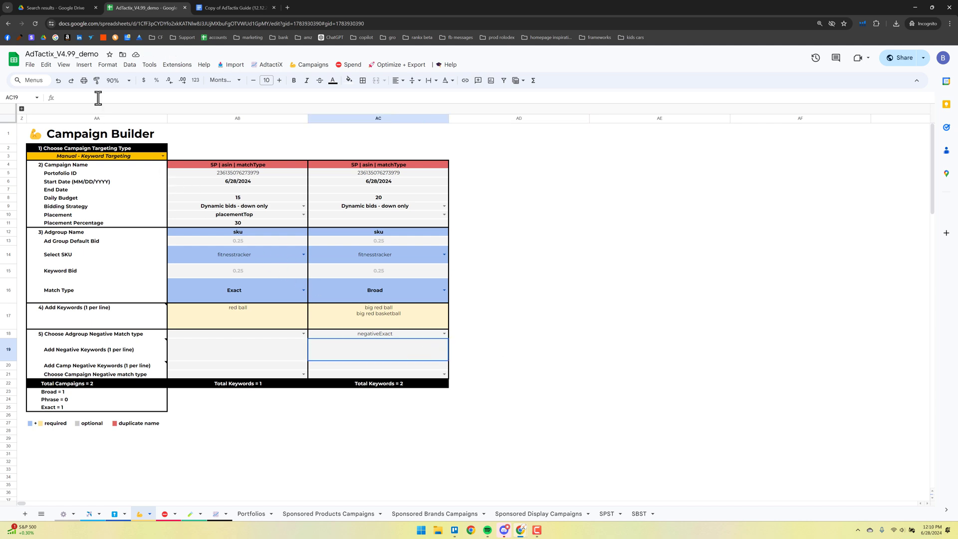
{"action": "type", "text": "red ball"}
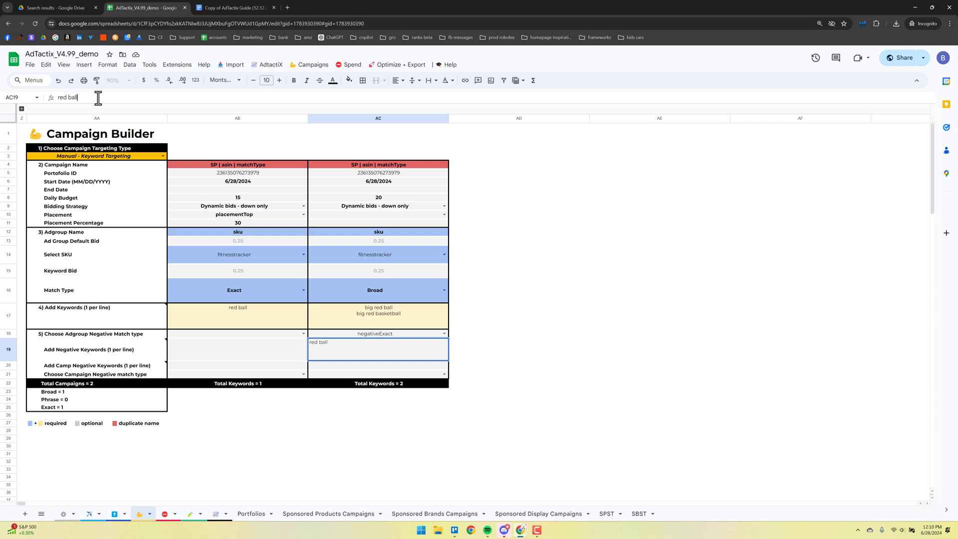
{"action": "key", "text": "Return"}
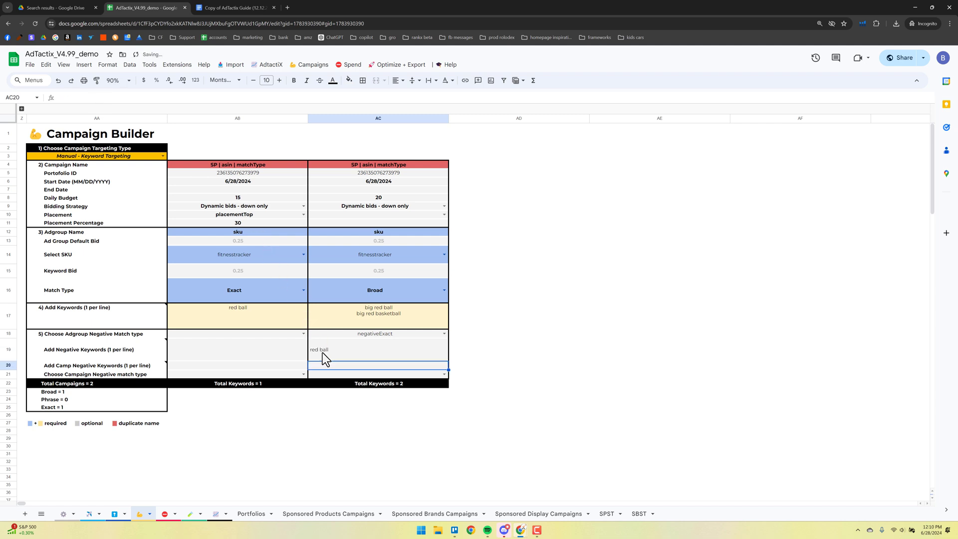
{"action": "left_click", "coordinate": [373, 335]}
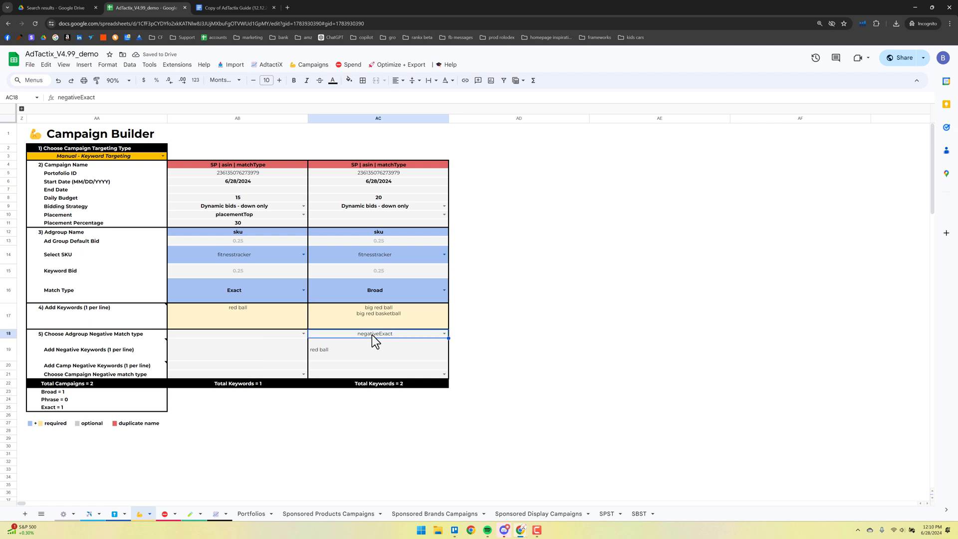
{"action": "double_click", "coordinate": [353, 345]}
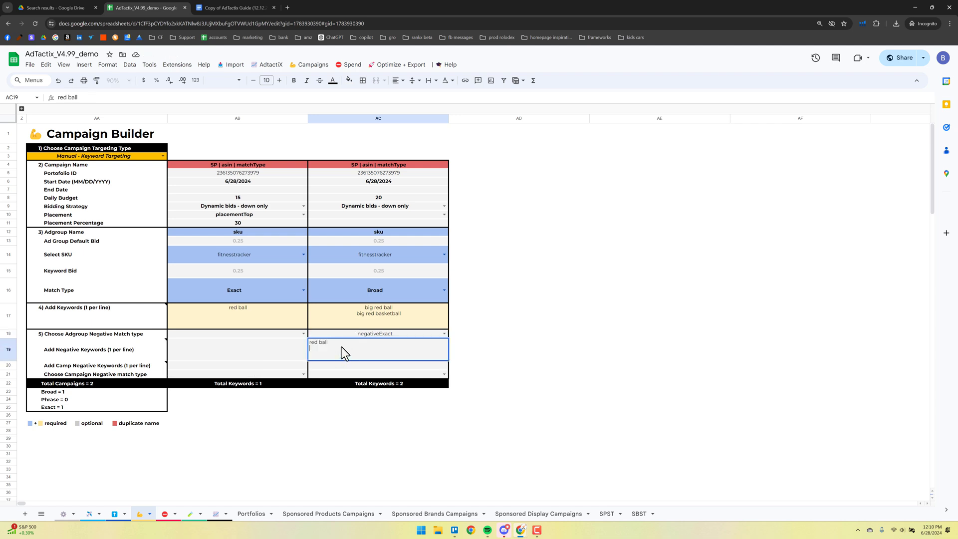
{"action": "type", "text": "red ball with stiching"}
{"action": "key", "text": "Return"}
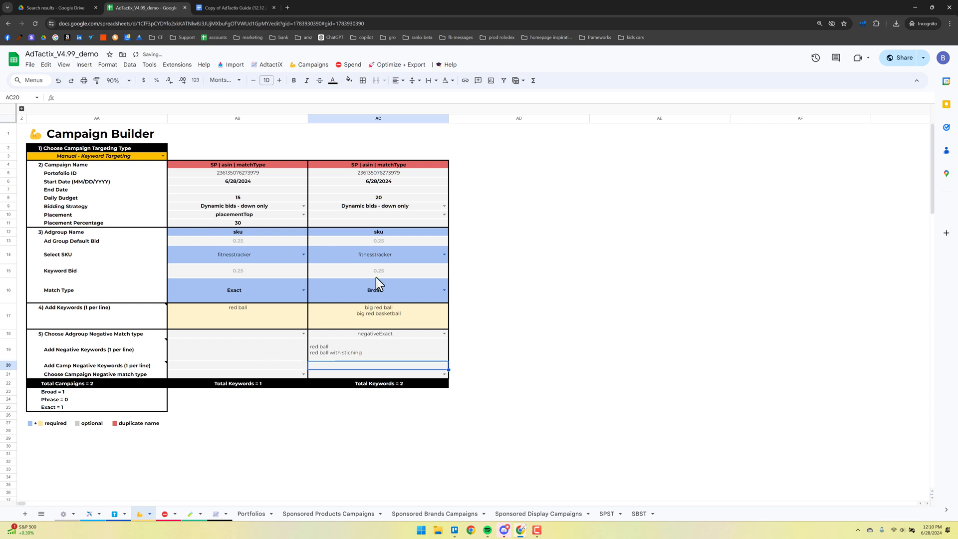
Update the custom names so both campaigns and their ad groups follow the naming scheme from the settings
{"action": "left_click", "coordinate": [311, 65]}
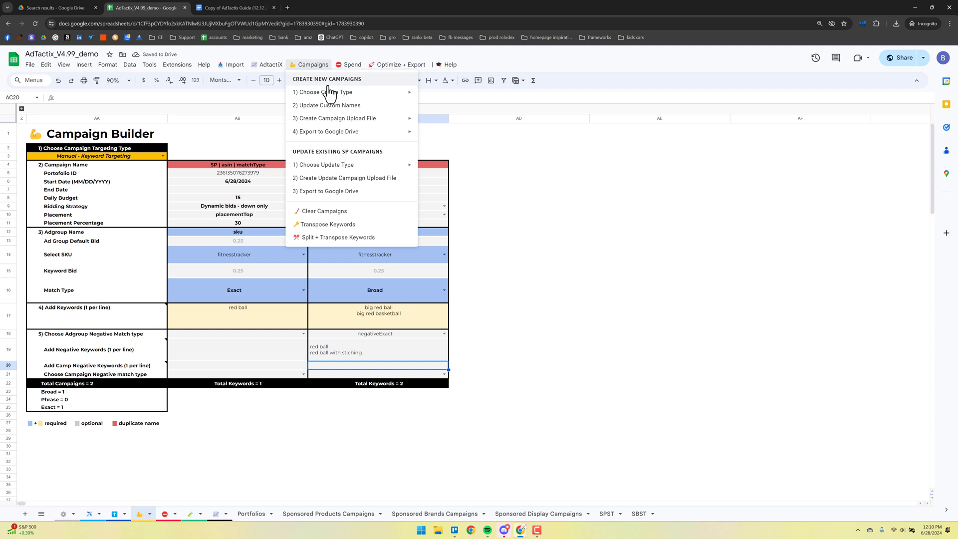
{"action": "left_click", "coordinate": [312, 106]}
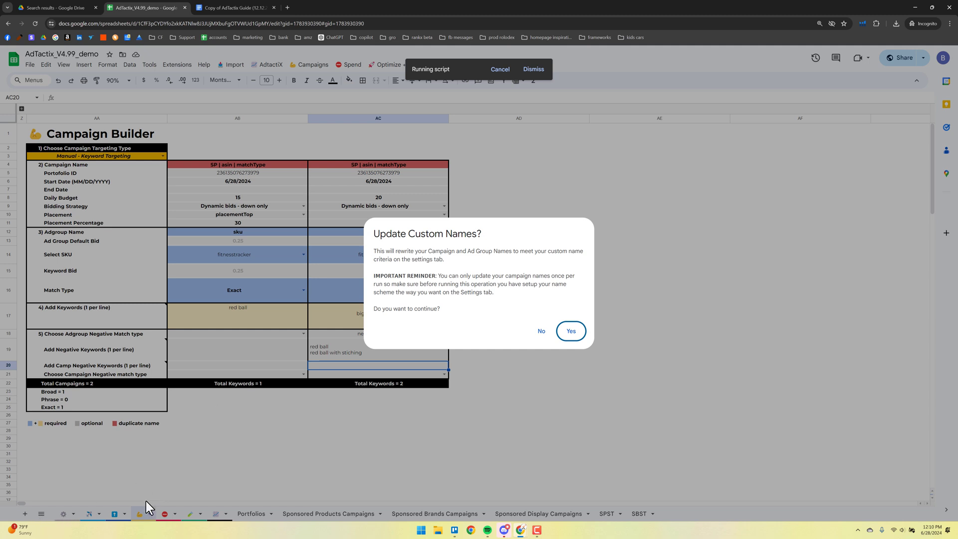
{"action": "left_click", "coordinate": [571, 332]}
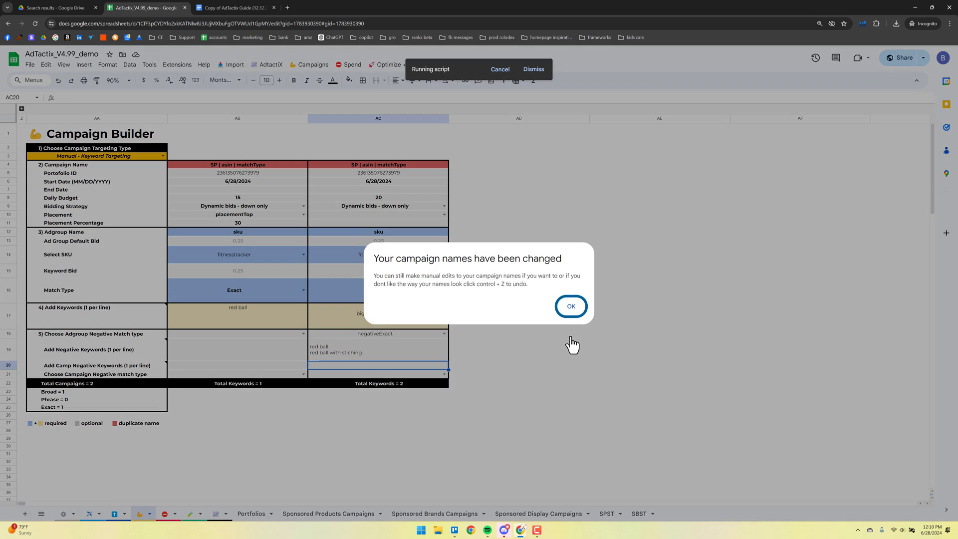
{"action": "left_click_drag", "start_coordinate": [476, 284], "coordinate": [506, 290]}
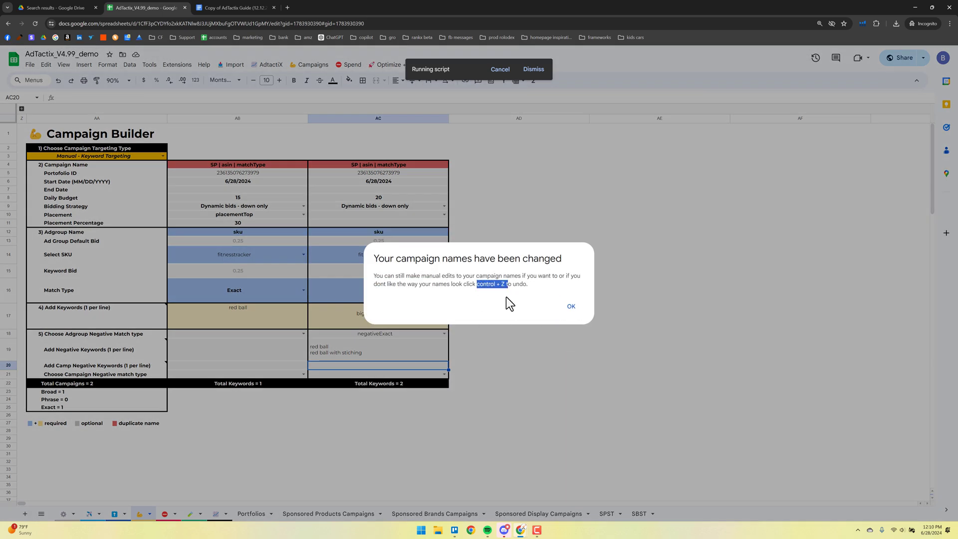
{"action": "left_click", "coordinate": [571, 307]}
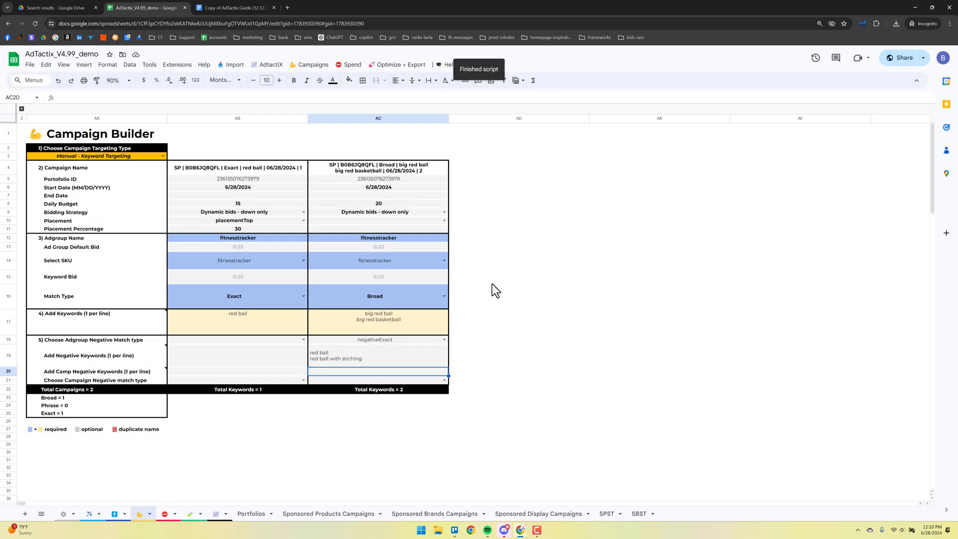
Undo and redo the custom name update, and compare both campaign names with their keywords
{"action": "key", "text": "ctrl+z"}
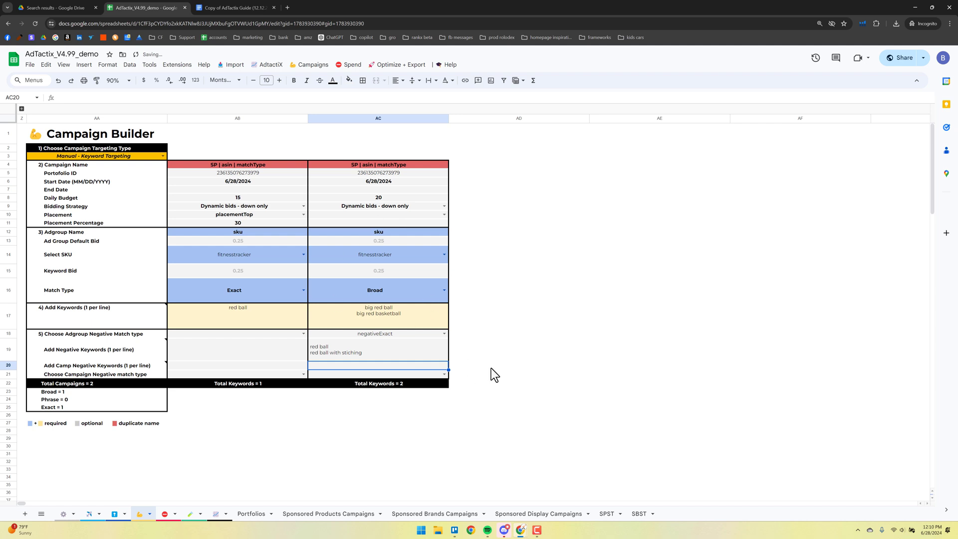
{"action": "key", "text": "ctrl+y"}
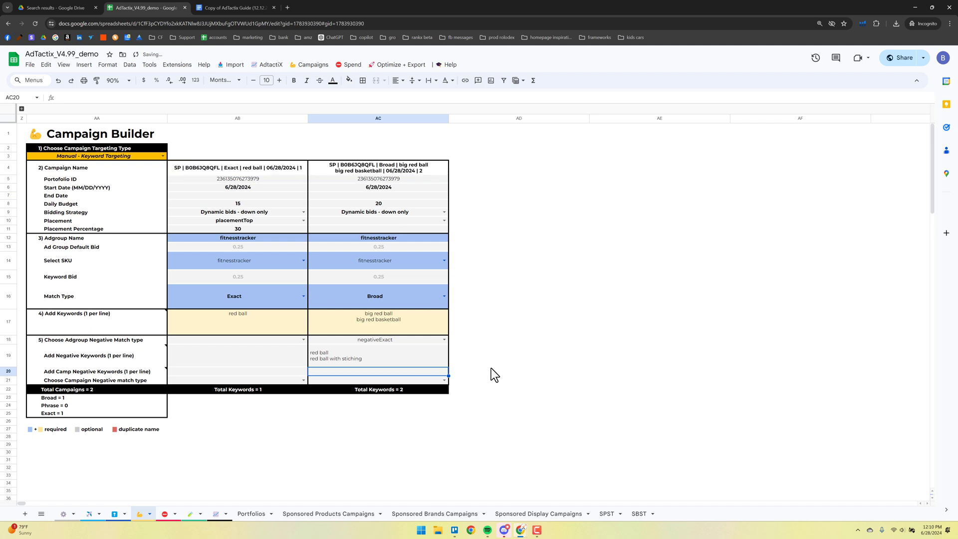
{"action": "left_click", "coordinate": [269, 173]}
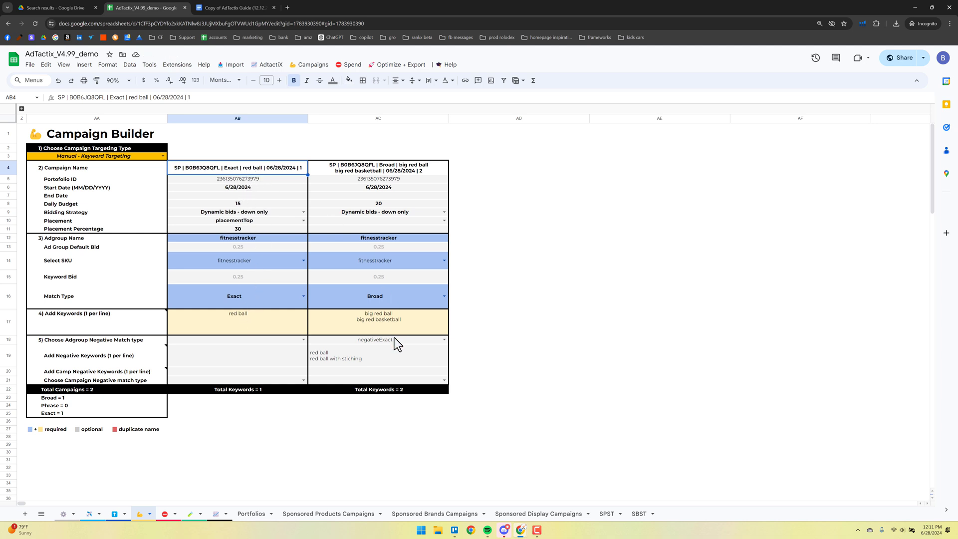
{"action": "left_click", "coordinate": [376, 314]}
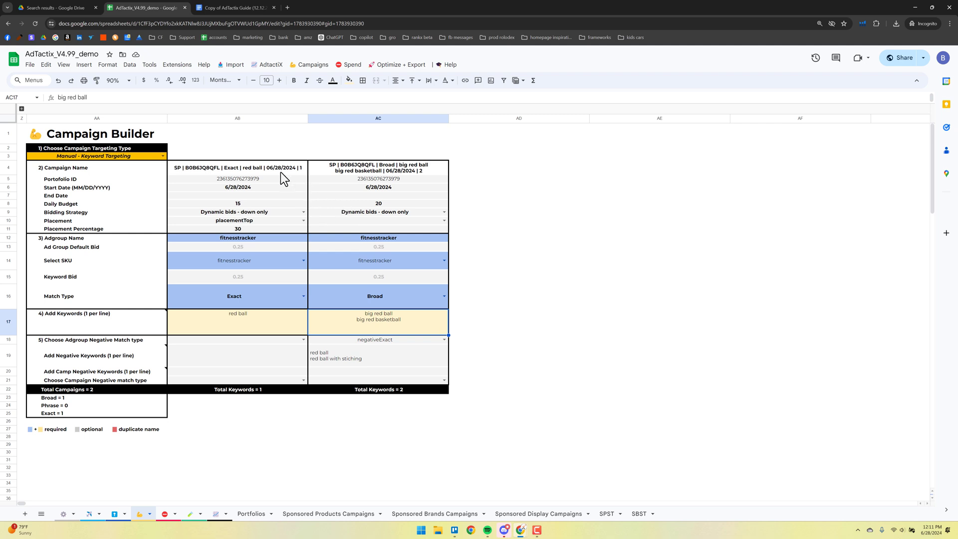
{"action": "left_click", "coordinate": [373, 175]}
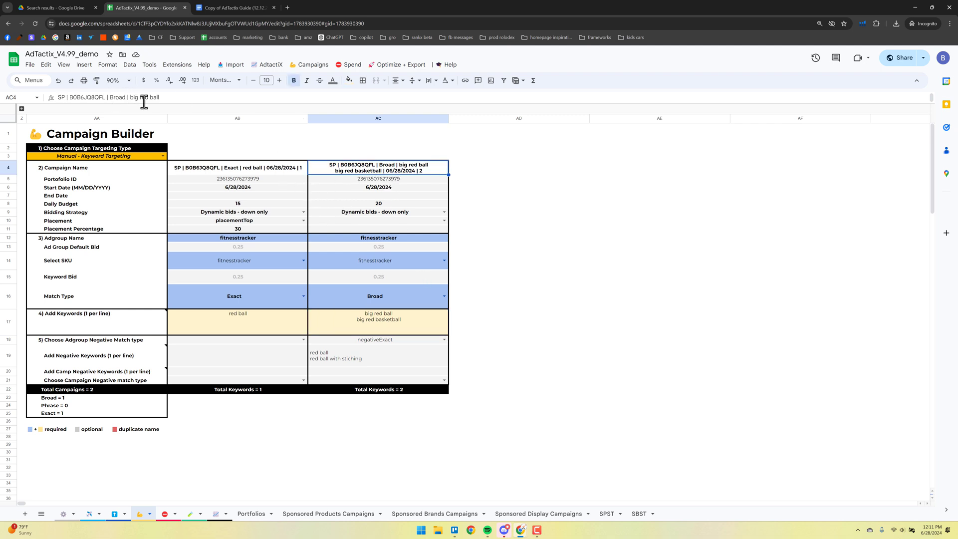
Remove the keywords and extra delimiter from the Broad campaign's name, leaving SP | B0B6JQ8QFL | Broad | 06/28/2024 | 2
{"action": "left_click_drag", "start_coordinate": [150, 103], "coordinate": [103, 107]}
{"action": "key", "text": "BackSpace"}
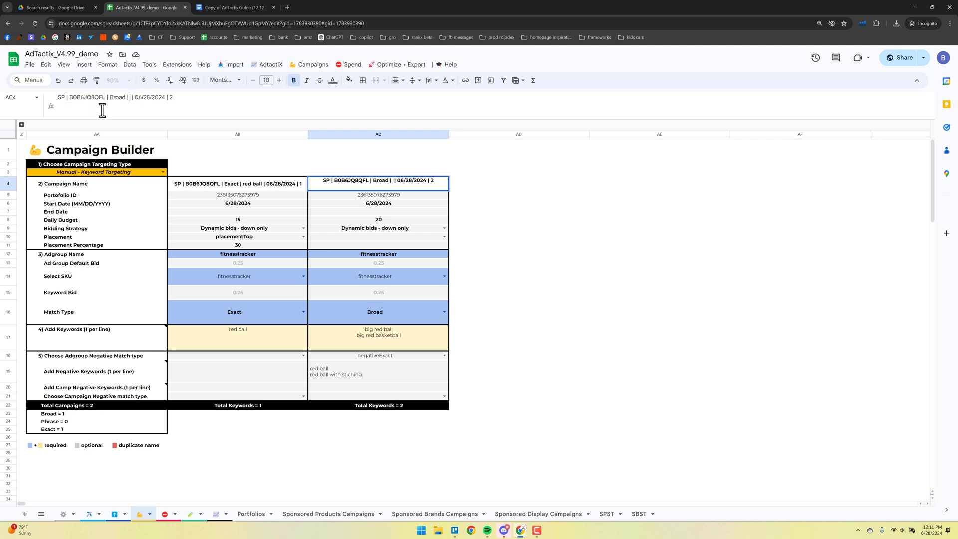
{"action": "key", "text": "BackSpace"}
{"action": "key", "text": "BackSpace"}
{"action": "key", "text": "BackSpace"}
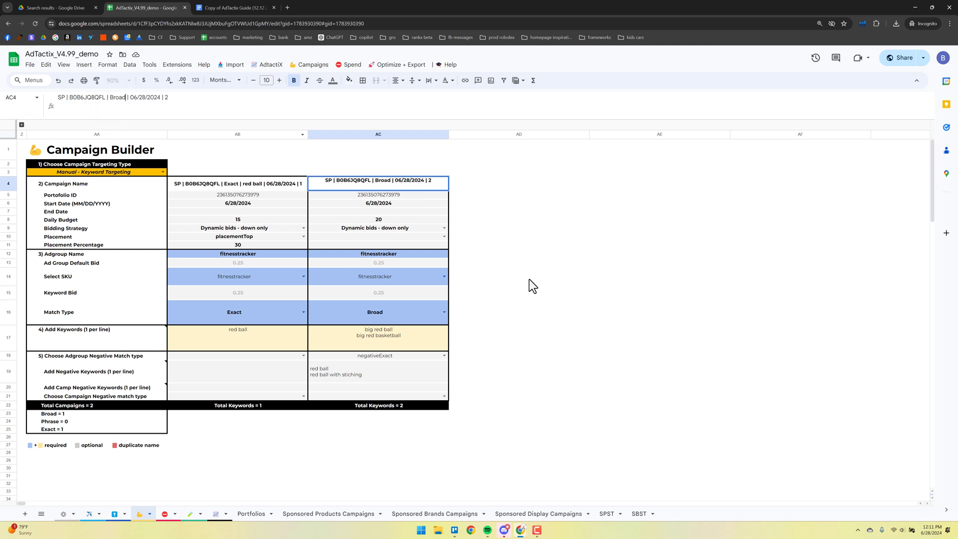
{"action": "left_click", "coordinate": [529, 278]}
Compare both campaign names and ad group names, and check the ad group SKU order in the Campaign Builder Naming Tool settings
{"action": "left_click", "coordinate": [353, 182]}
{"action": "left_click", "coordinate": [290, 182]}
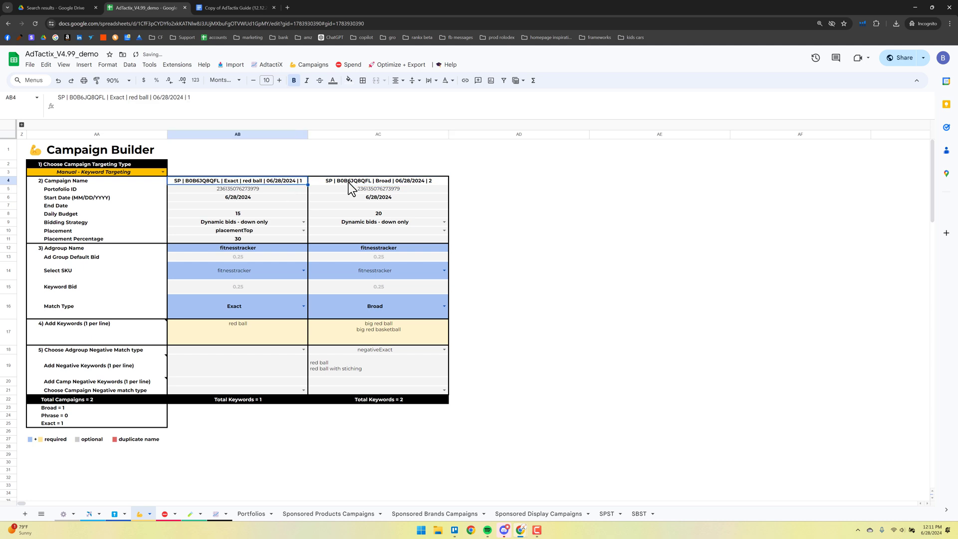
{"action": "left_click", "coordinate": [349, 183]}
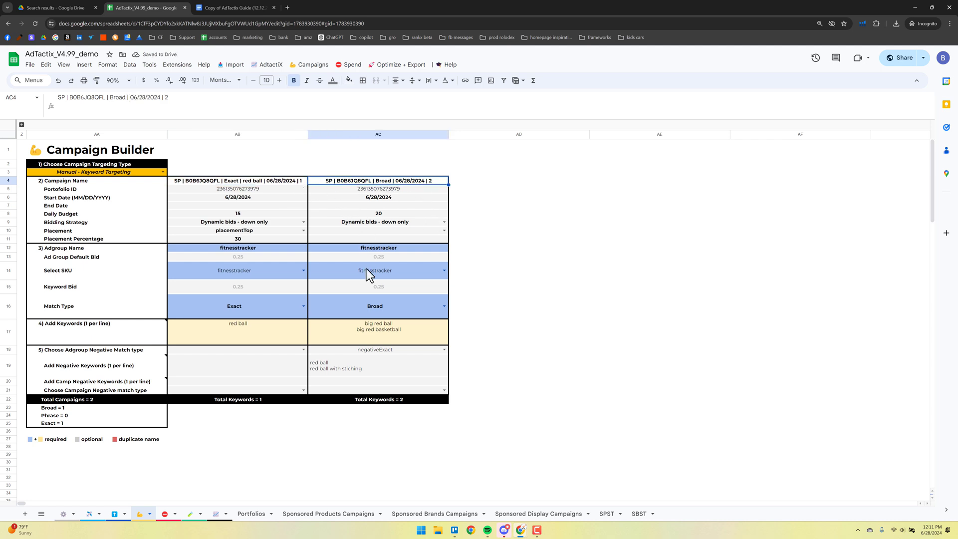
{"action": "left_click", "coordinate": [247, 248]}
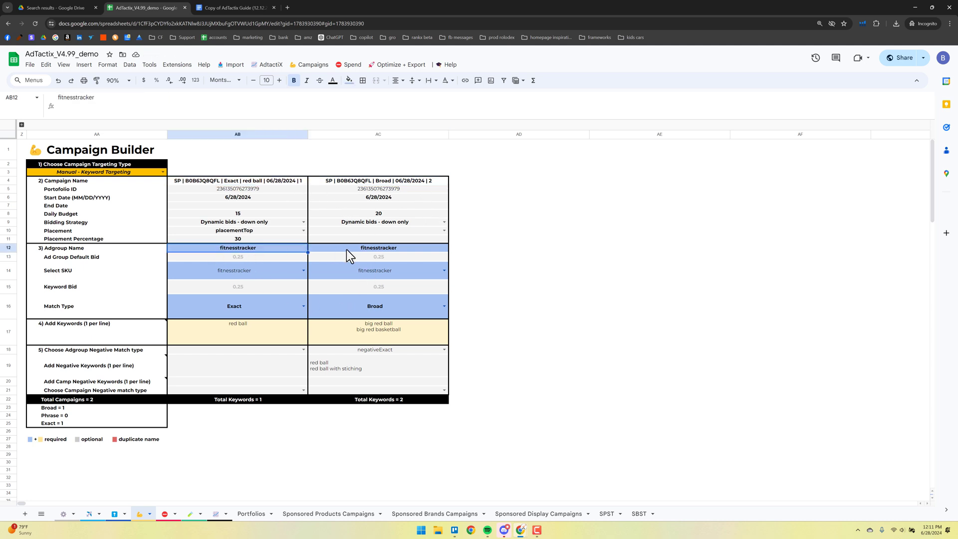
{"action": "left_click", "coordinate": [392, 250]}
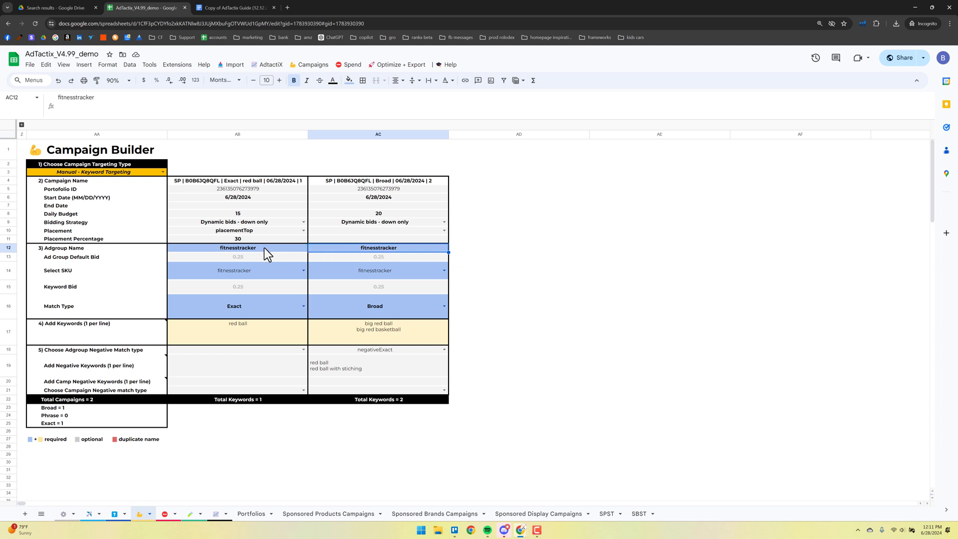
{"action": "left_click", "coordinate": [63, 514]}
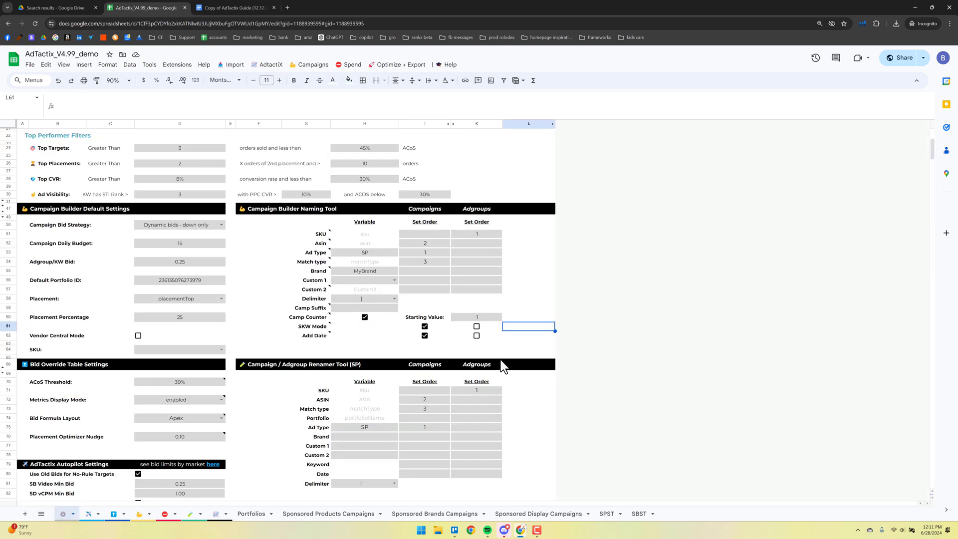
{"action": "left_click", "coordinate": [486, 386]}
{"action": "left_click", "coordinate": [481, 235]}
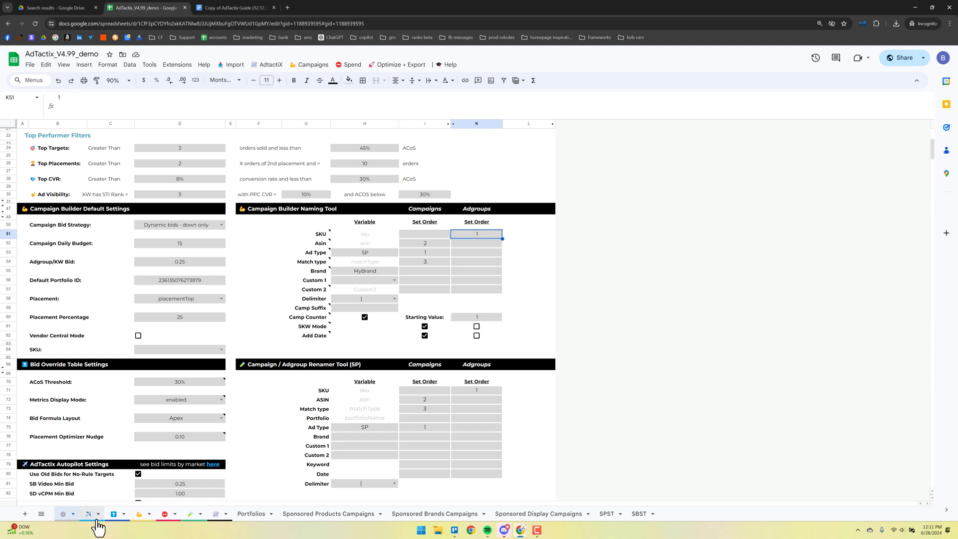
{"action": "left_click", "coordinate": [140, 514]}
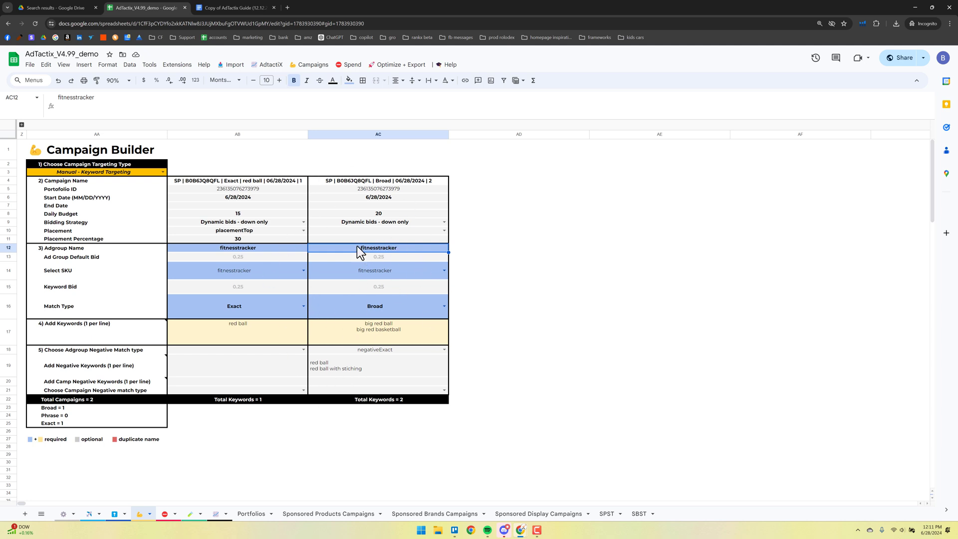
Create the Sponsored Products campaign upload file and check its negative keyword rows
{"action": "left_click", "coordinate": [314, 70]}
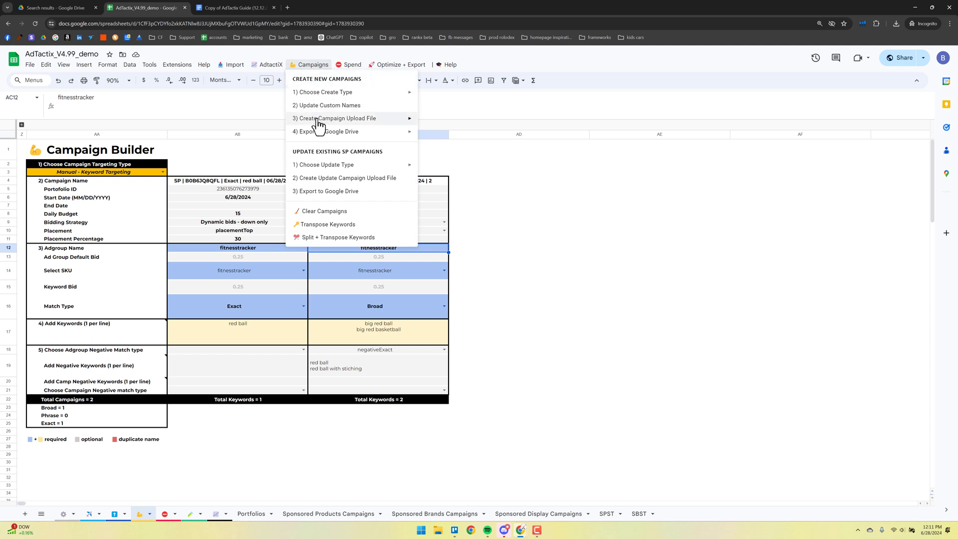
{"action": "mouse_move", "coordinate": [319, 120]}
{"action": "left_click", "coordinate": [452, 122]}
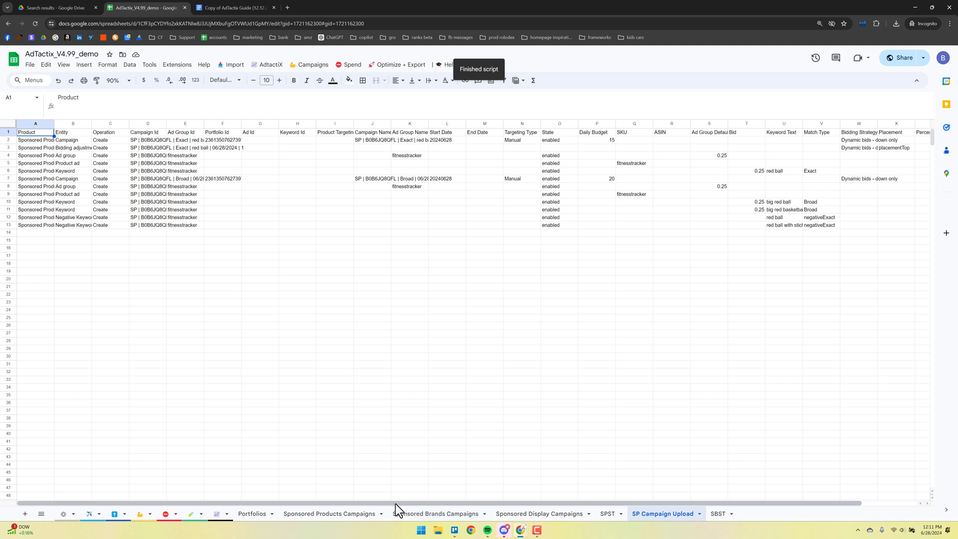
{"action": "scroll", "coordinate": [399, 504], "scroll_direction": "right", "scroll_amount": 2}
{"action": "scroll", "coordinate": [329, 495], "scroll_direction": "left", "scroll_amount": 2}
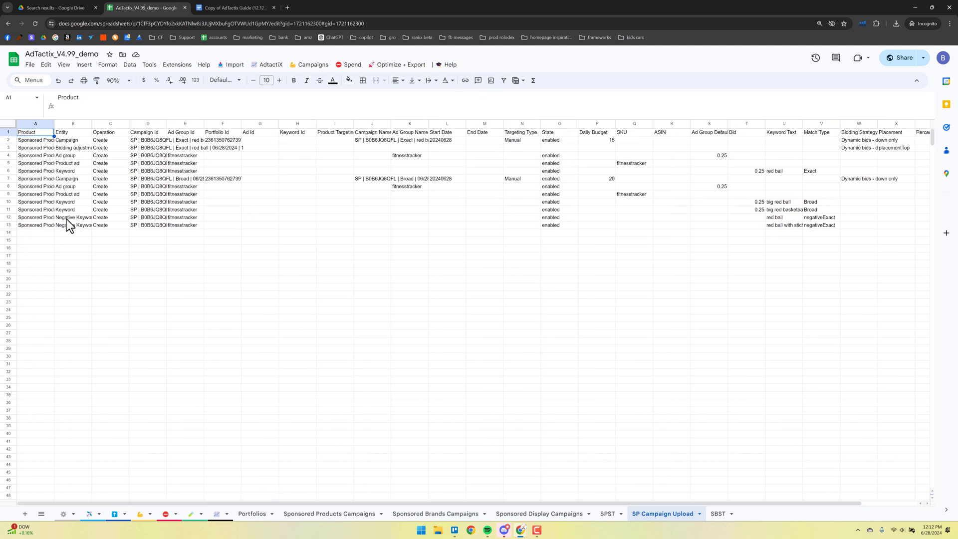
{"action": "left_click_drag", "start_coordinate": [67, 218], "coordinate": [67, 225]}
{"action": "left_click_drag", "start_coordinate": [303, 503], "coordinate": [367, 504]}
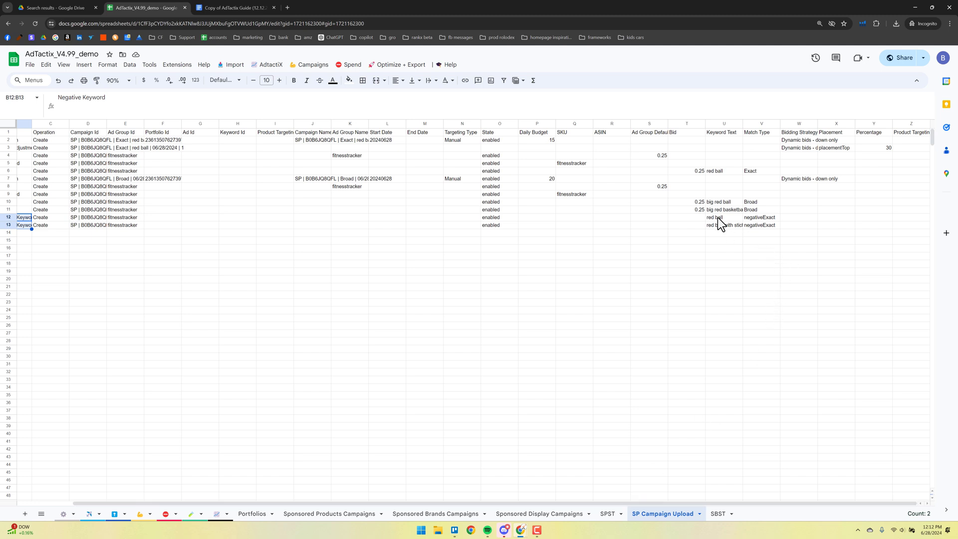
{"action": "left_click", "coordinate": [719, 219]}
{"action": "scroll", "coordinate": [810, 241], "scroll_direction": "left", "scroll_amount": 1}
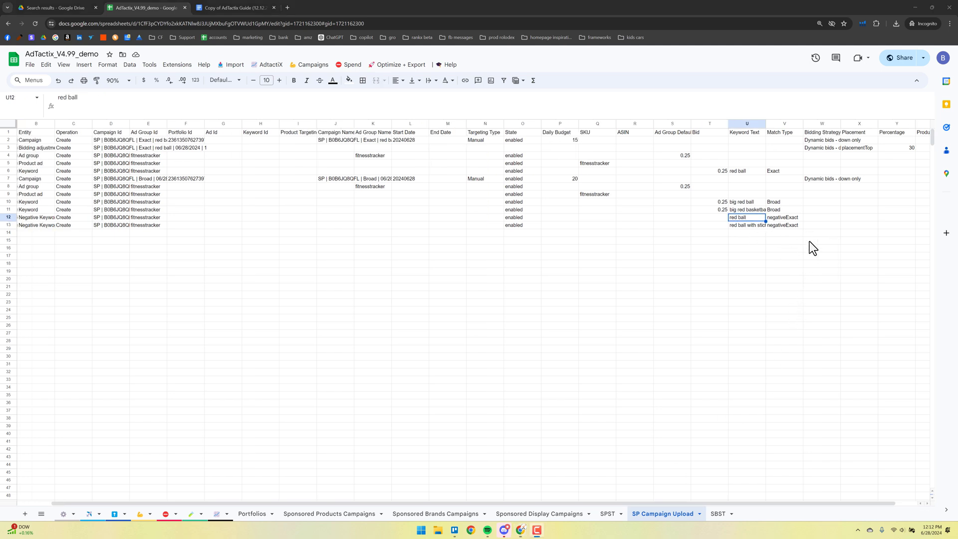
In the upload sheet, set the bid for red ball to 0.75 and for big red ball and big red basketball to 1
{"action": "left_click", "coordinate": [709, 124]}
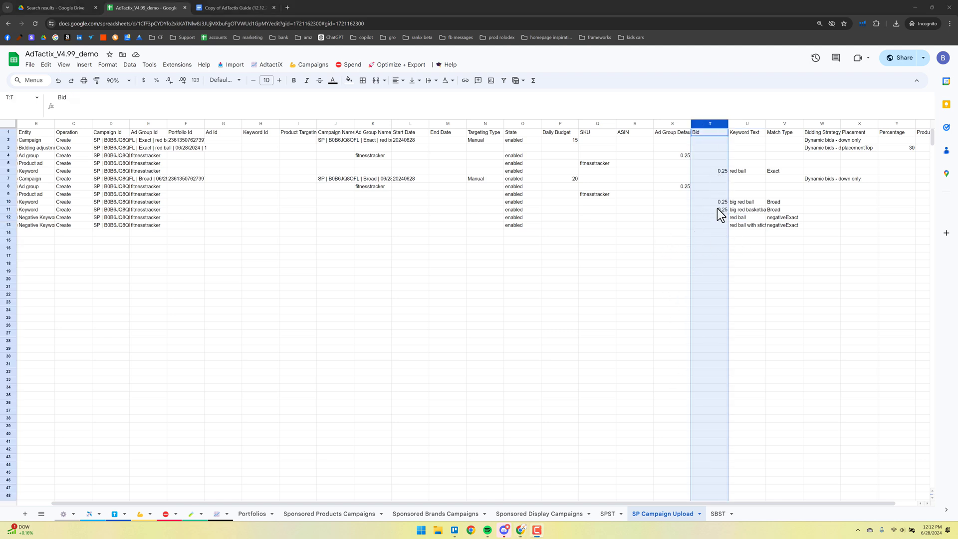
{"action": "left_click", "coordinate": [723, 172]}
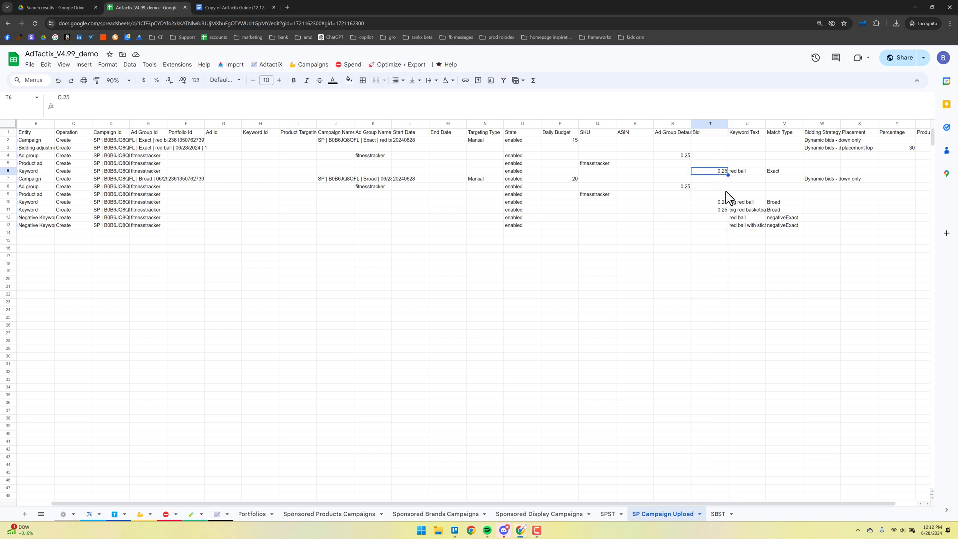
{"action": "type", "text": "0.75"}
{"action": "key", "text": "Return"}
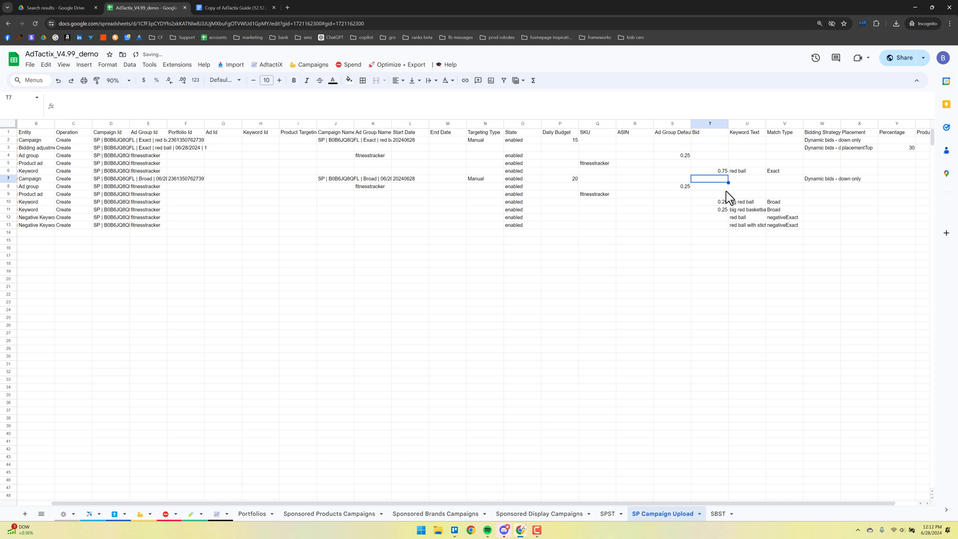
{"action": "left_click", "coordinate": [721, 202]}
{"action": "type", "text": "1"}
{"action": "key", "text": "Return"}
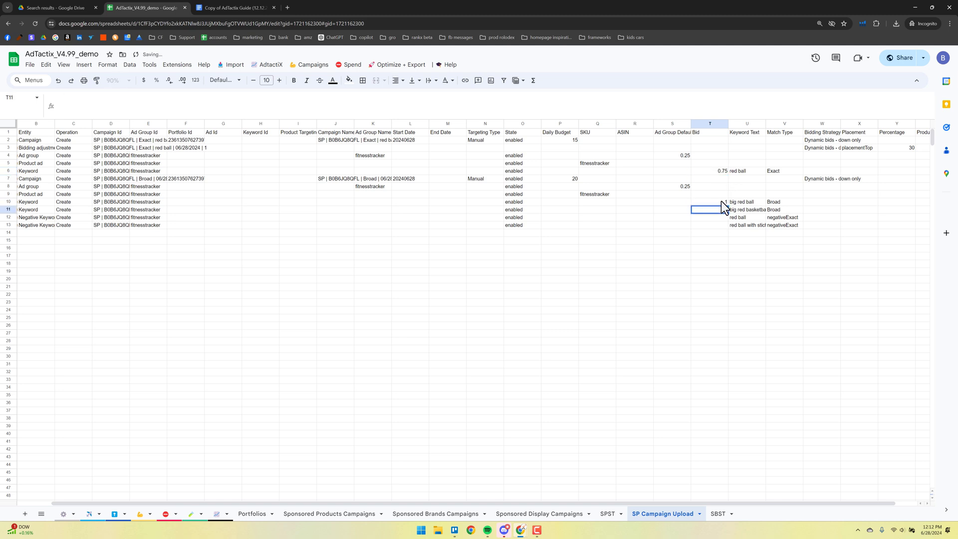
{"action": "type", "text": "1"}
{"action": "key", "text": "Return"}
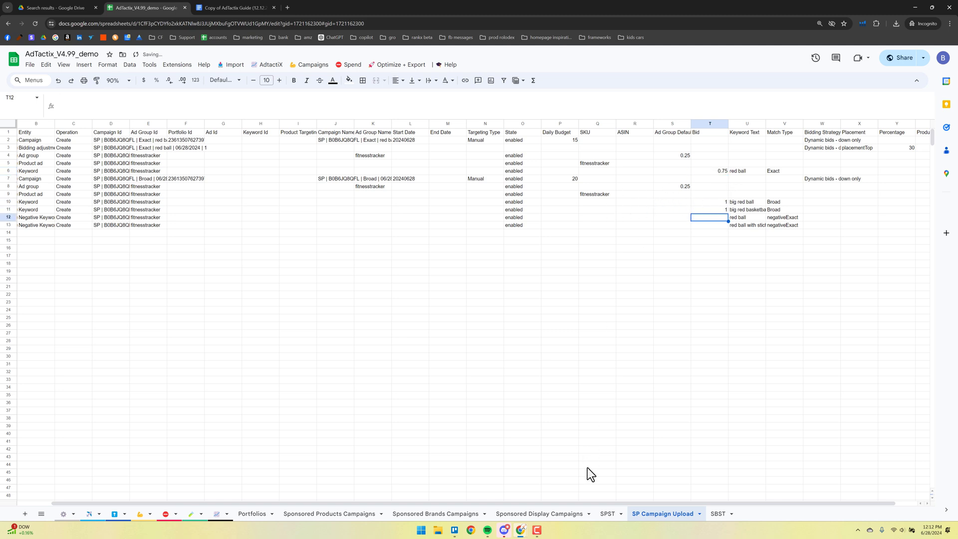
Set the Exact campaign's placementTop percentage to 25 in the upload sheet
{"action": "left_click", "coordinate": [567, 178]}
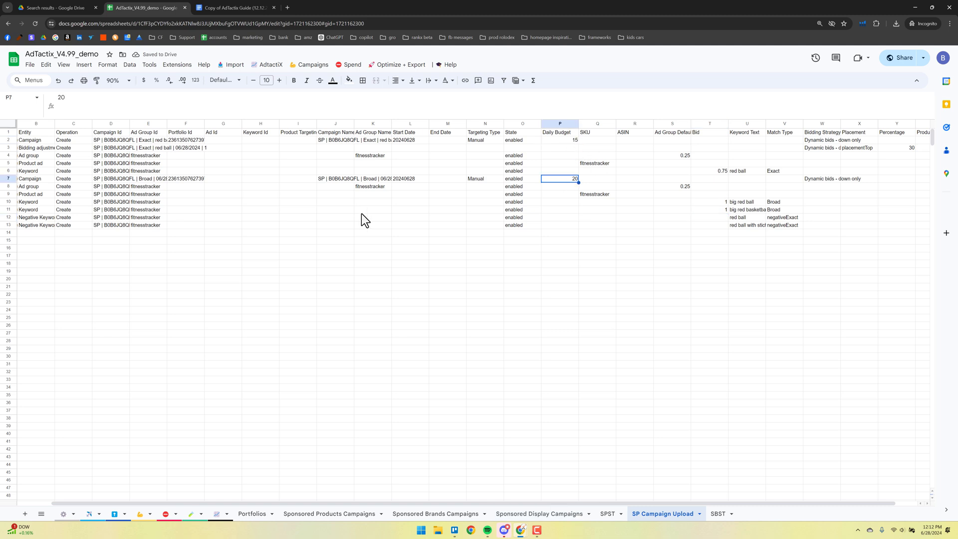
{"action": "left_click_drag", "start_coordinate": [584, 503], "coordinate": [750, 494]}
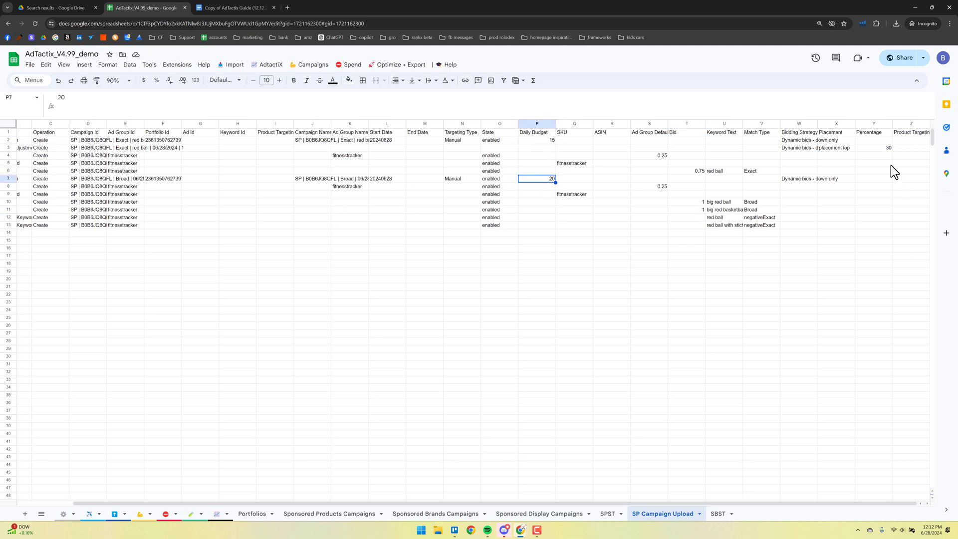
{"action": "left_click", "coordinate": [891, 148]}
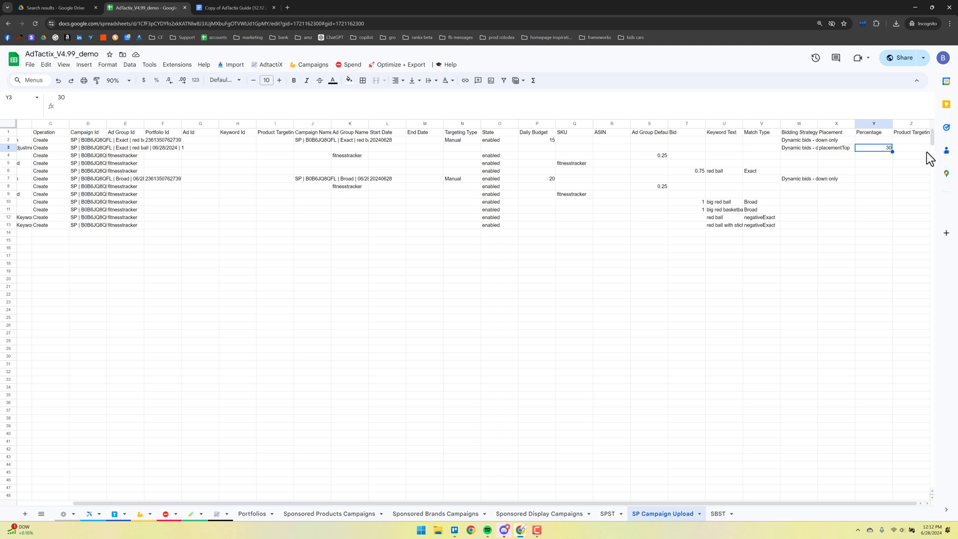
{"action": "type", "text": "25"}
{"action": "key", "text": "Return"}
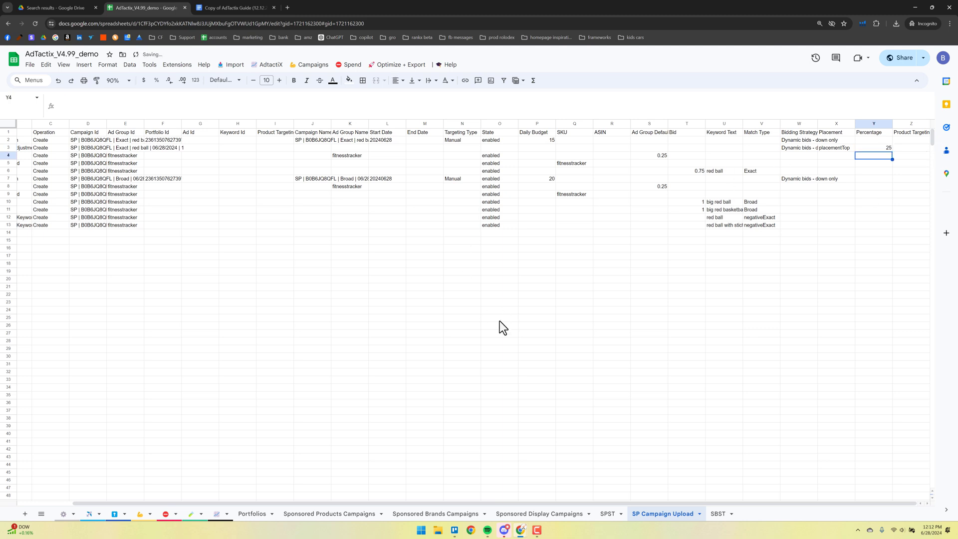
{"action": "left_click", "coordinate": [424, 333]}
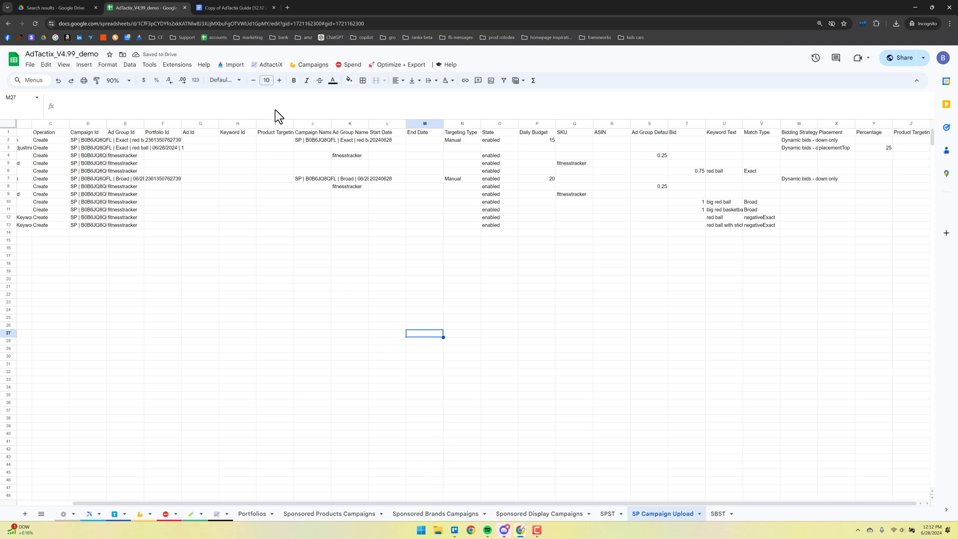
Export the Sponsored Products bulk campaign file to Google Drive and confirm the export
{"action": "left_click", "coordinate": [312, 65]}
{"action": "mouse_move", "coordinate": [321, 132]}
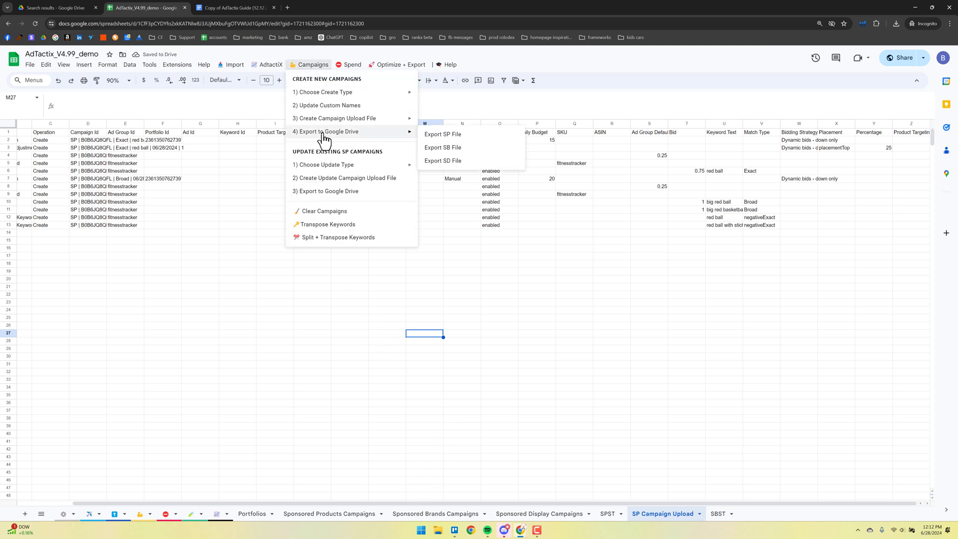
{"action": "left_click", "coordinate": [452, 134]}
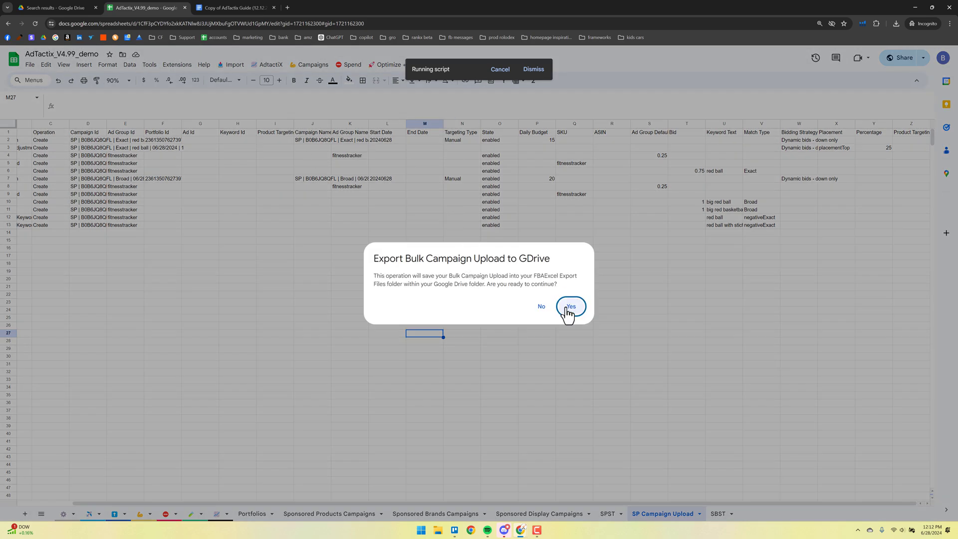
{"action": "left_click", "coordinate": [570, 307]}
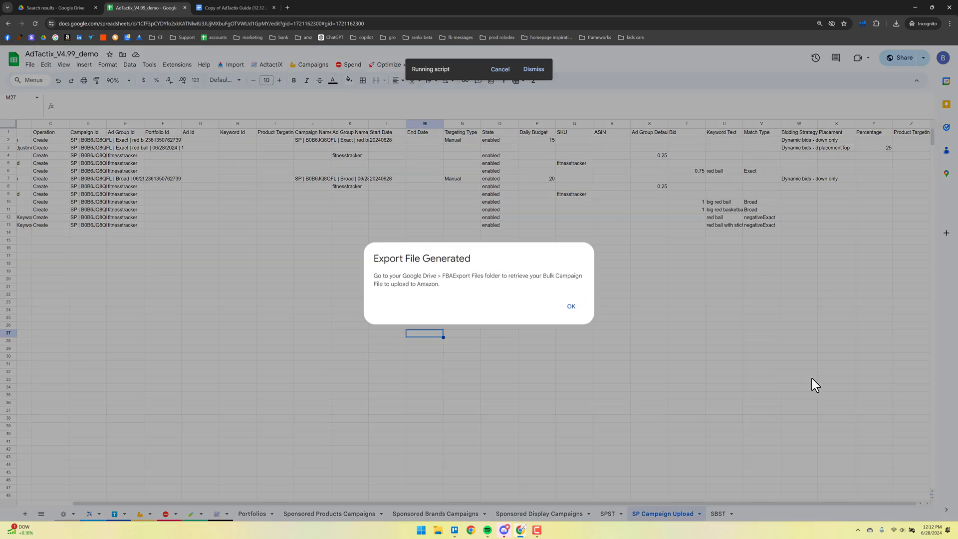
{"action": "left_click", "coordinate": [574, 306]}
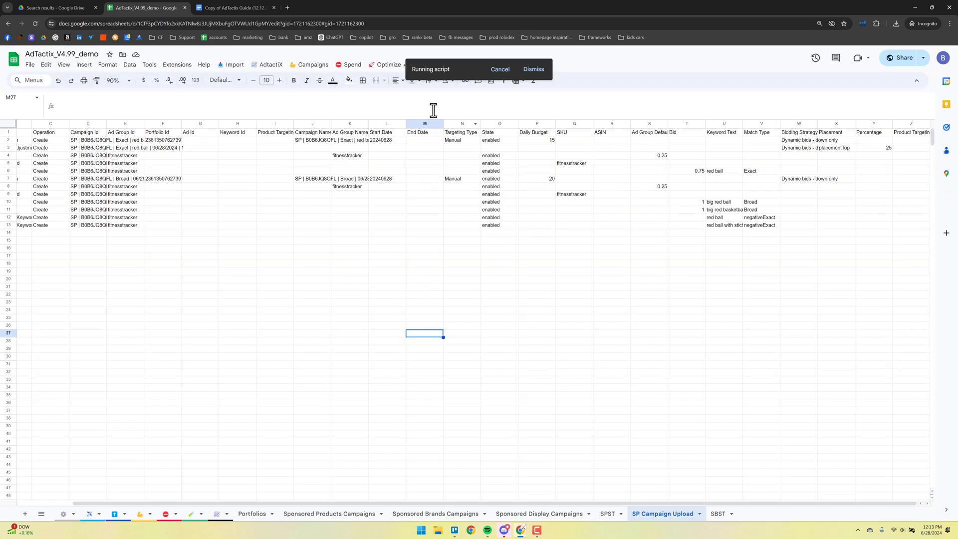
{"action": "left_click", "coordinate": [314, 66]}
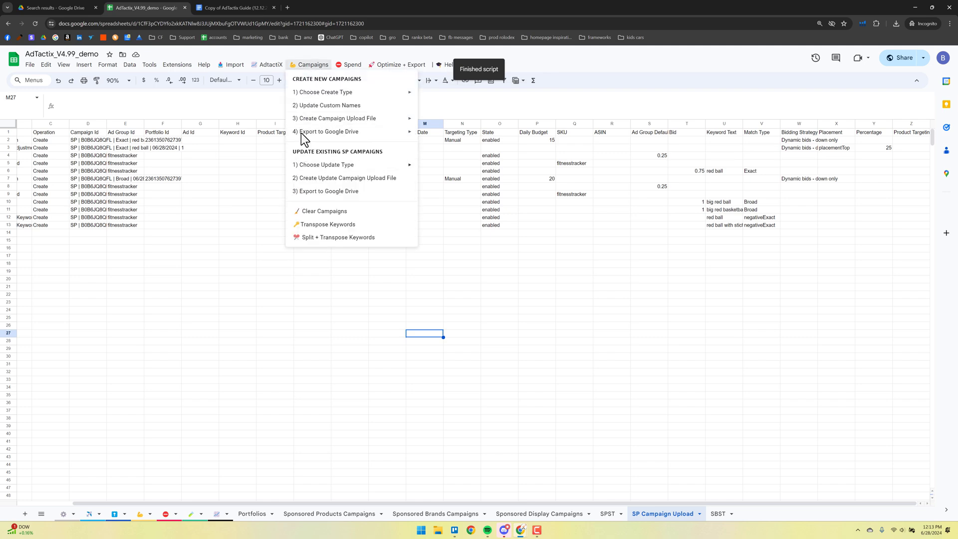
{"action": "left_click", "coordinate": [208, 420]}
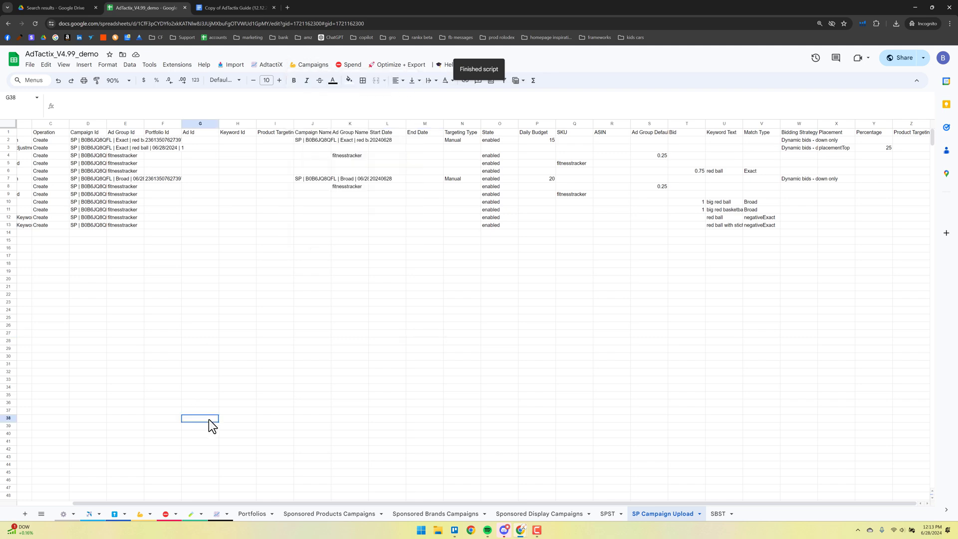
Copy the Exact and Broad keyword cells from the Campaign Builder into a new sheet starting at A2
{"action": "left_click", "coordinate": [142, 516]}
{"action": "left_click", "coordinate": [313, 66]}
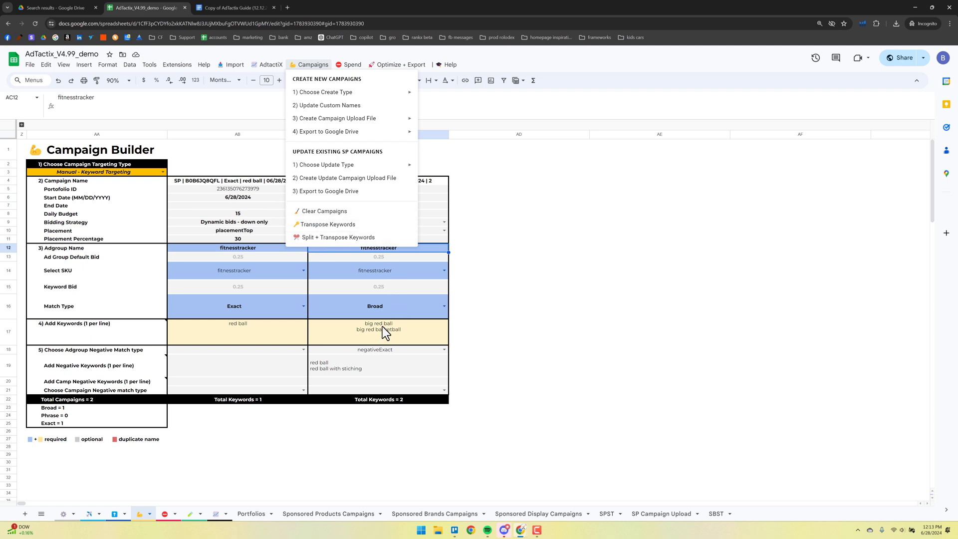
{"action": "left_click_drag", "start_coordinate": [277, 334], "coordinate": [393, 331]}
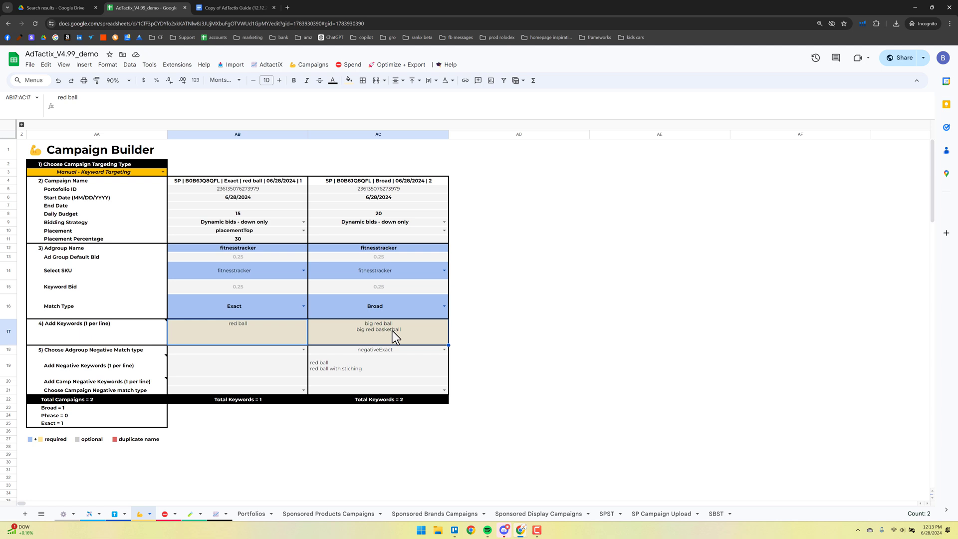
{"action": "key", "text": "ctrl+c"}
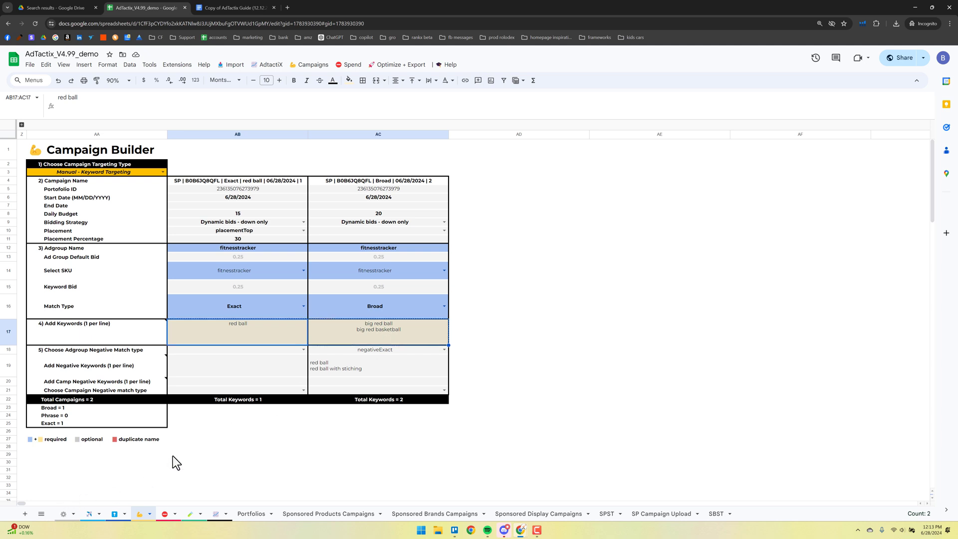
{"action": "left_click", "coordinate": [25, 514]}
{"action": "left_click", "coordinate": [40, 143]}
{"action": "key", "text": "ctrl+v"}
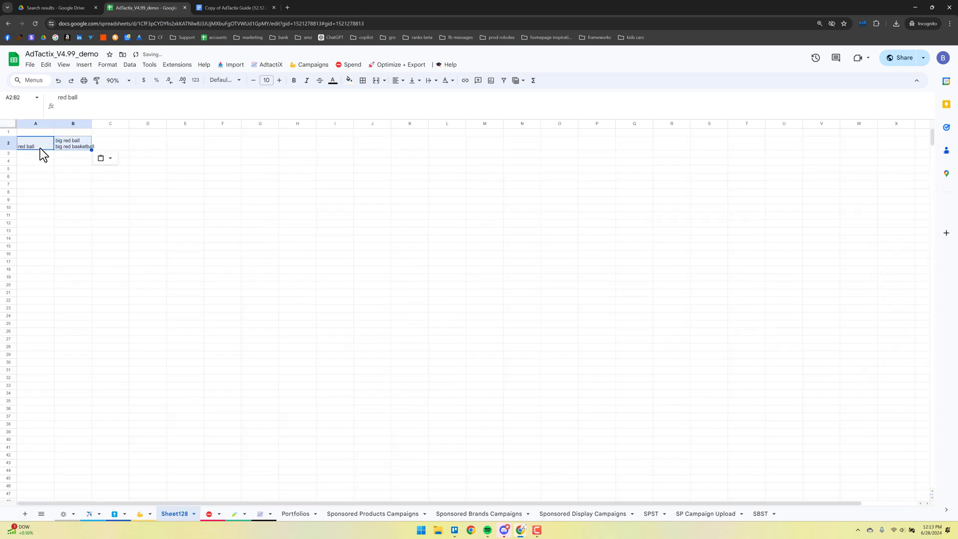
{"action": "left_click", "coordinate": [71, 142]}
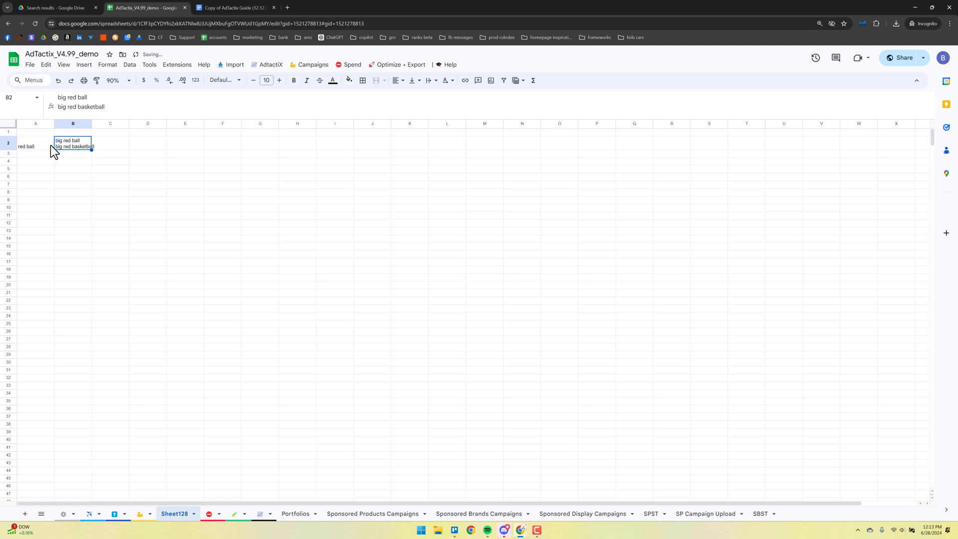
Add the keywords bid red ball in A3 and big red basketball in A4 of the new sheet
{"action": "left_click", "coordinate": [37, 143]}
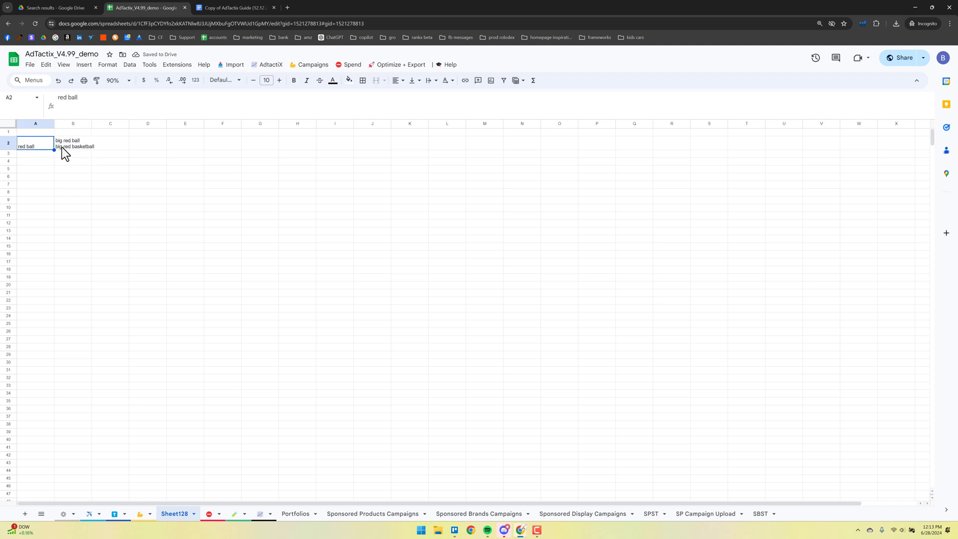
{"action": "left_click", "coordinate": [41, 153]}
{"action": "type", "text": "bid r"}
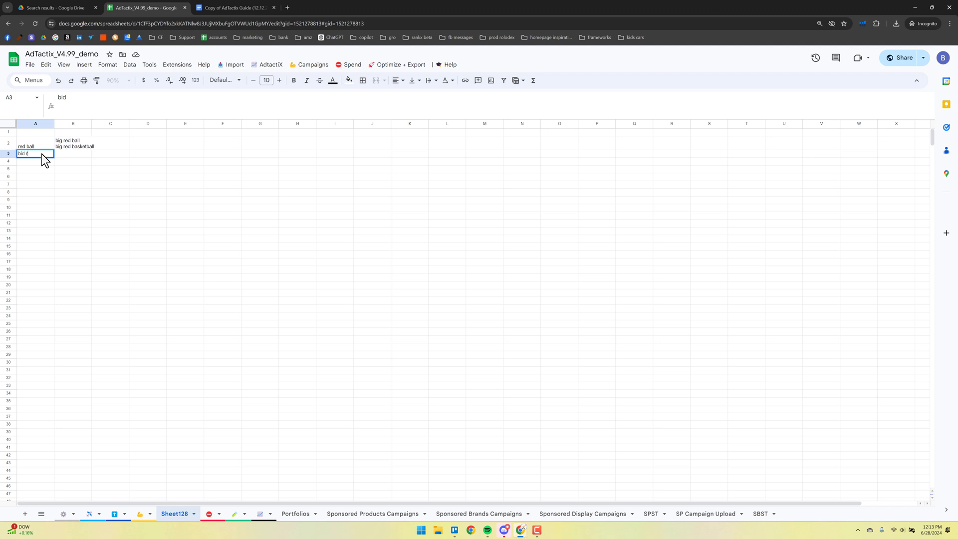
{"action": "type", "text": "ed ball"}
{"action": "key", "text": "Return"}
{"action": "type", "text": "big"}
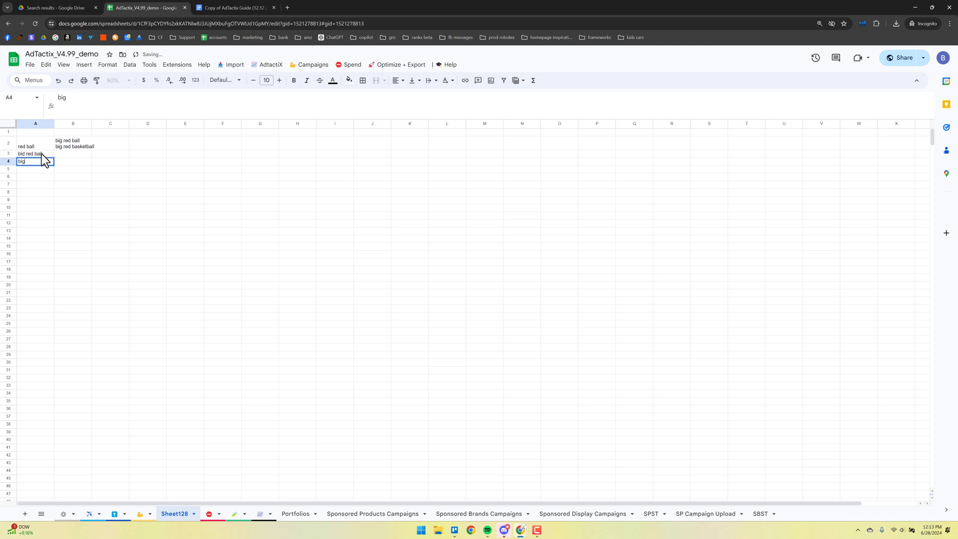
{"action": "type", "text": " red basketball"}
{"action": "key", "text": "Return"}
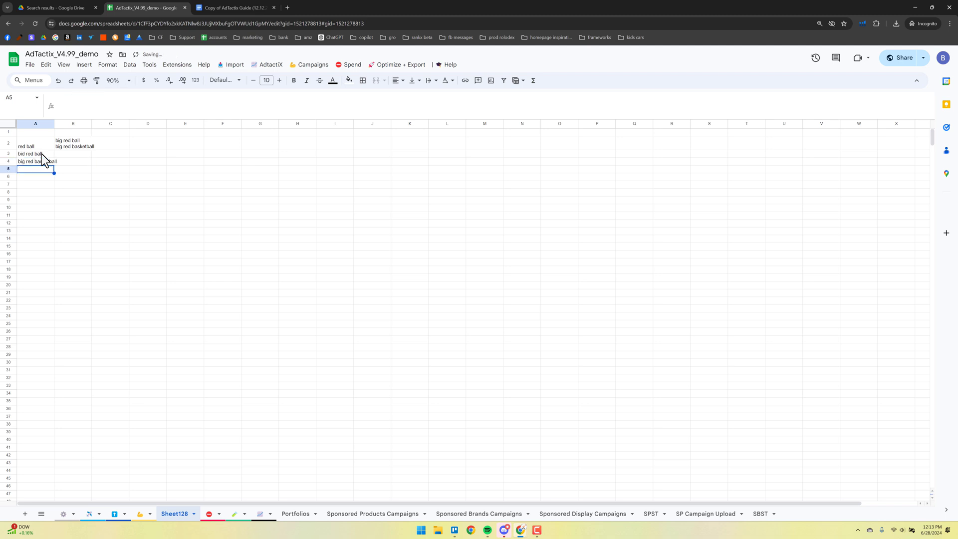
Clear the Add Keywords cells of both the Exact and Broad campaigns in the Campaign Builder
{"action": "left_click_drag", "start_coordinate": [30, 148], "coordinate": [33, 162]}
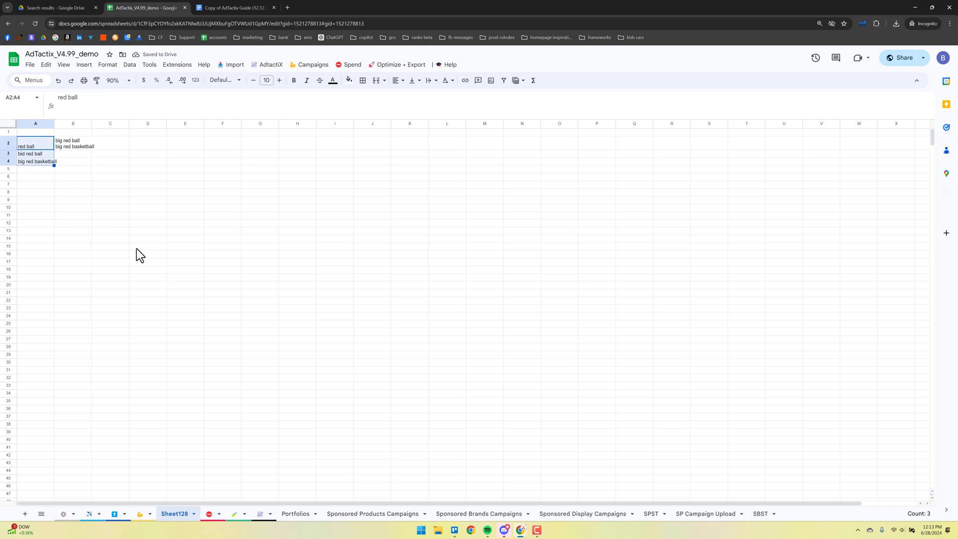
{"action": "key", "text": "ctrl+c"}
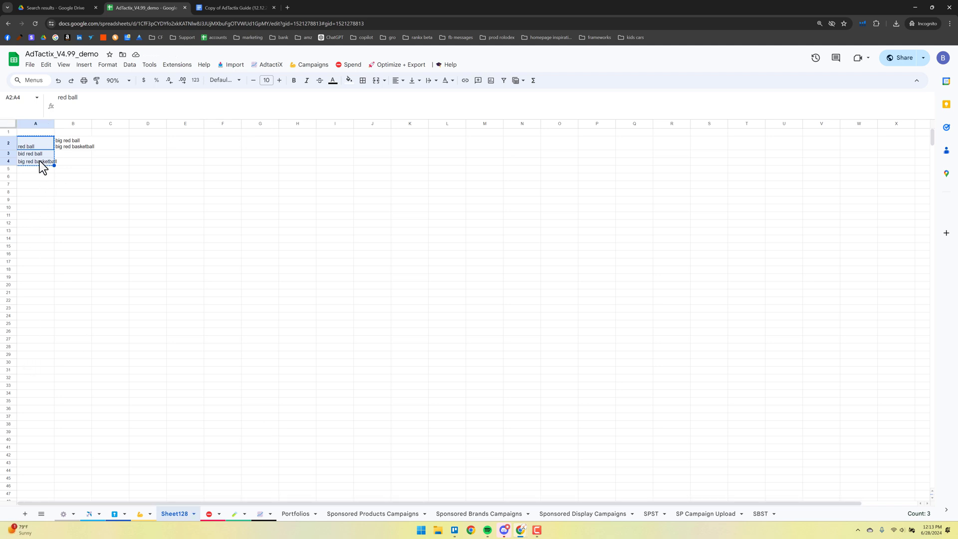
{"action": "left_click", "coordinate": [140, 514]}
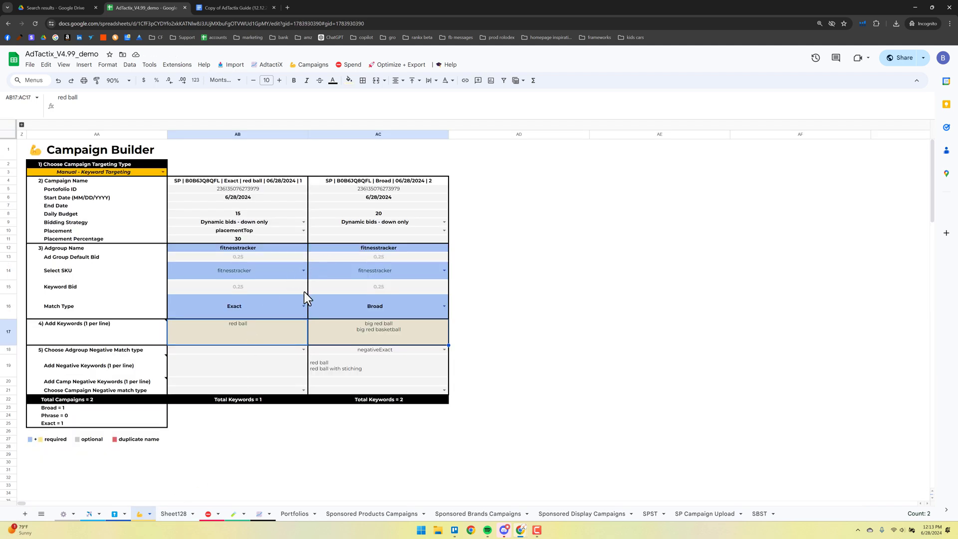
{"action": "left_click", "coordinate": [385, 334]}
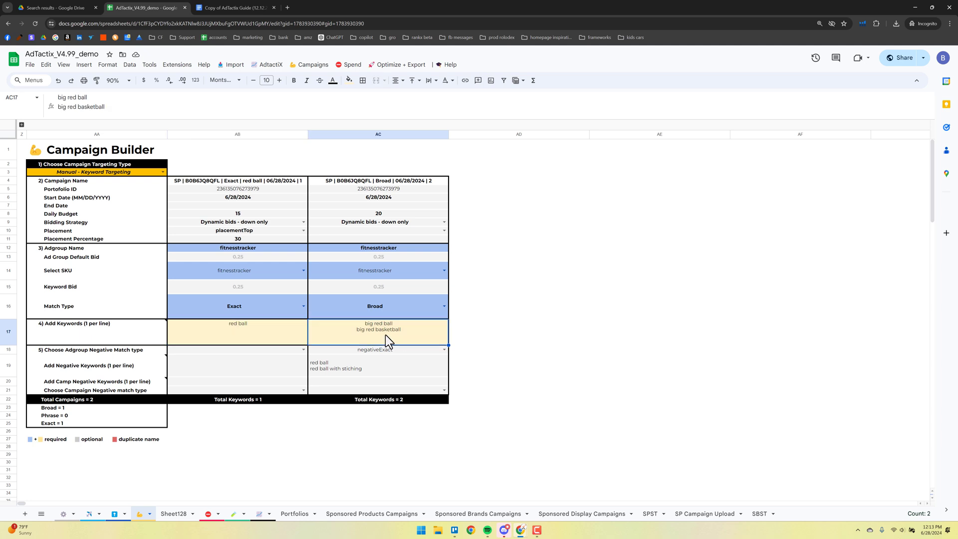
{"action": "left_click", "coordinate": [299, 331], "text": "shift"}
{"action": "key", "text": "Delete"}
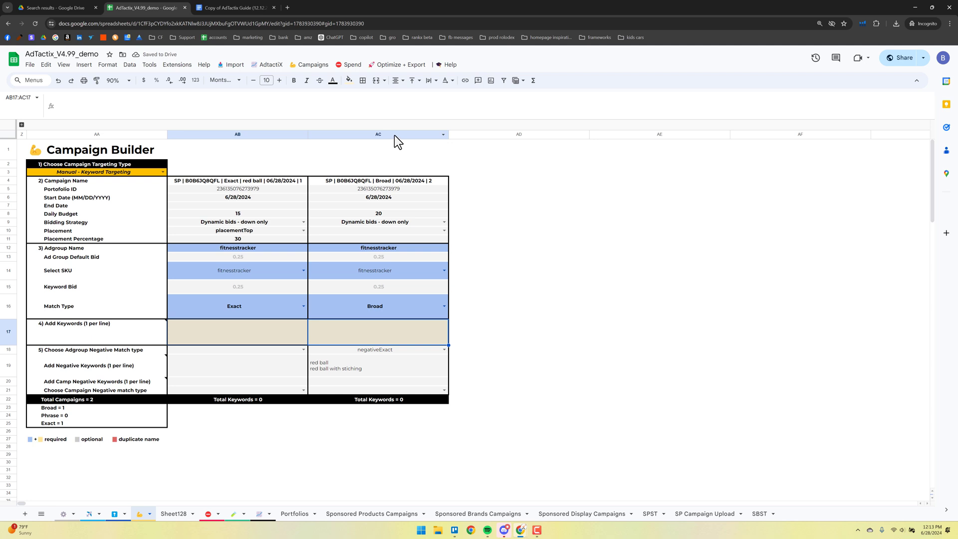
Copy the keywords in A2:A3 of Sheet128 into the Exact campaign's Add Keywords cell, one per line
{"action": "left_click", "coordinate": [173, 514]}
{"action": "left_click_drag", "start_coordinate": [38, 146], "coordinate": [35, 154]}
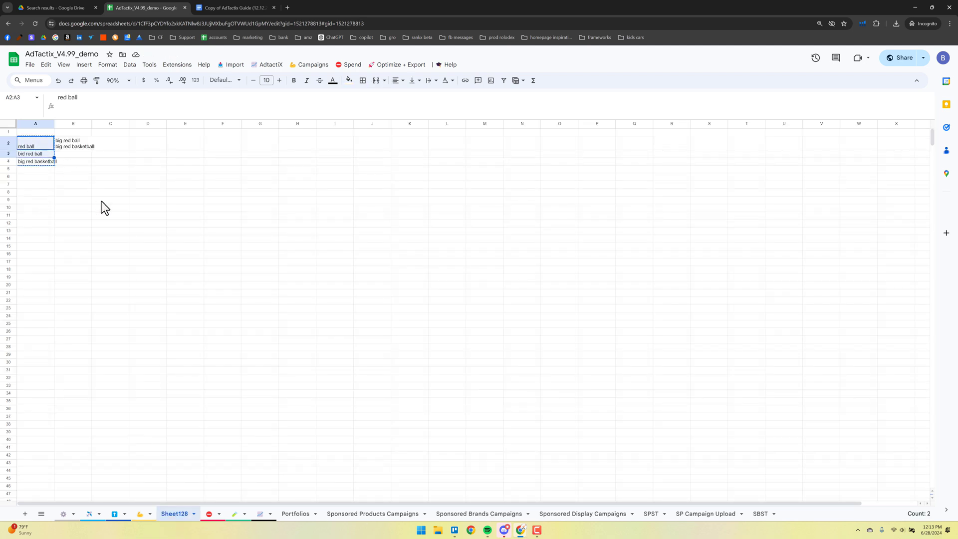
{"action": "key", "text": "ctrl+c"}
{"action": "left_click", "coordinate": [141, 515]}
{"action": "double_click", "coordinate": [247, 338]}
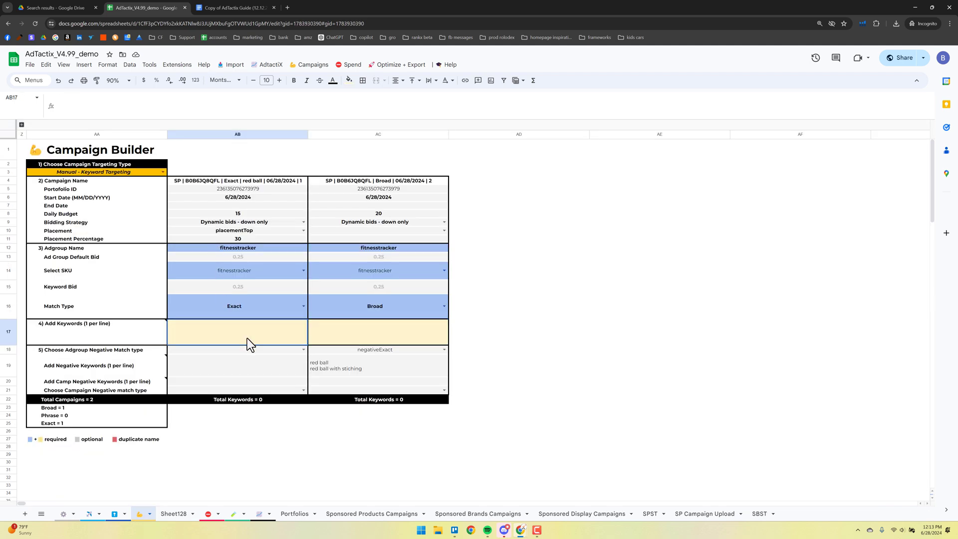
{"action": "key", "text": "ctrl+v"}
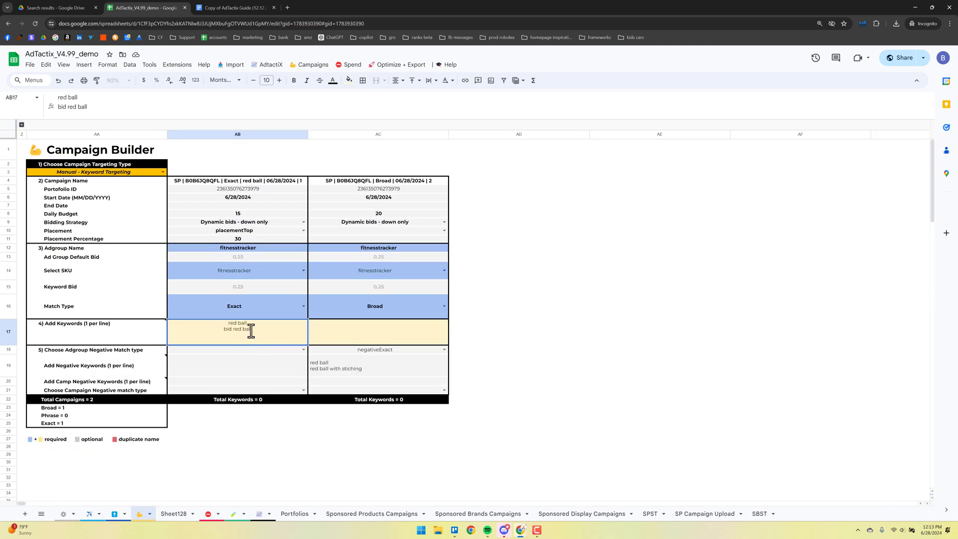
{"action": "left_click", "coordinate": [490, 359]}
Run Transpose Keywords on the Exact campaign's keyword cell and confirm the operation
{"action": "left_click", "coordinate": [247, 335]}
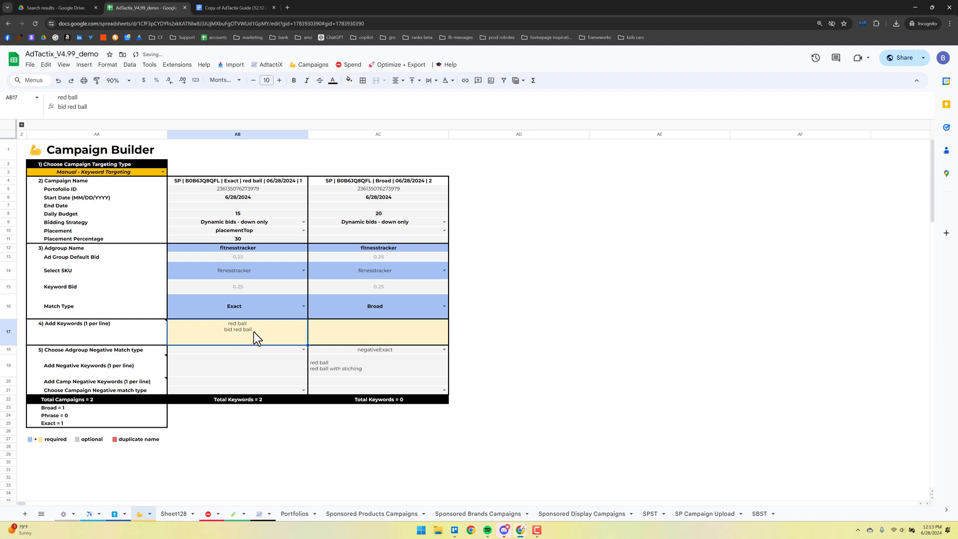
{"action": "left_click", "coordinate": [310, 64]}
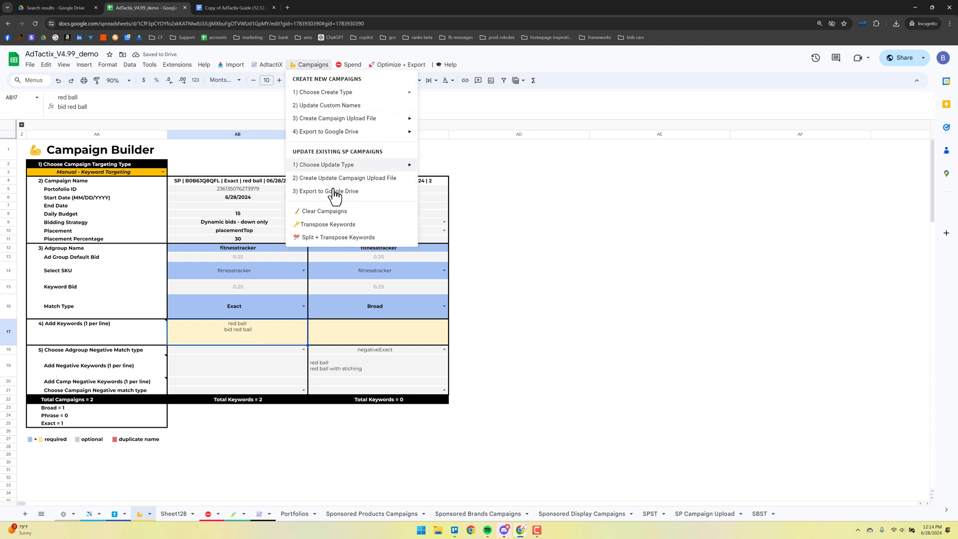
{"action": "left_click", "coordinate": [330, 237]}
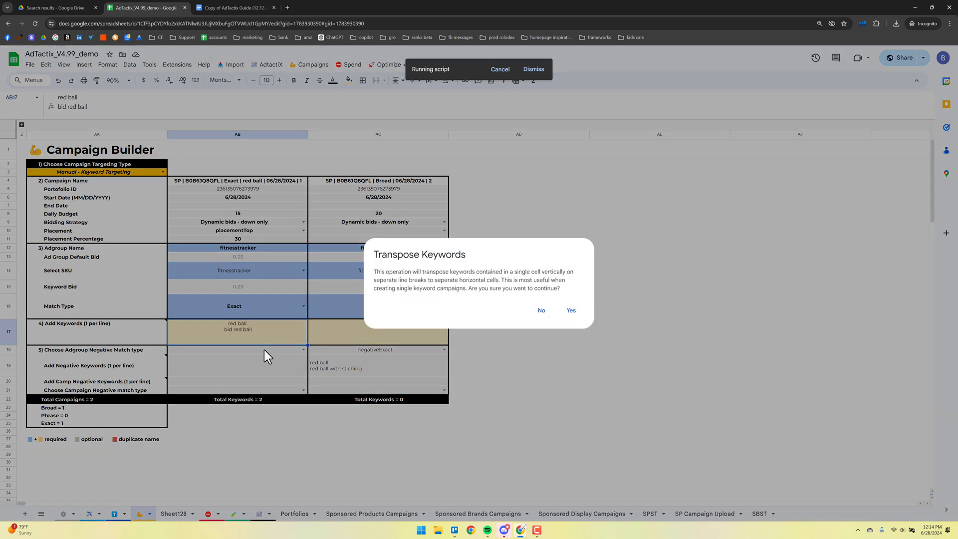
{"action": "left_click", "coordinate": [571, 311]}
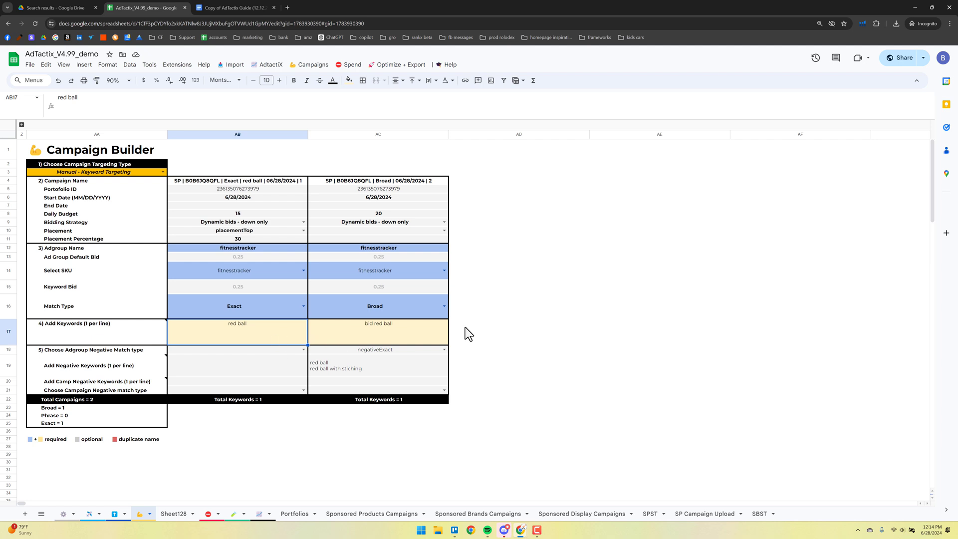
In Sheet128, duplicate the three keywords from A2:A4 into the ranges starting at A5 and A8
{"action": "left_click", "coordinate": [171, 514]}
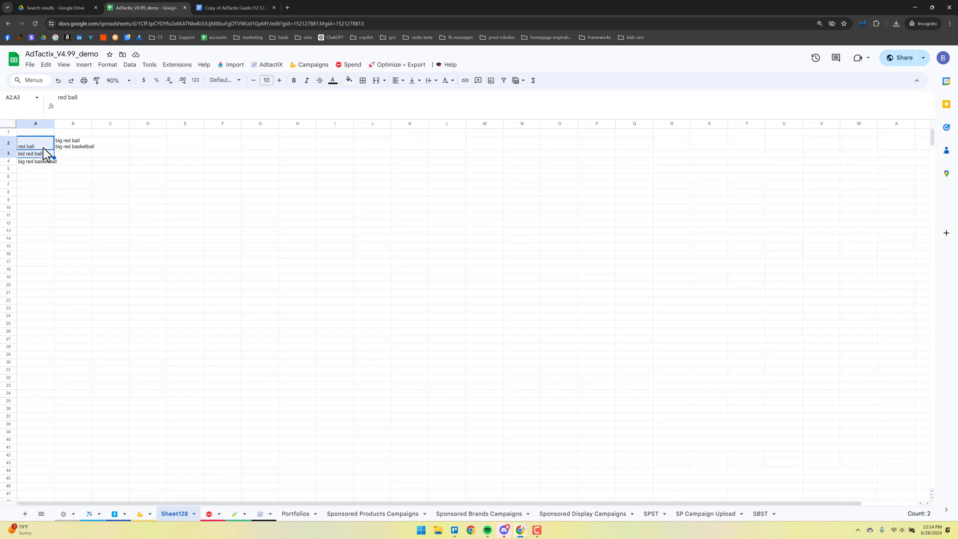
{"action": "mouse_move", "coordinate": [43, 148]}
{"action": "left_mouse_down"}
{"action": "mouse_move", "coordinate": [39, 160]}
{"action": "mouse_move", "coordinate": [51, 163]}
{"action": "left_mouse_up"}
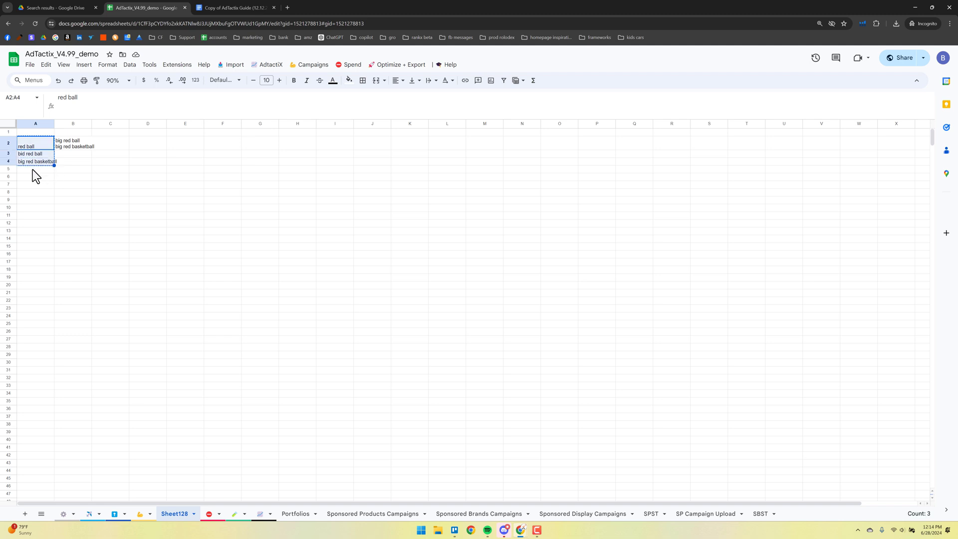
{"action": "left_click", "coordinate": [32, 170]}
{"action": "key", "text": "ctrl+v"}
{"action": "left_click", "coordinate": [32, 192]}
{"action": "key", "text": "ctrl+v"}
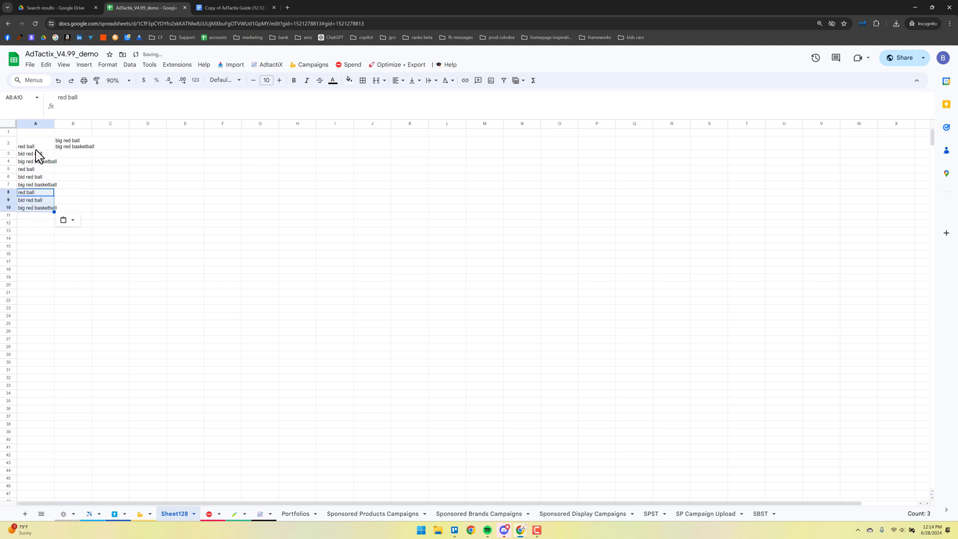
Extend the keyword list to ten terms by copying big red basketball from A10 into A11
{"action": "left_click", "coordinate": [35, 147]}
{"action": "left_click", "coordinate": [41, 208], "text": "shift"}
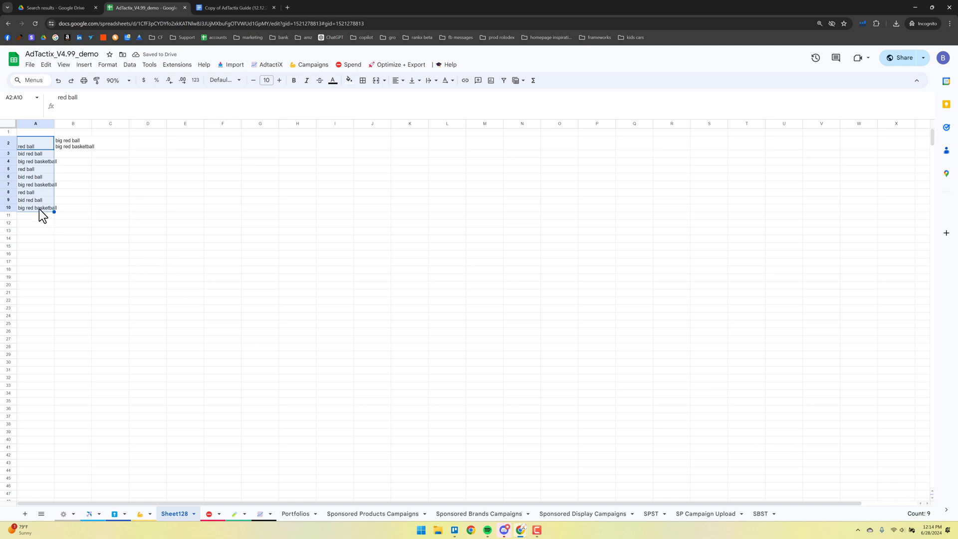
{"action": "left_click", "coordinate": [39, 209]}
{"action": "key", "text": "ctrl+c"}
{"action": "left_click", "coordinate": [34, 218]}
{"action": "key", "text": "ctrl+v"}
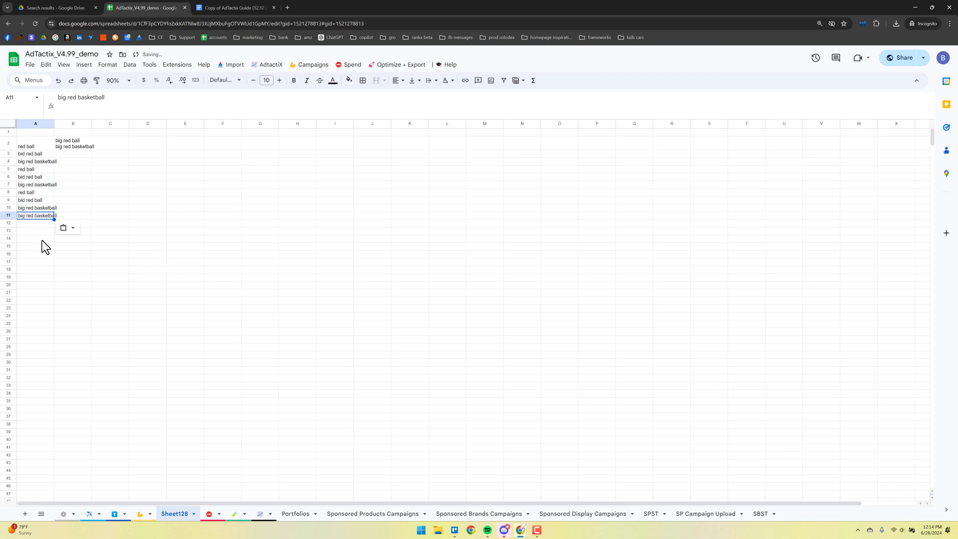
Clear both campaigns' keywords in the Campaign Builder and paste the ten keywords from A2:A11 into the Exact campaign's keyword cell
{"action": "left_click", "coordinate": [36, 146]}
{"action": "left_click", "coordinate": [46, 216], "text": "shift"}
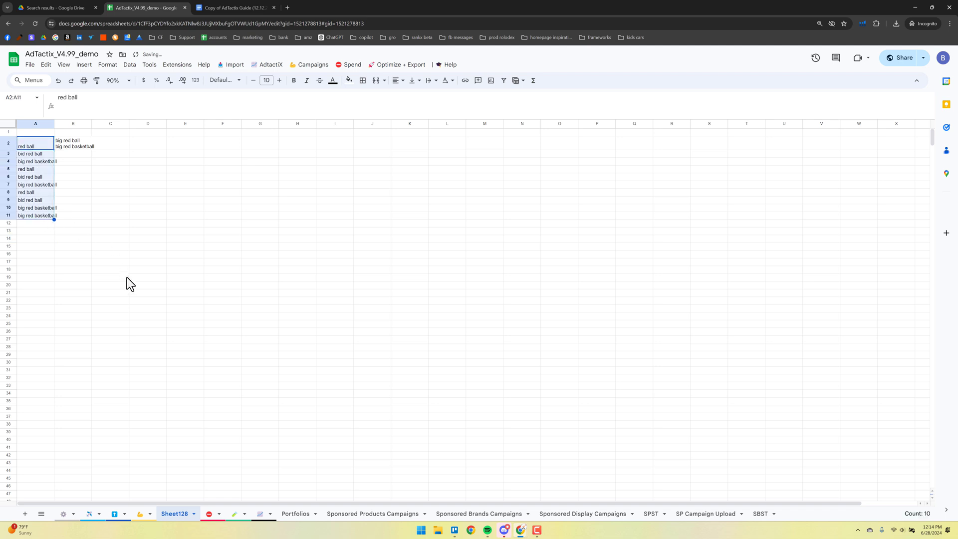
{"action": "key", "text": "ctrl+c"}
{"action": "left_click", "coordinate": [140, 514]}
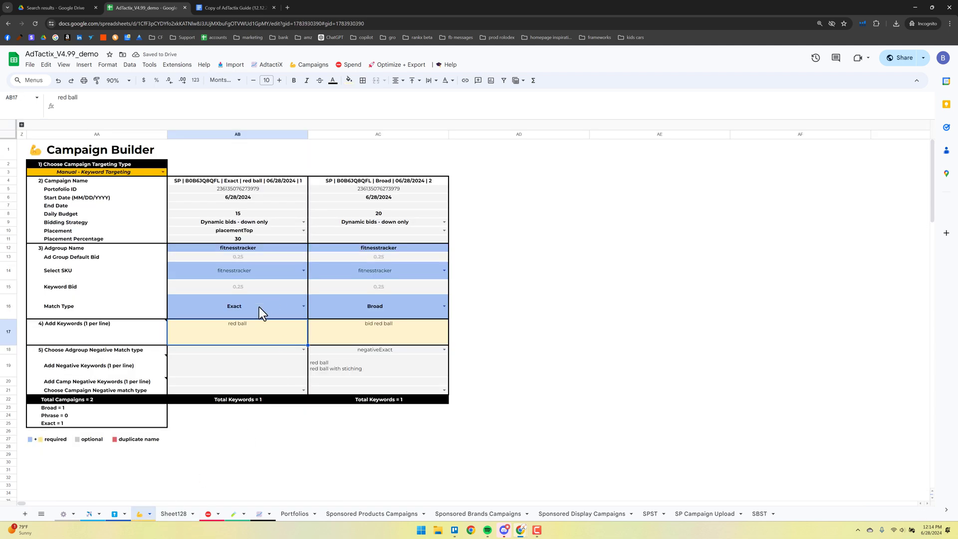
{"action": "key", "text": "shift+Right"}
{"action": "key", "text": "Delete"}
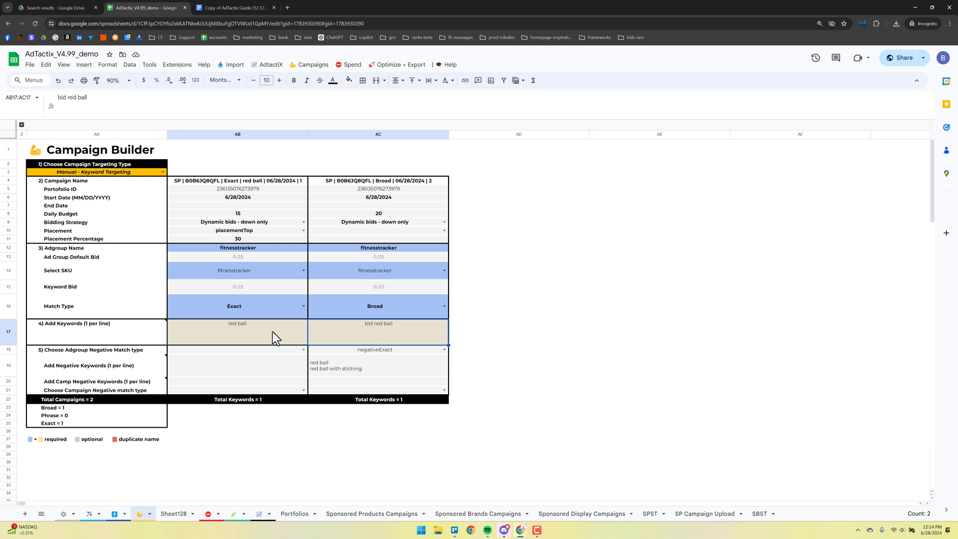
{"action": "double_click", "coordinate": [272, 332]}
{"action": "key", "text": "ctrl+v"}
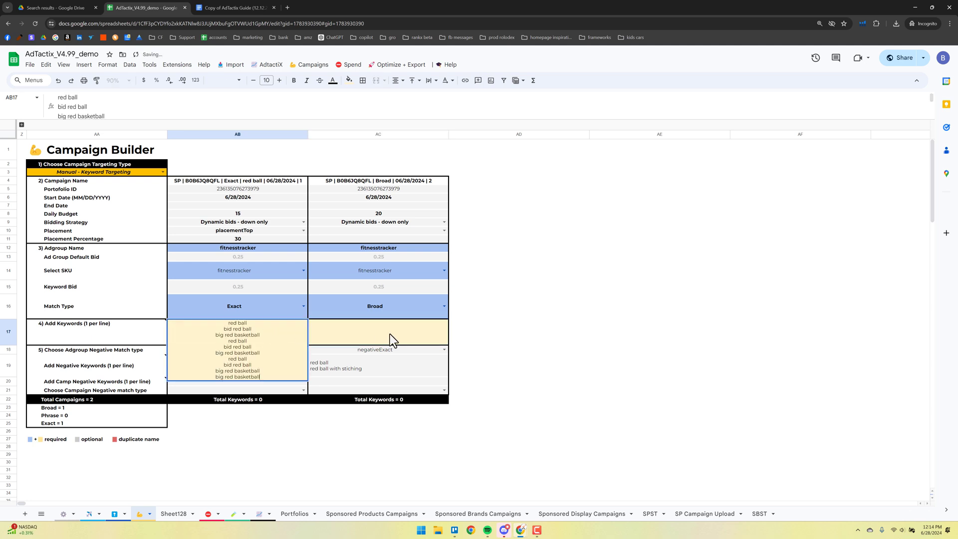
{"action": "key", "text": "Tab"}
{"action": "key", "text": "Tab"}
Run Split + Transpose Keywords on the Exact campaign's keyword cell, splitting the list into 5 terms
{"action": "left_click", "coordinate": [259, 330]}
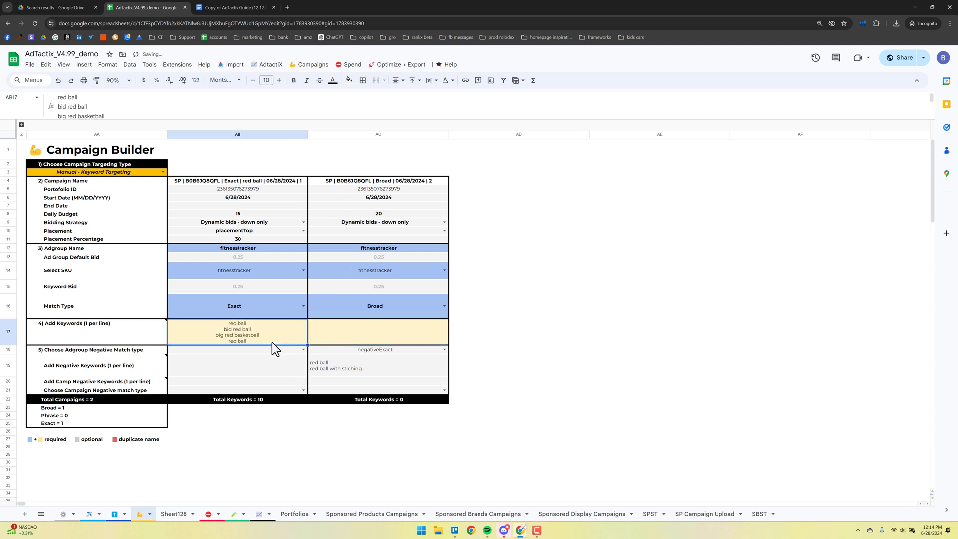
{"action": "left_click", "coordinate": [312, 65]}
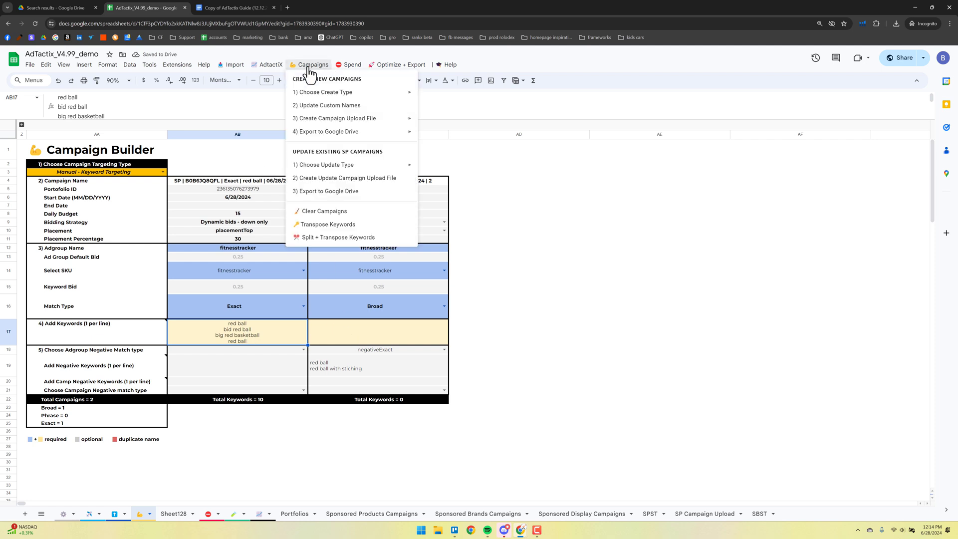
{"action": "left_click", "coordinate": [326, 241]}
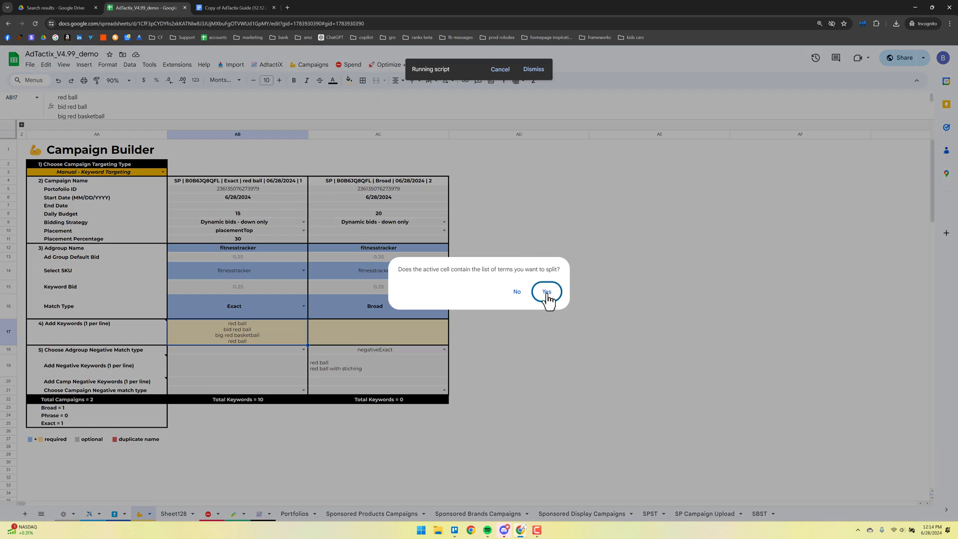
{"action": "left_click", "coordinate": [549, 299]}
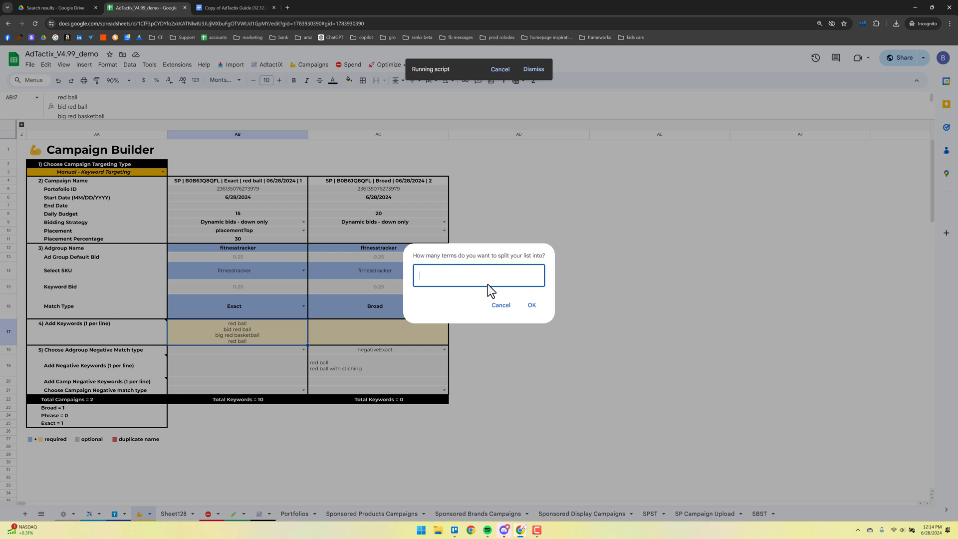
{"action": "type", "text": "5"}
{"action": "left_click", "coordinate": [532, 306]}
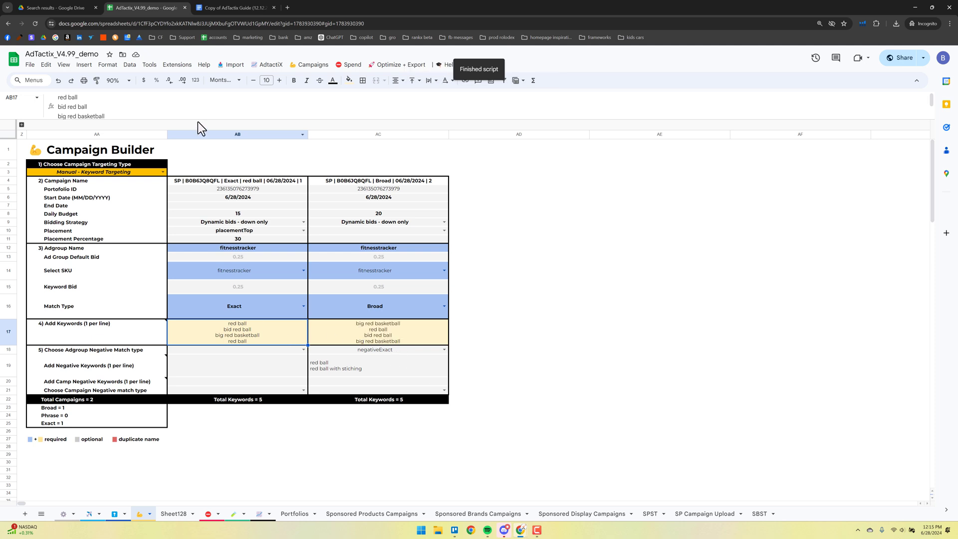
Enlarge the formula bar to review the split keyword lists of both campaigns, and shrink it back to one line
{"action": "left_click_drag", "start_coordinate": [196, 121], "coordinate": [196, 154]}
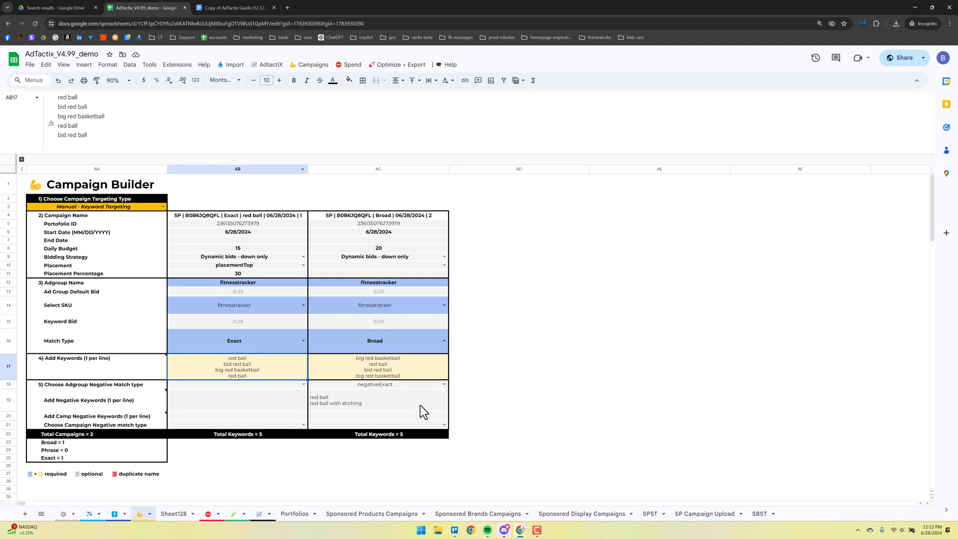
{"action": "left_click", "coordinate": [391, 372]}
{"action": "left_click", "coordinate": [520, 367]}
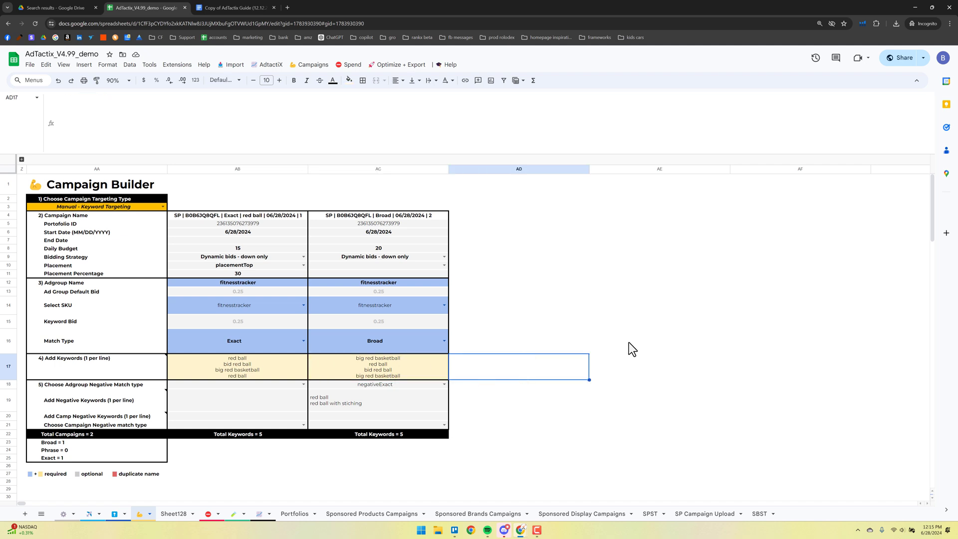
{"action": "left_click_drag", "start_coordinate": [342, 152], "coordinate": [338, 104]}
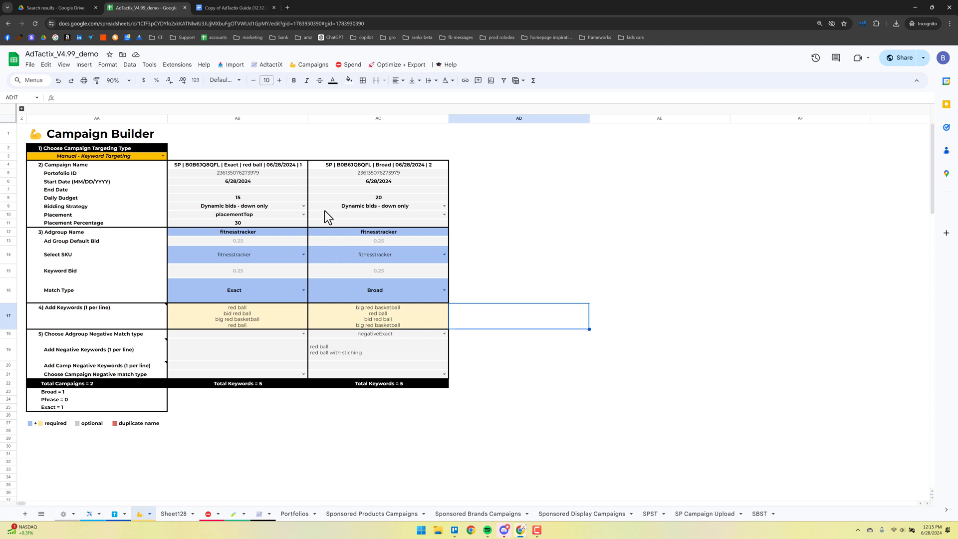
Review the create types offered for new Sponsored Products and Sponsored Brands campaigns
{"action": "left_click", "coordinate": [311, 67]}
{"action": "mouse_move", "coordinate": [315, 92]}
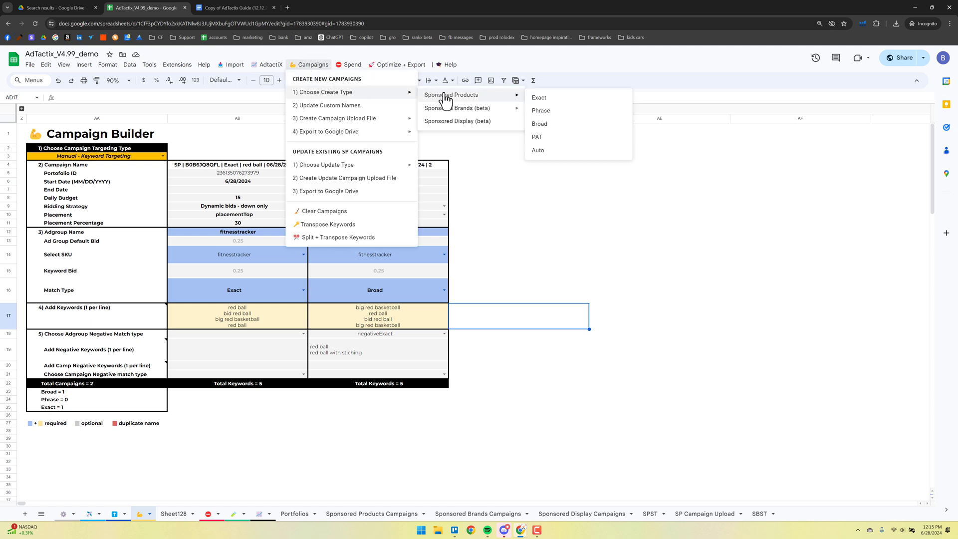
{"action": "mouse_move", "coordinate": [449, 112]}
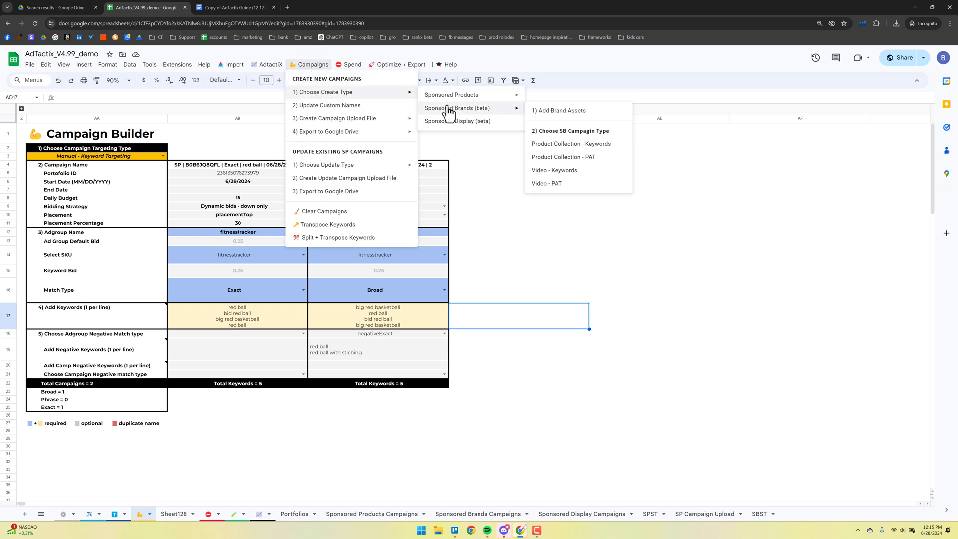
Check the AdTactix Guide document's training entry on creating multiple SKU campaigns, and return to the Campaign Builder sheet
{"action": "left_click", "coordinate": [232, 7]}
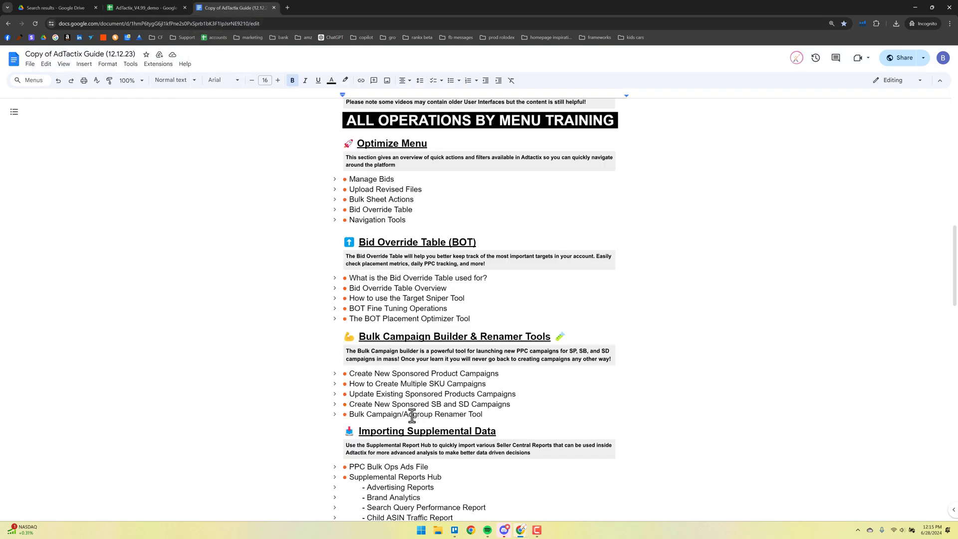
{"action": "left_click_drag", "start_coordinate": [431, 384], "coordinate": [467, 384]}
{"action": "key", "text": "ctrl+shift+Tab"}
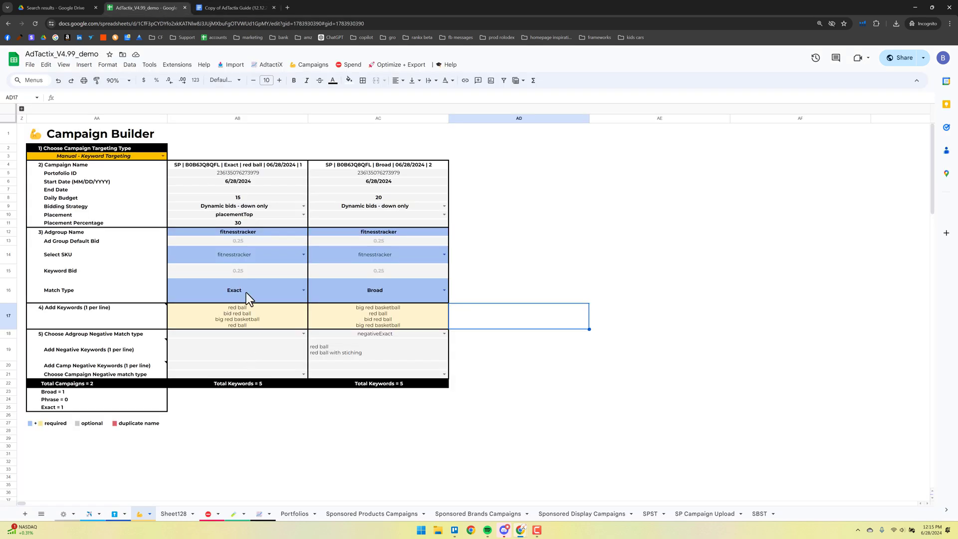
Add sku2 on a second line below fitnesstracker in the Exact campaign's Select SKU cell
{"action": "left_click", "coordinate": [245, 289]}
{"action": "left_click", "coordinate": [249, 254]}
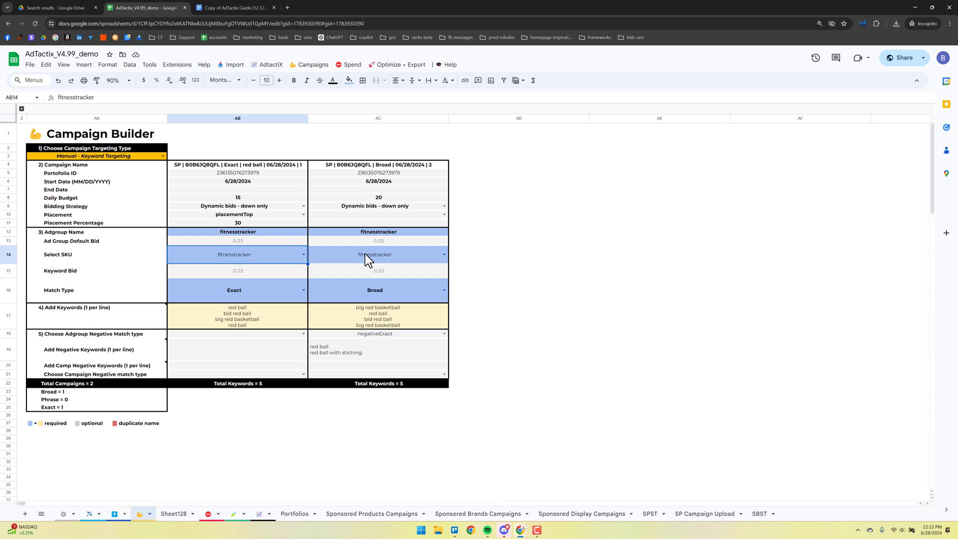
{"action": "double_click", "coordinate": [269, 252]}
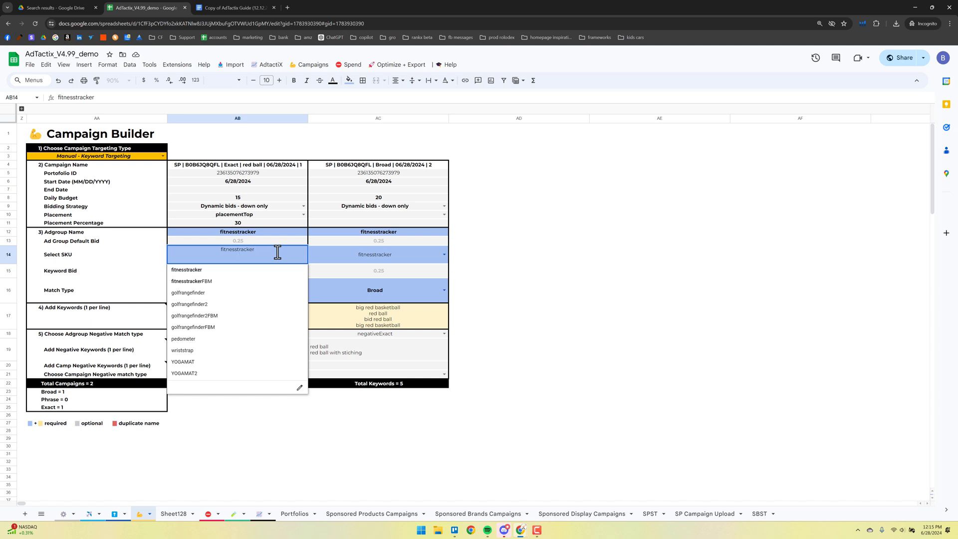
{"action": "type", "text": "sku2"}
{"action": "key", "text": "Return"}
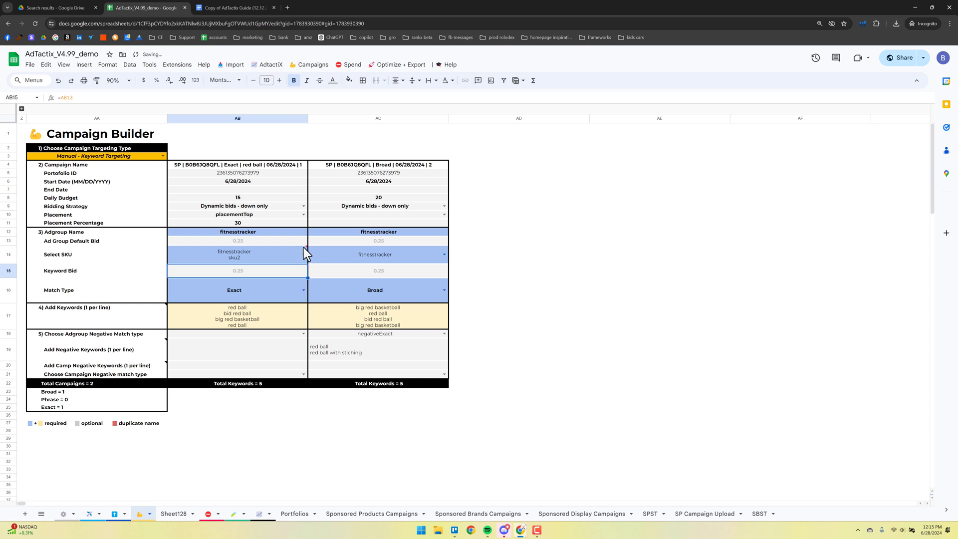
{"action": "mouse_move", "coordinate": [303, 248]}
{"action": "left_click", "coordinate": [242, 254]}
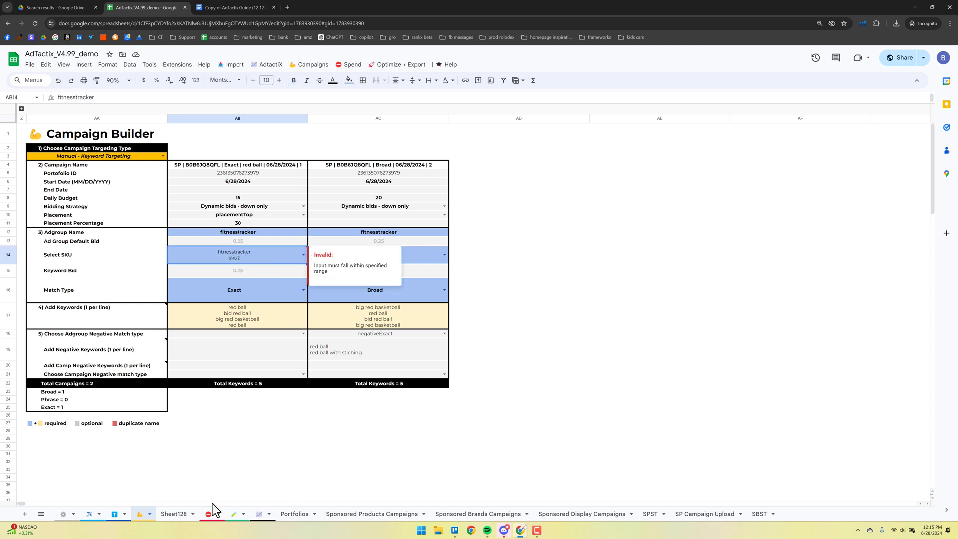
Examine the Exact campaign's Product ad row and its SKU in the SP Campaign Upload sheet
{"action": "left_click", "coordinate": [697, 518]}
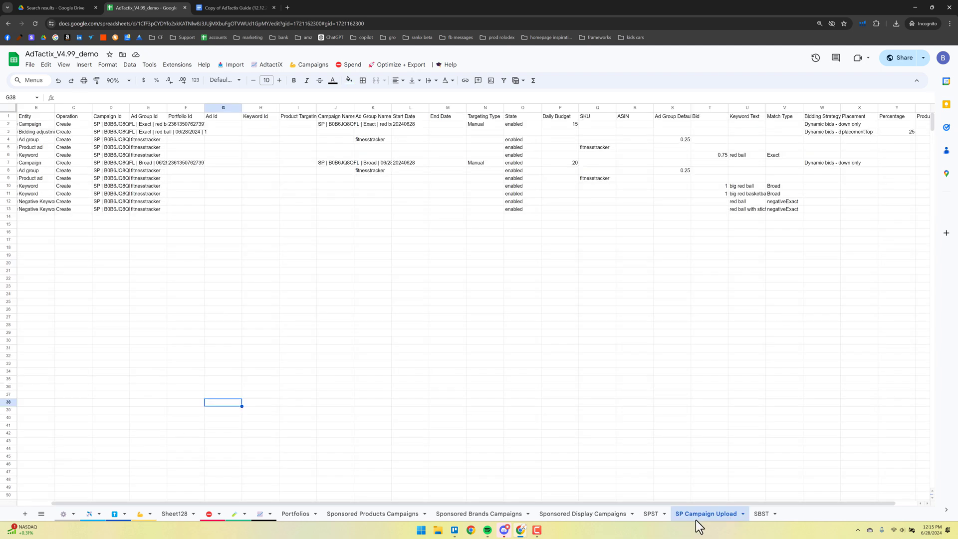
{"action": "left_click", "coordinate": [594, 147]}
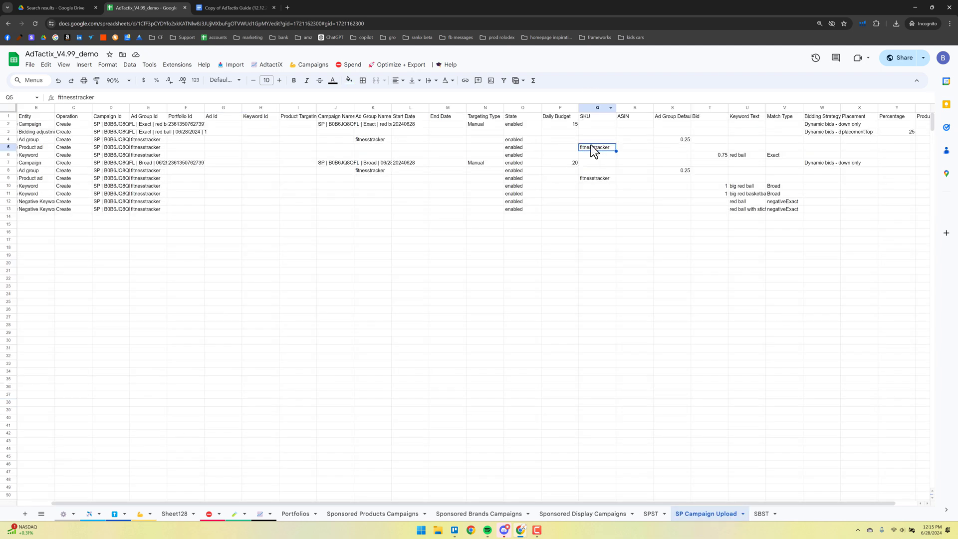
{"action": "left_click", "coordinate": [9, 148]}
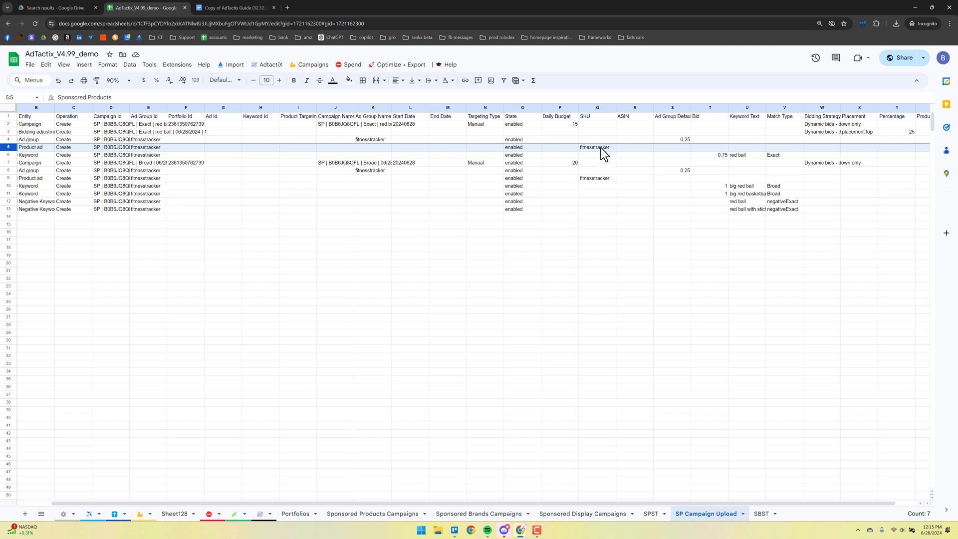